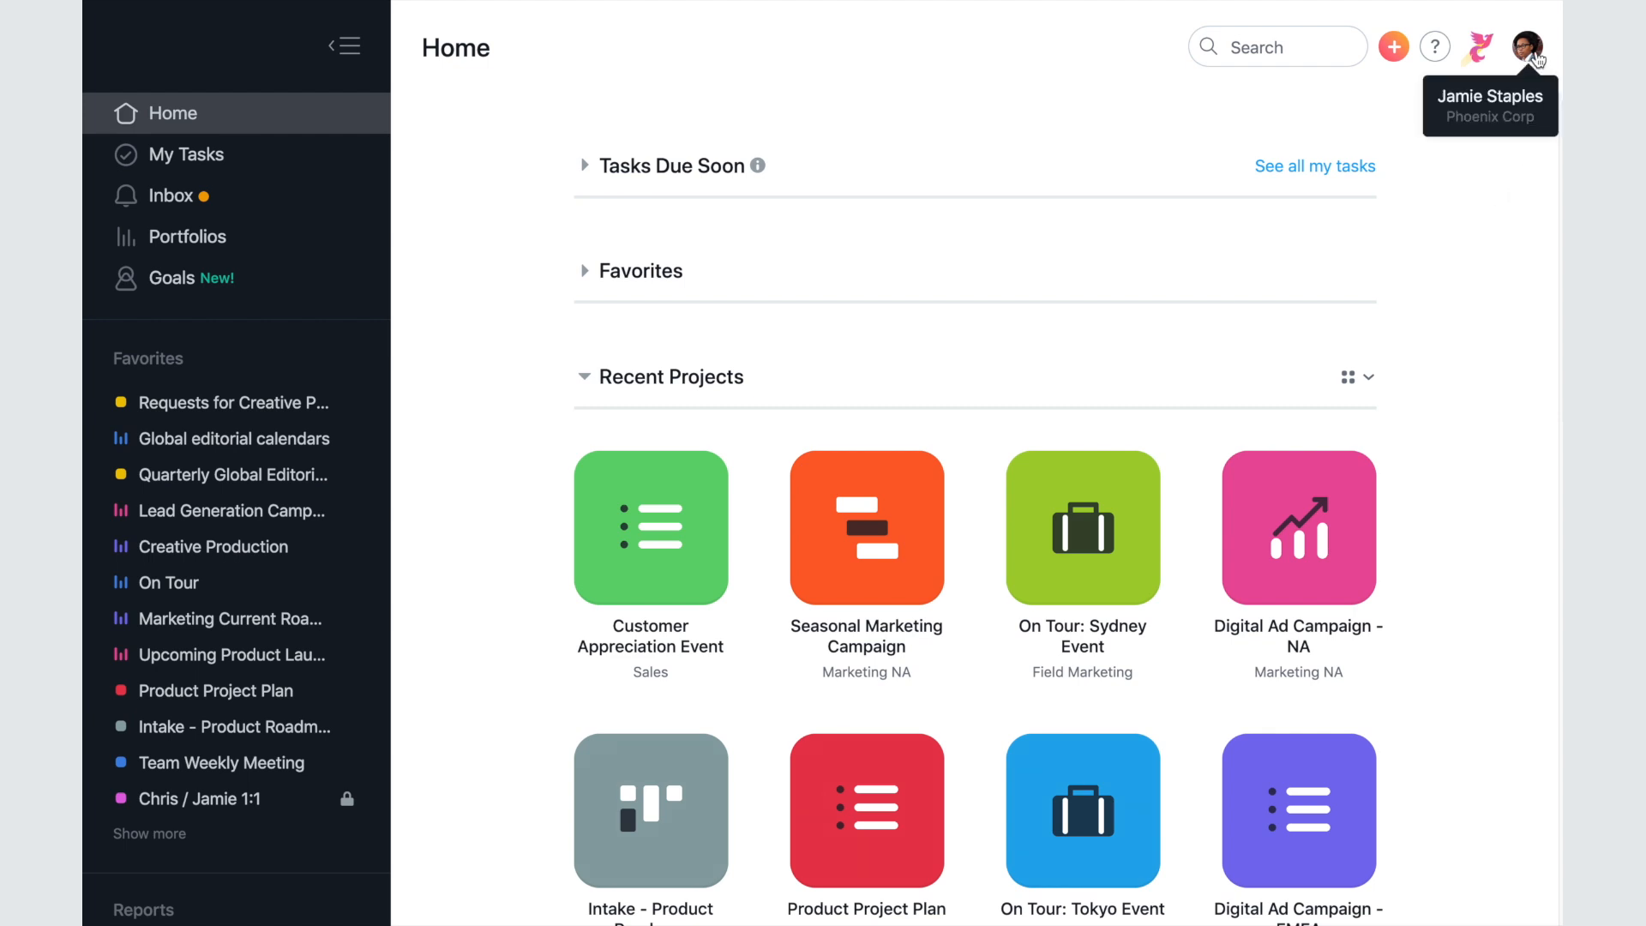
- Check the account menu, then open the Marketing NA team overview
click(1534, 57)
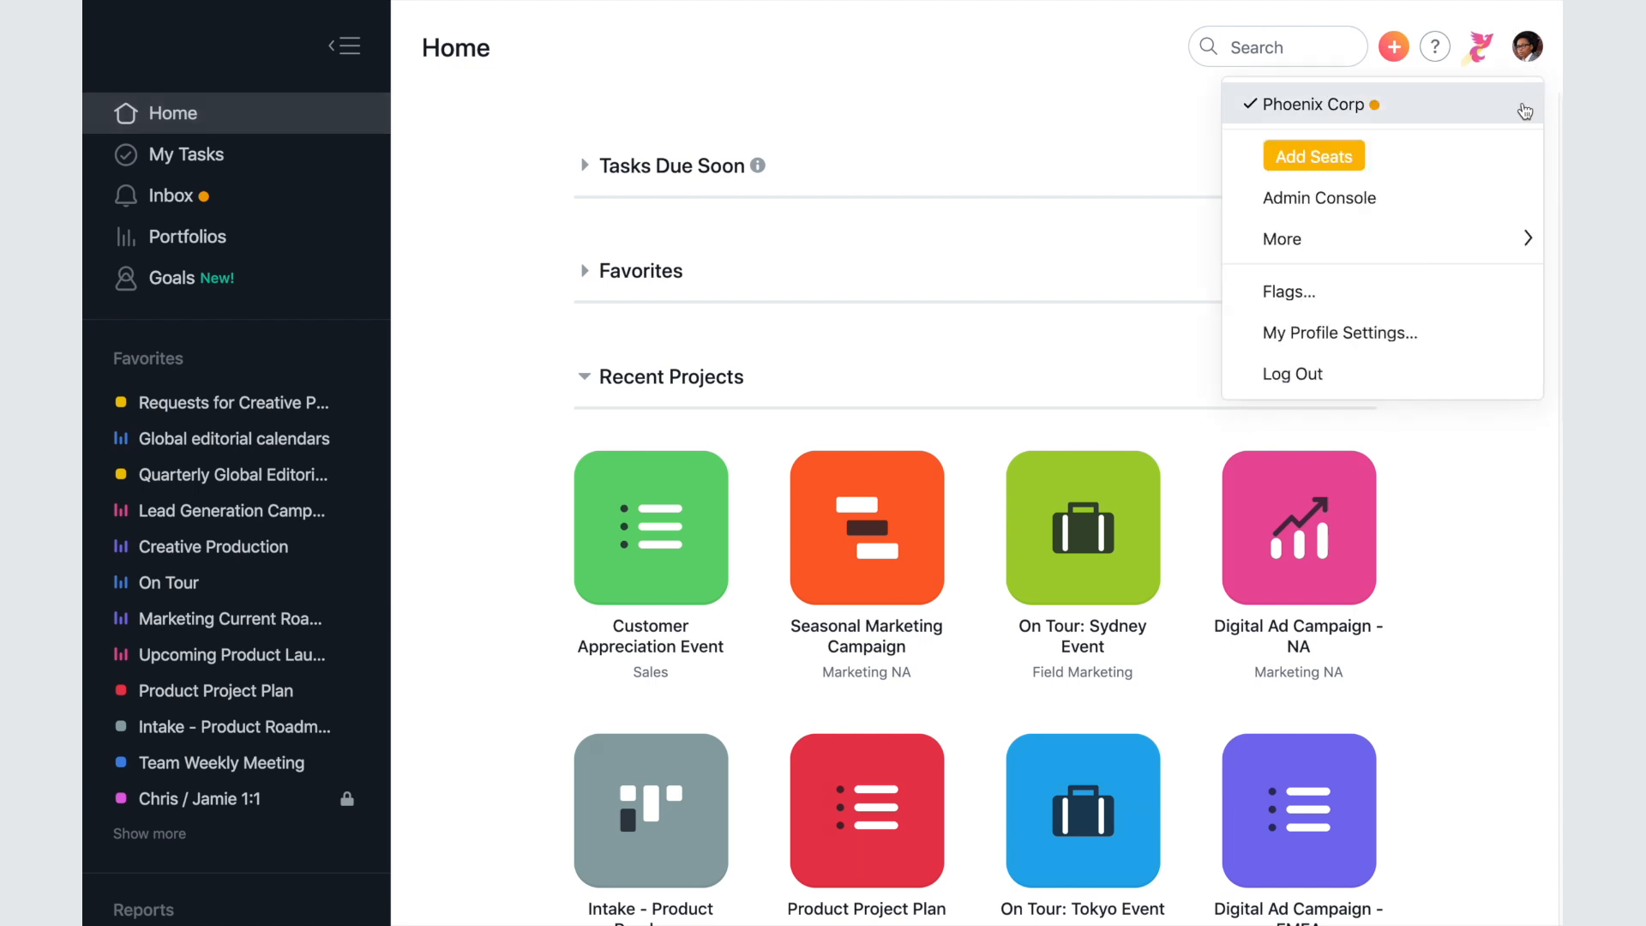
click(1525, 112)
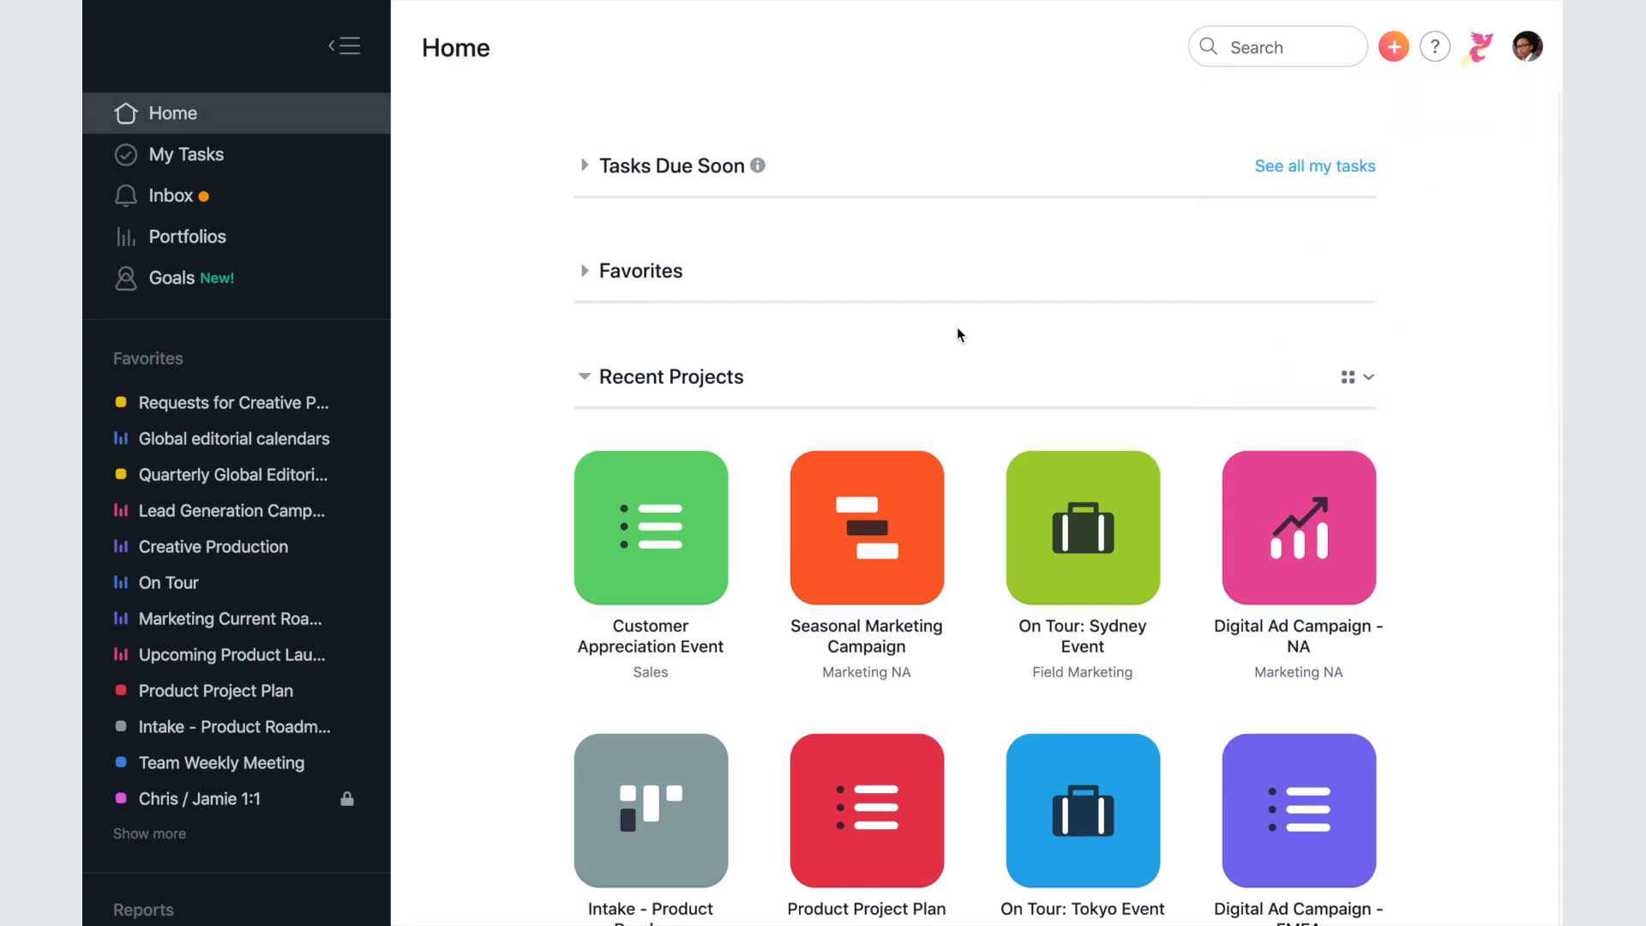
drag(387, 352, 379, 463)
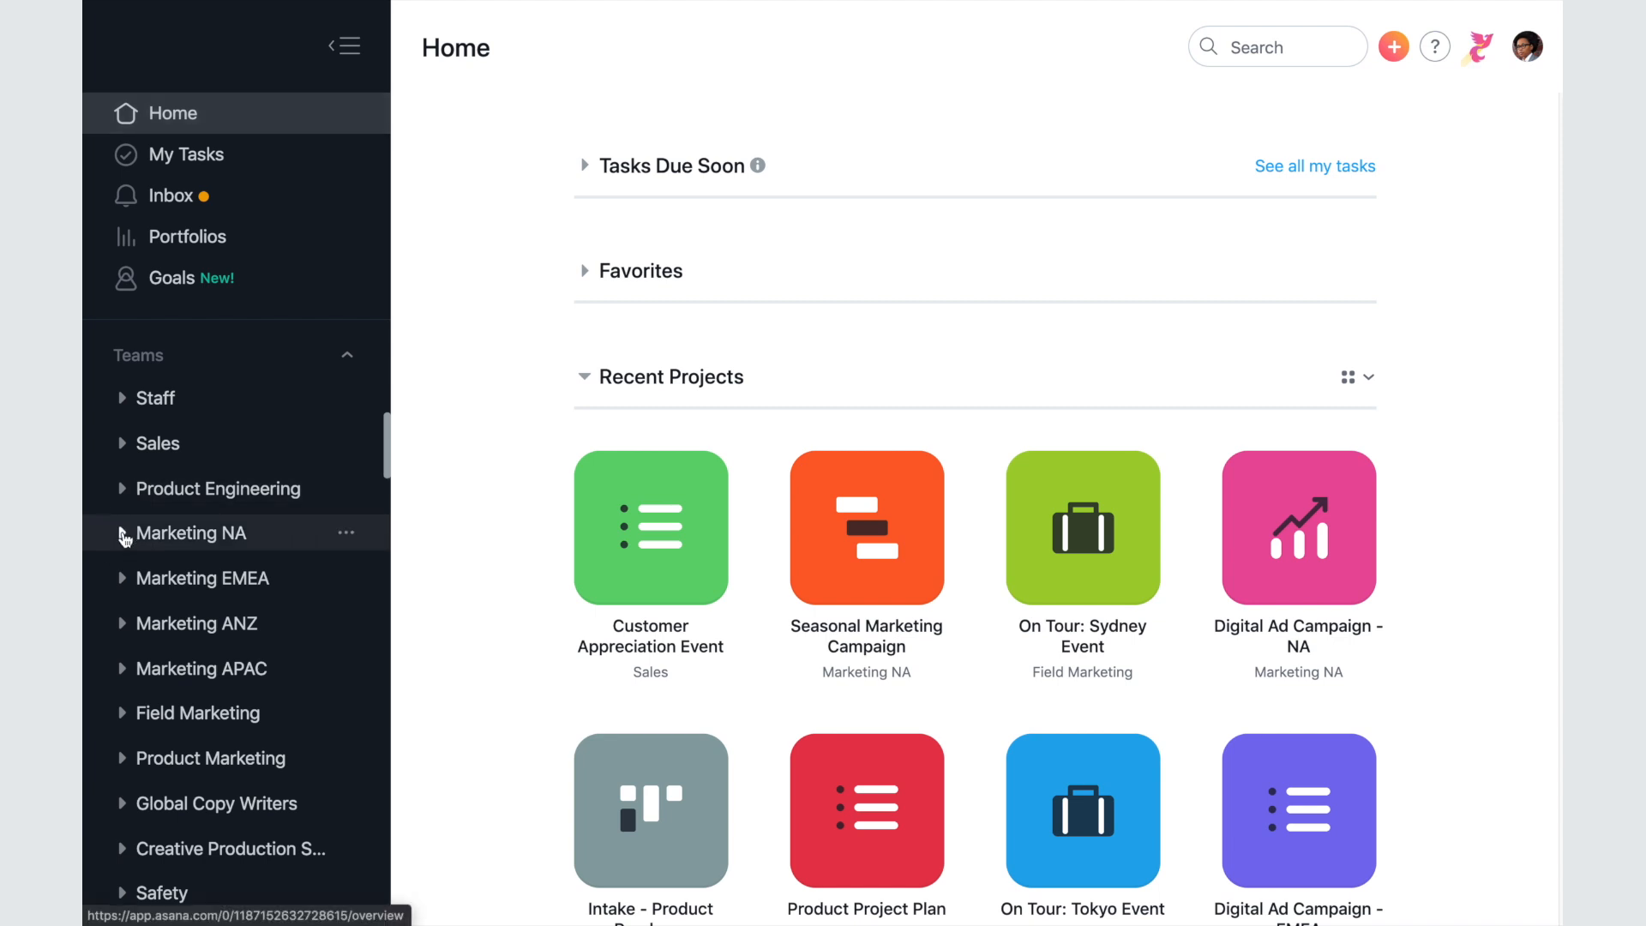
click(123, 533)
click(276, 542)
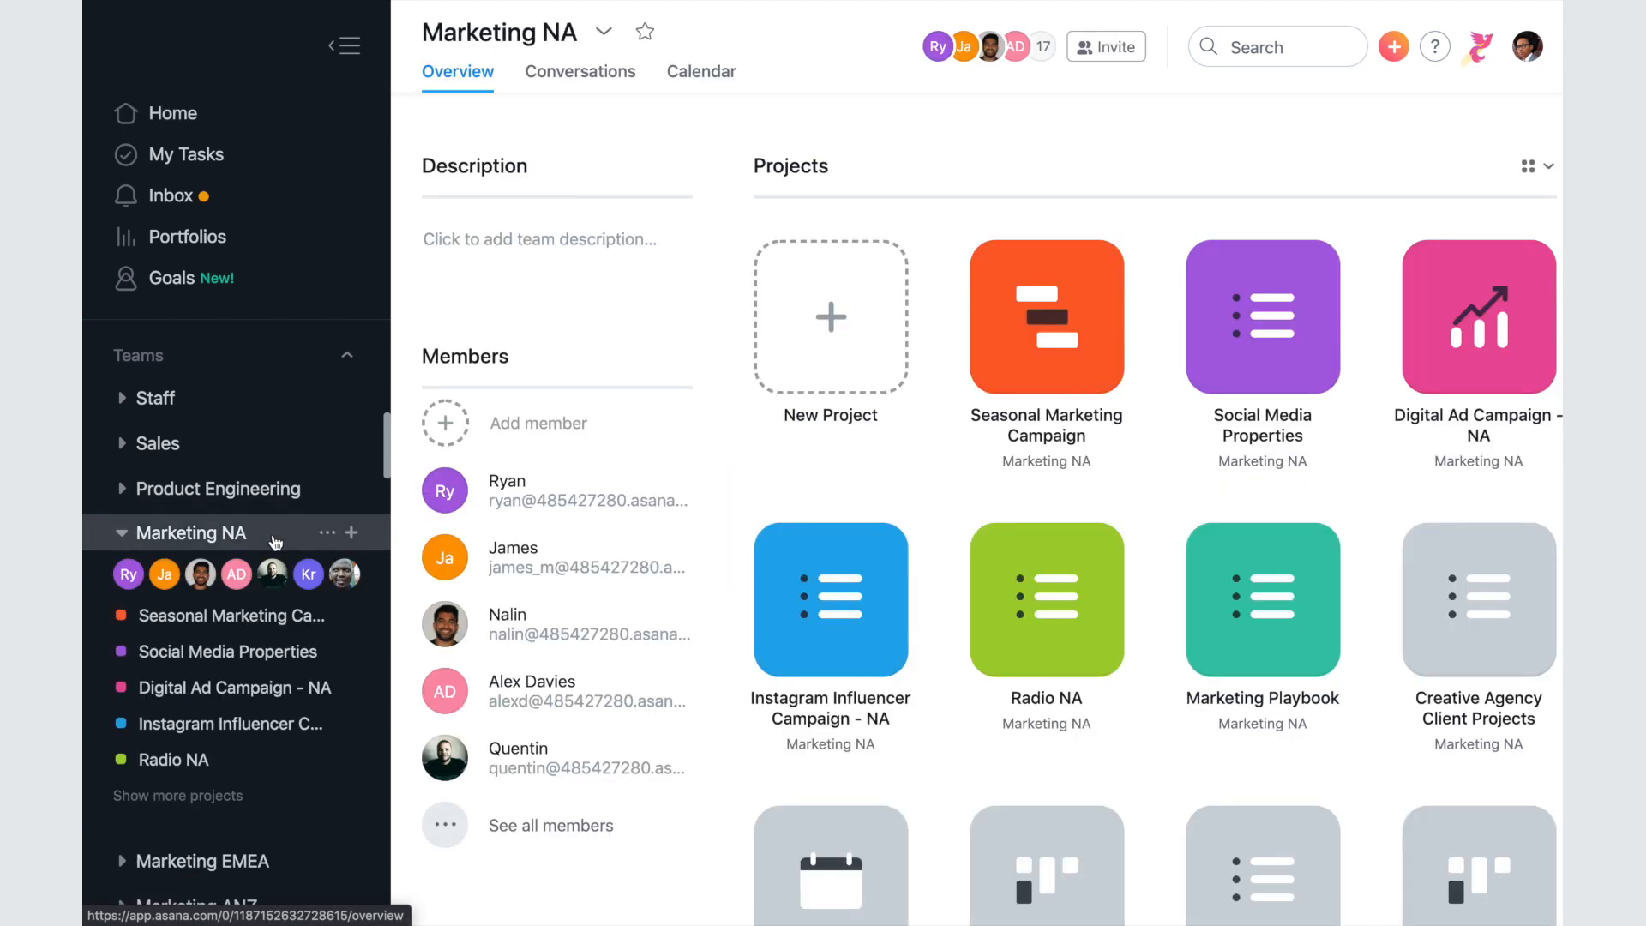
- Search 'customer' and open the Customer Appreciation Event project's Catering task and its subtasks
click(1269, 47)
text(cus)
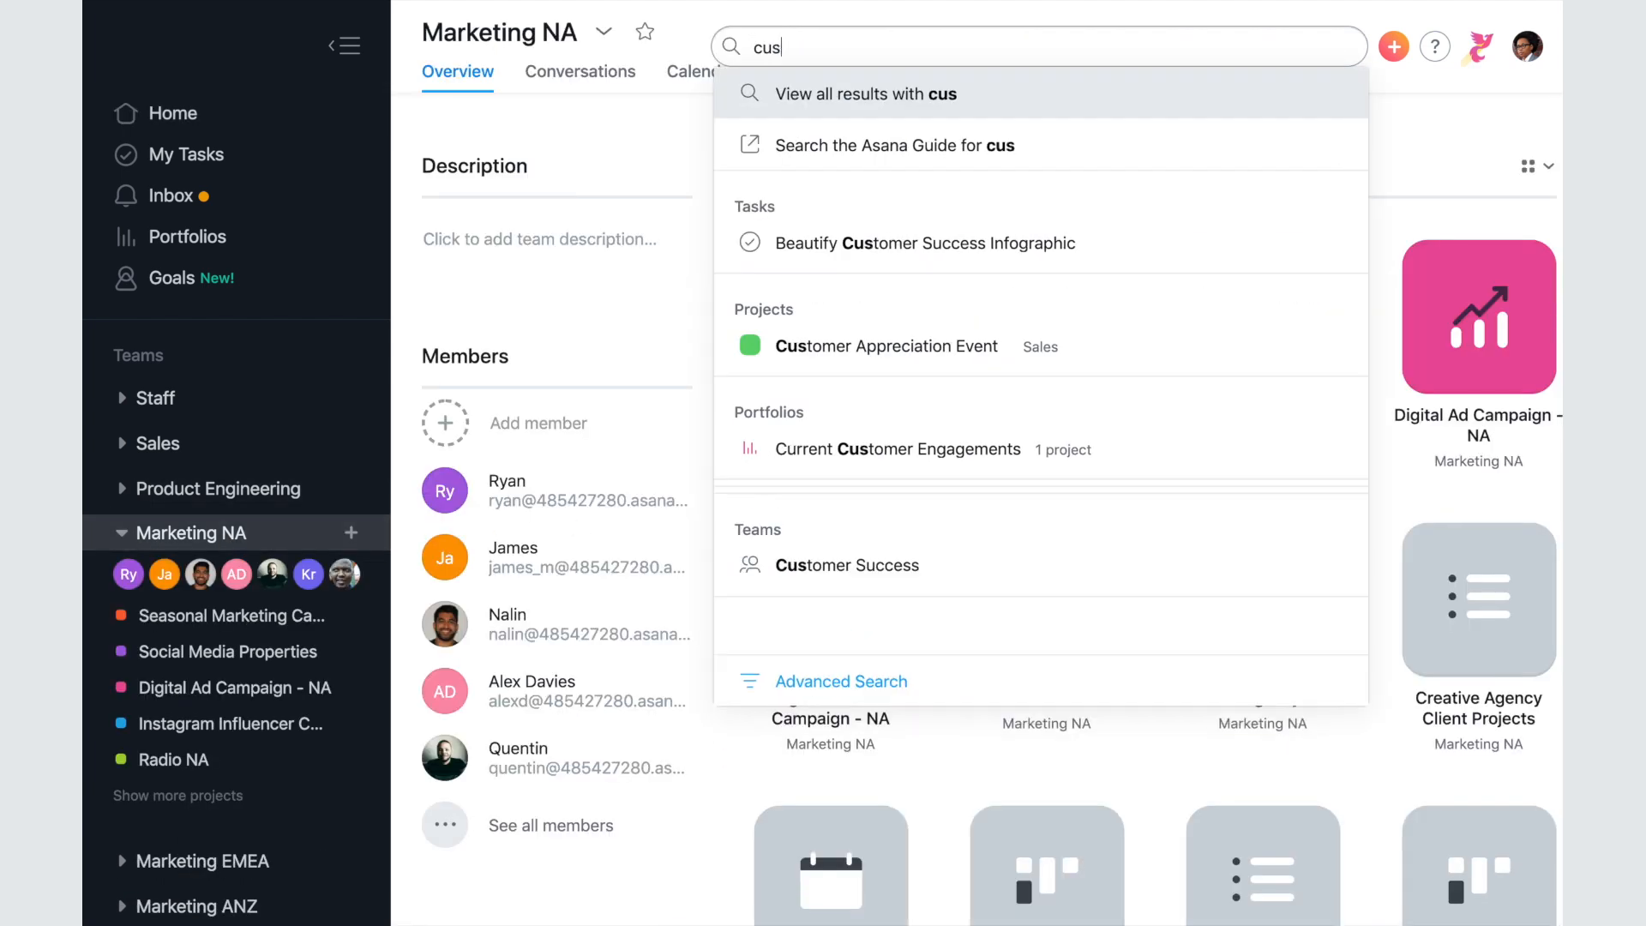
text(tomer)
click(1271, 496)
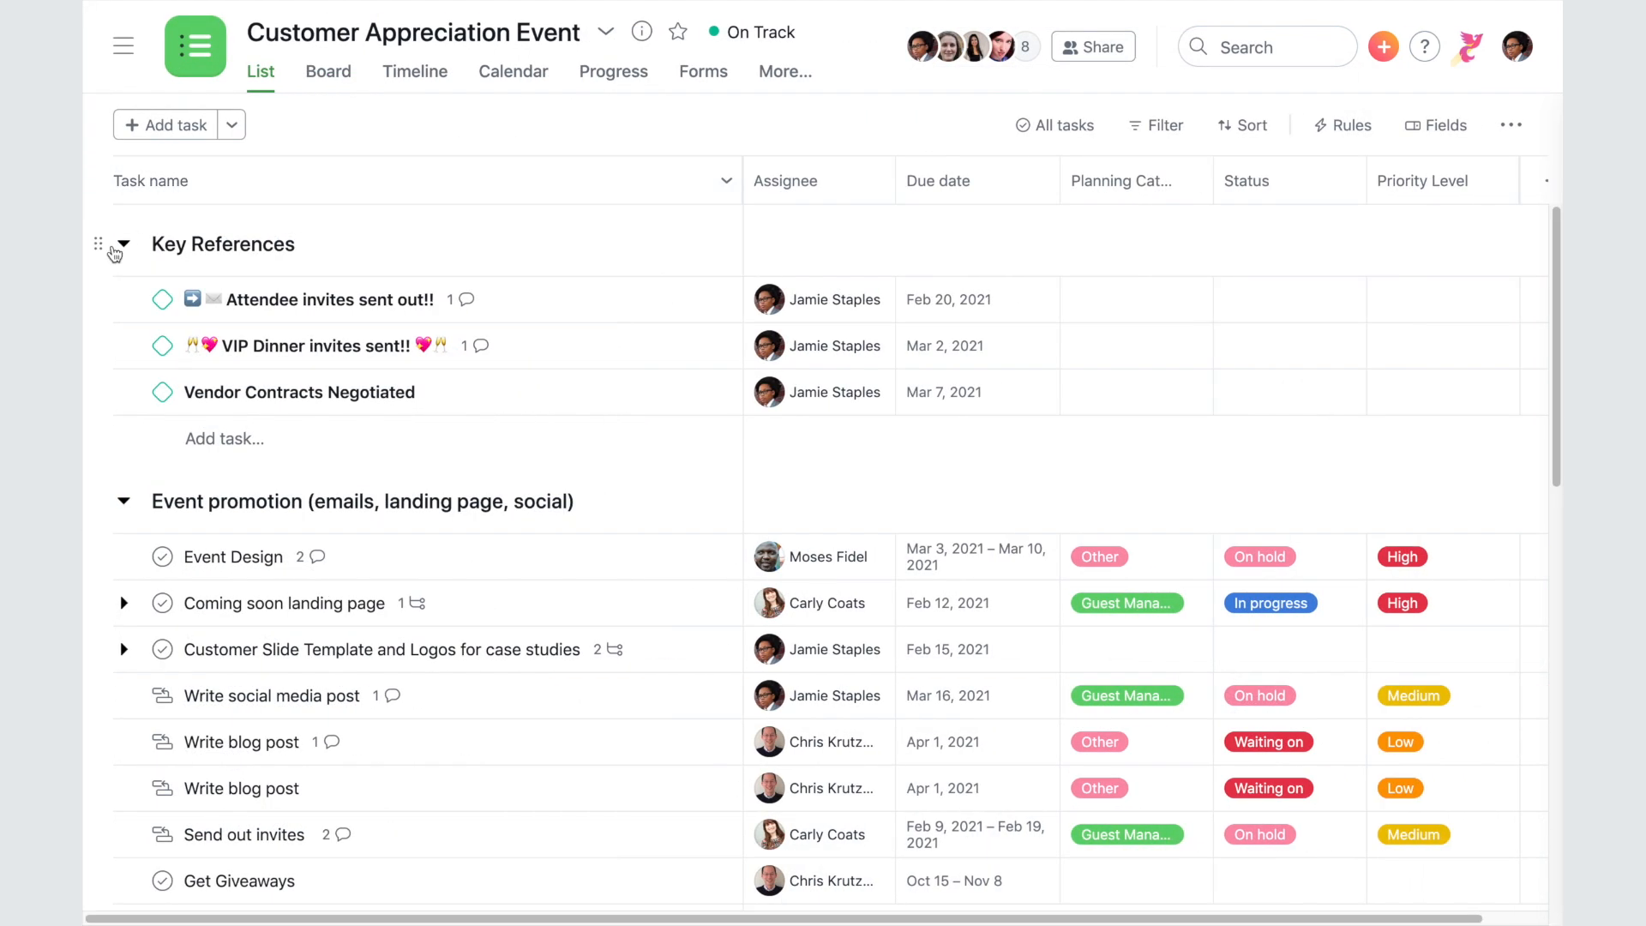
scroll(124, 246, down, 8)
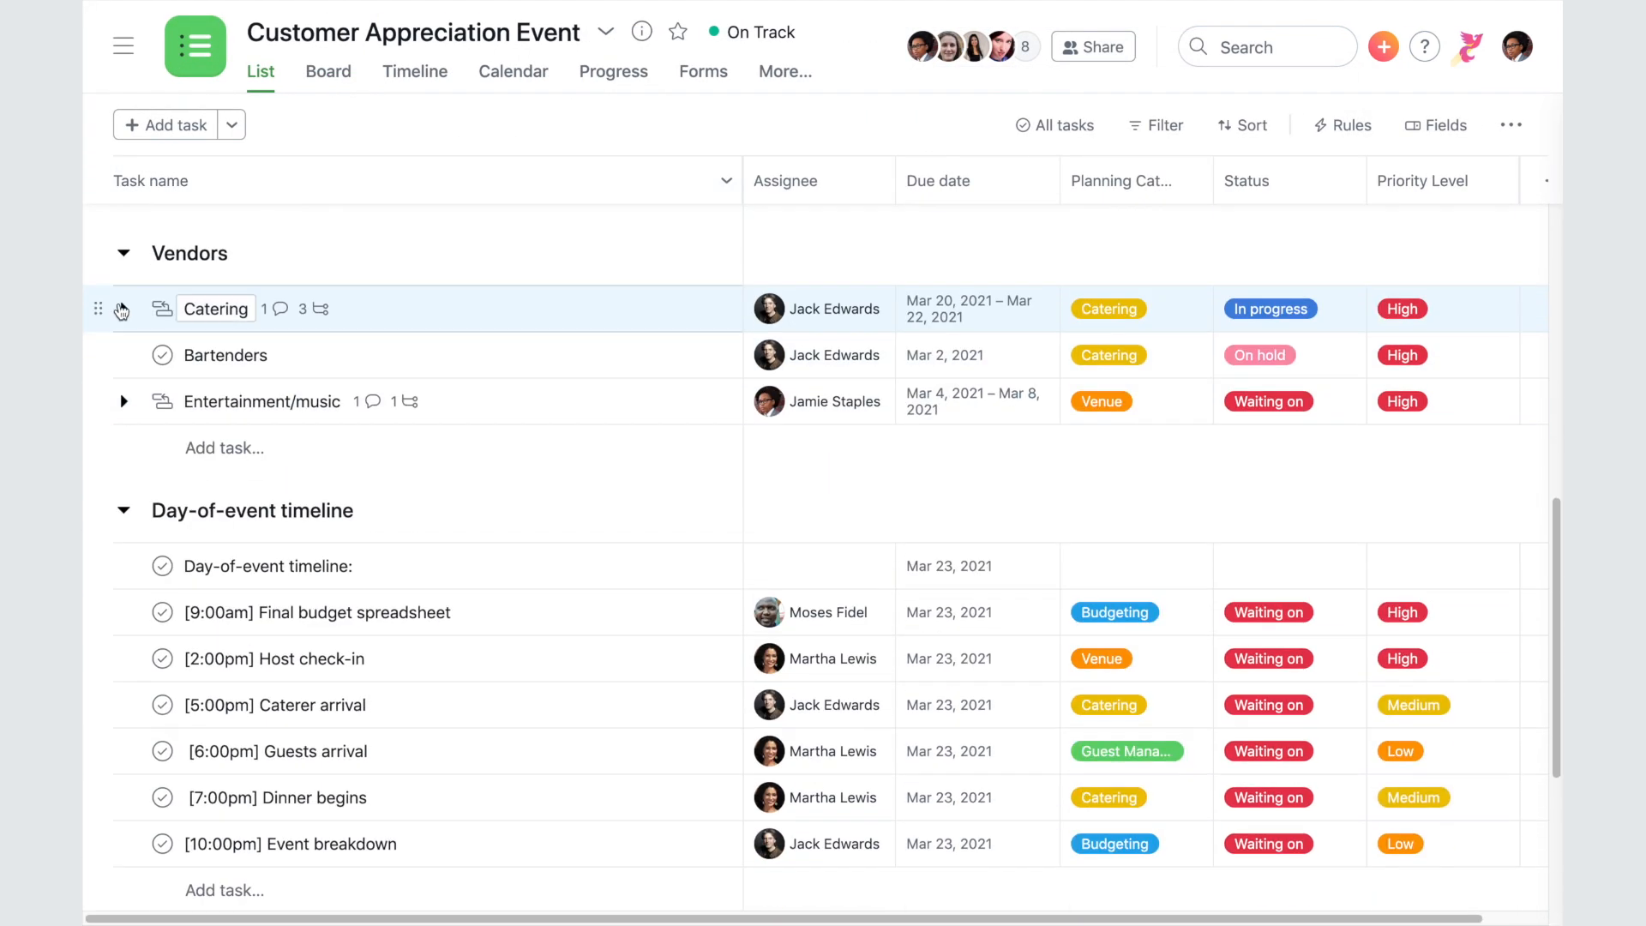
click(121, 310)
click(470, 330)
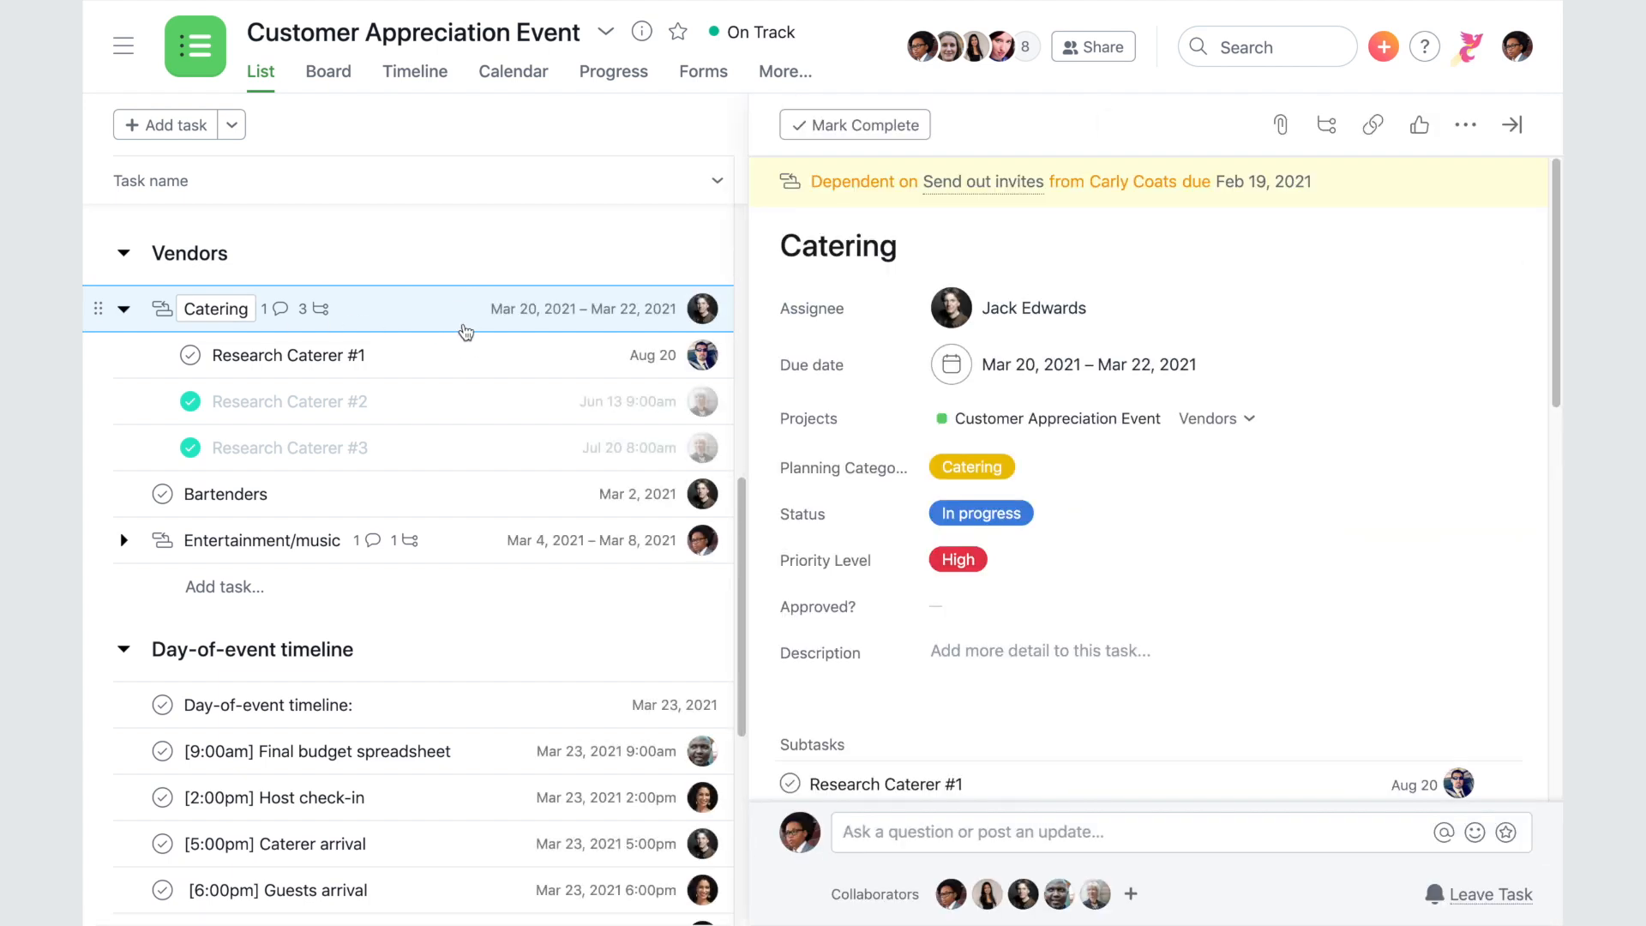
click(1424, 46)
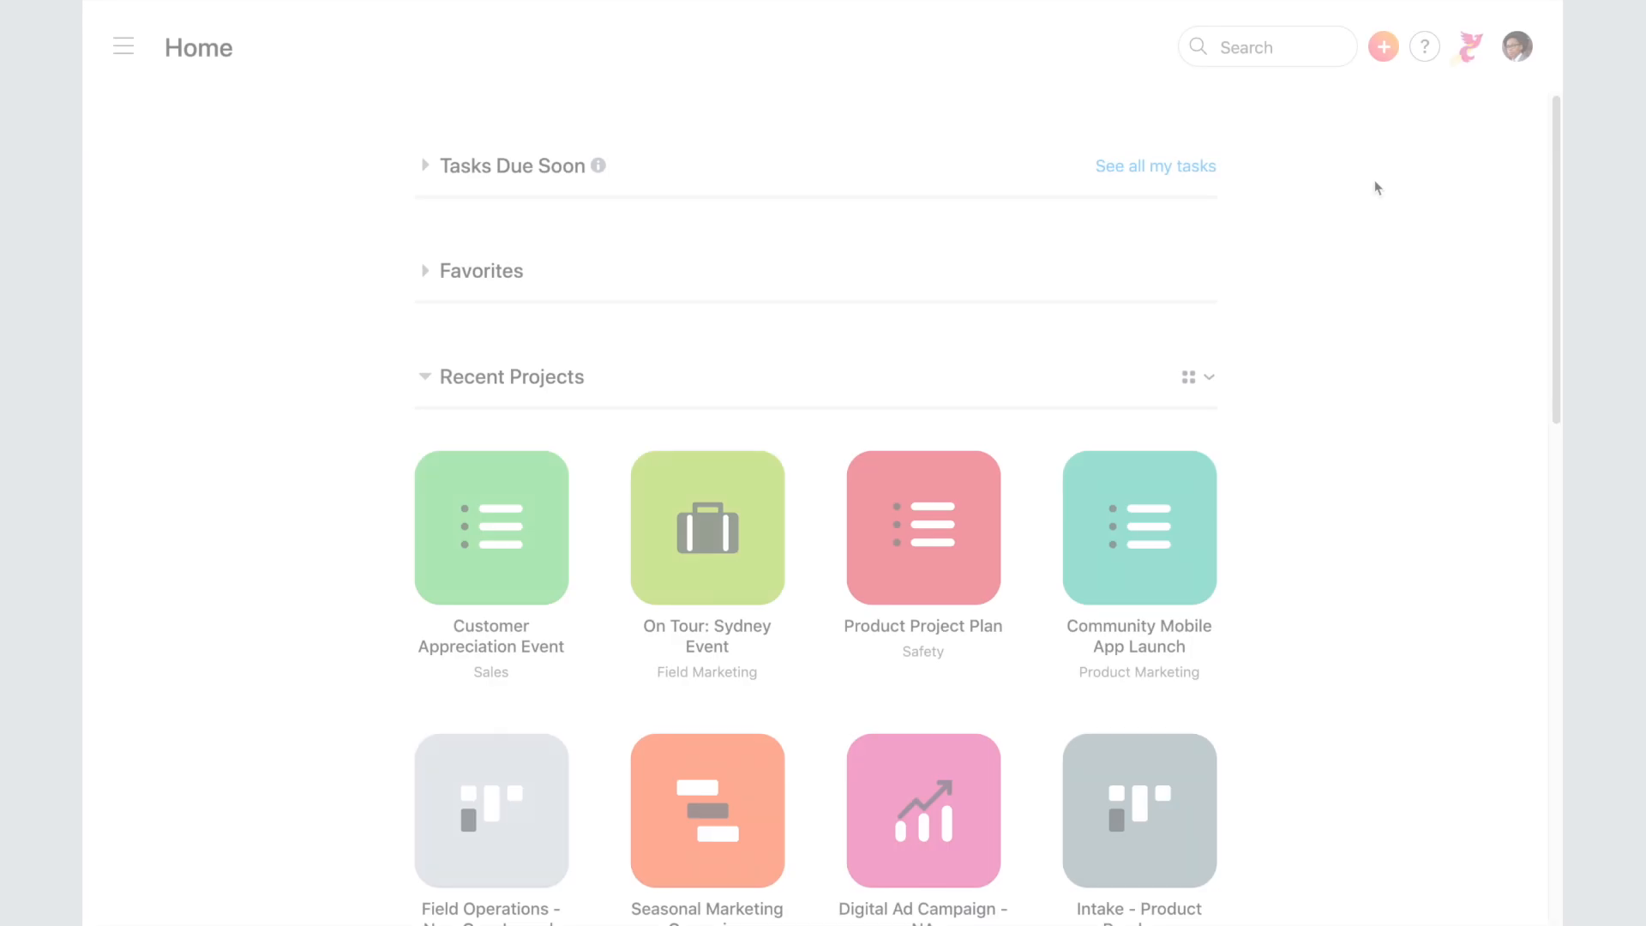
- Create a blank project 'Virtual conference' in the Events team
click(1384, 46)
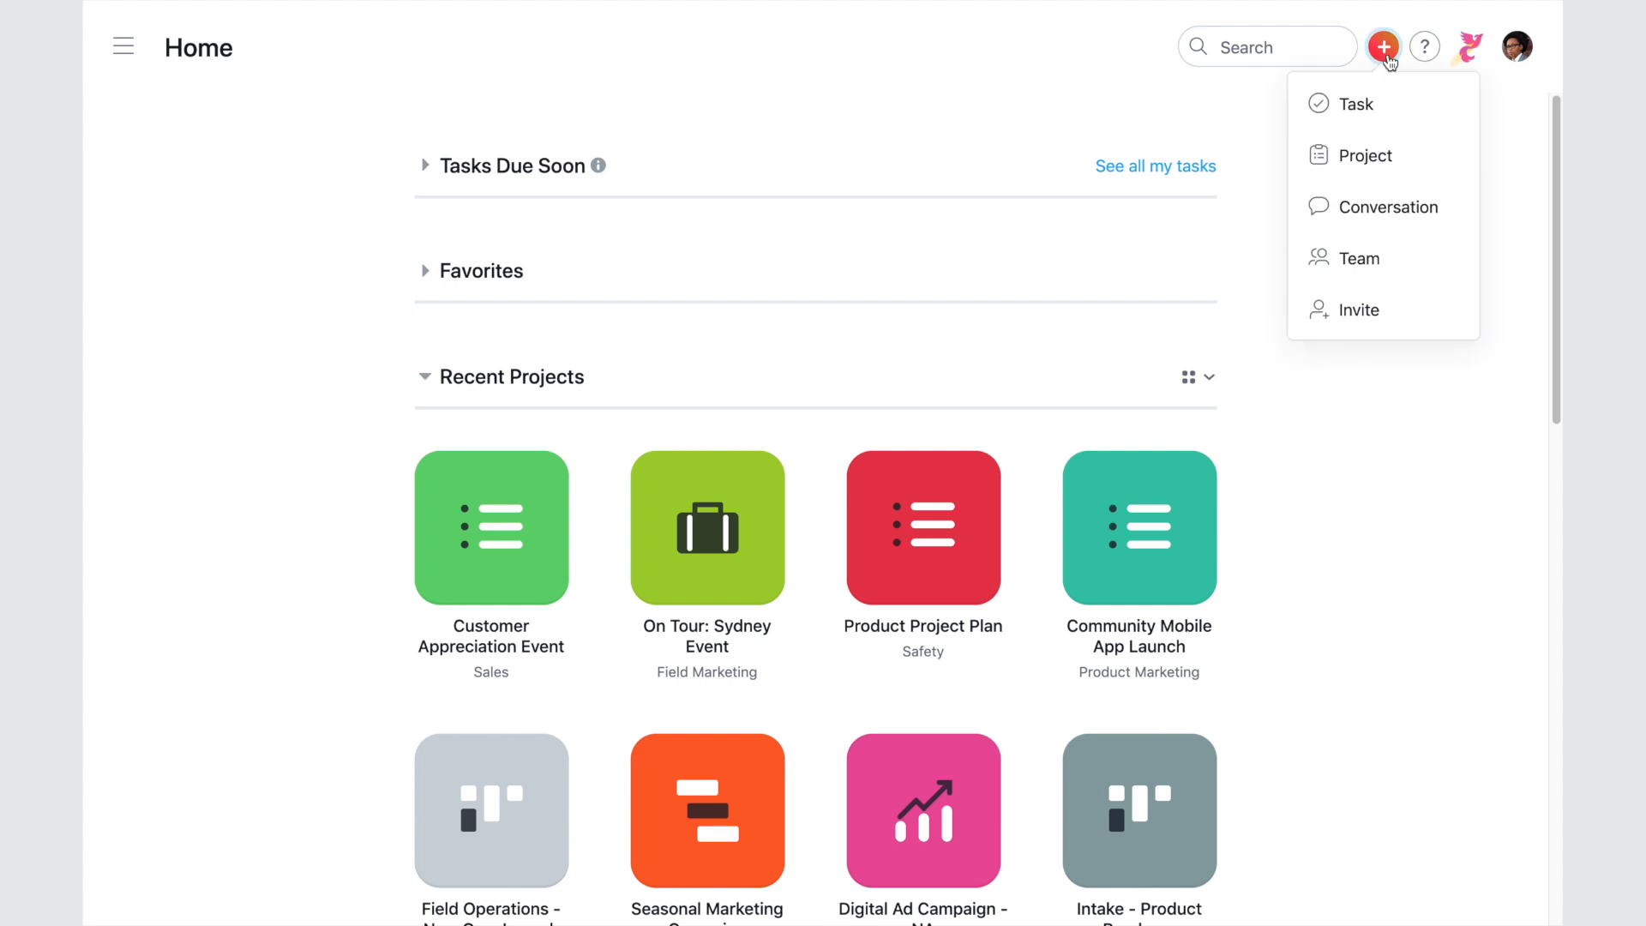
click(1426, 160)
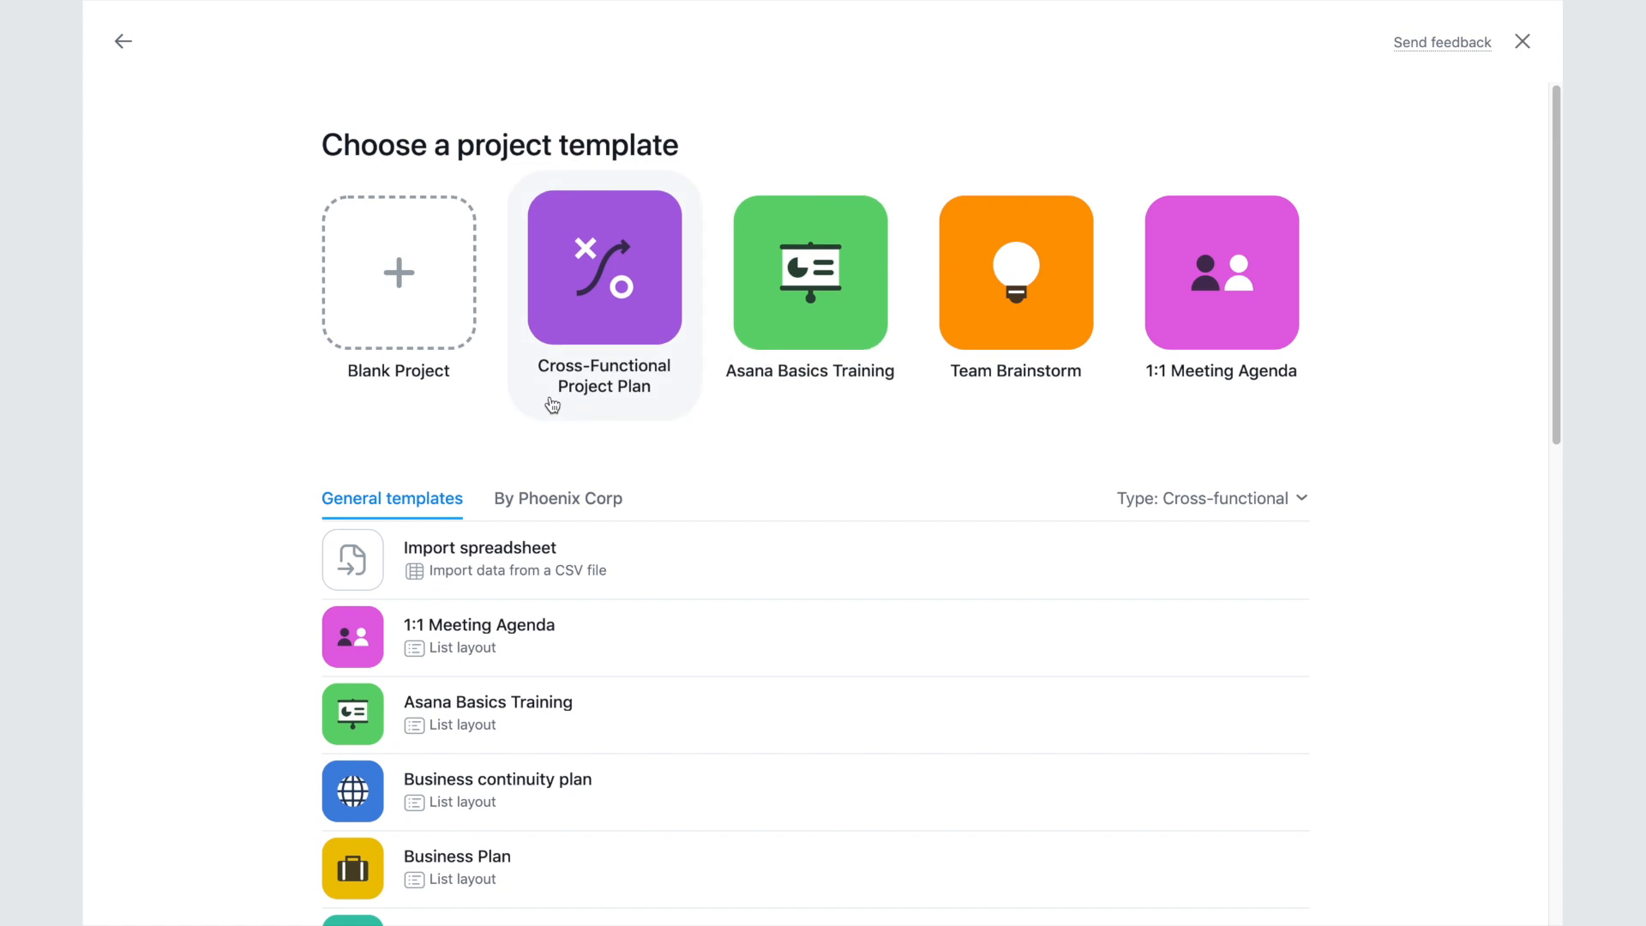
click(390, 396)
text(Virtual conference)
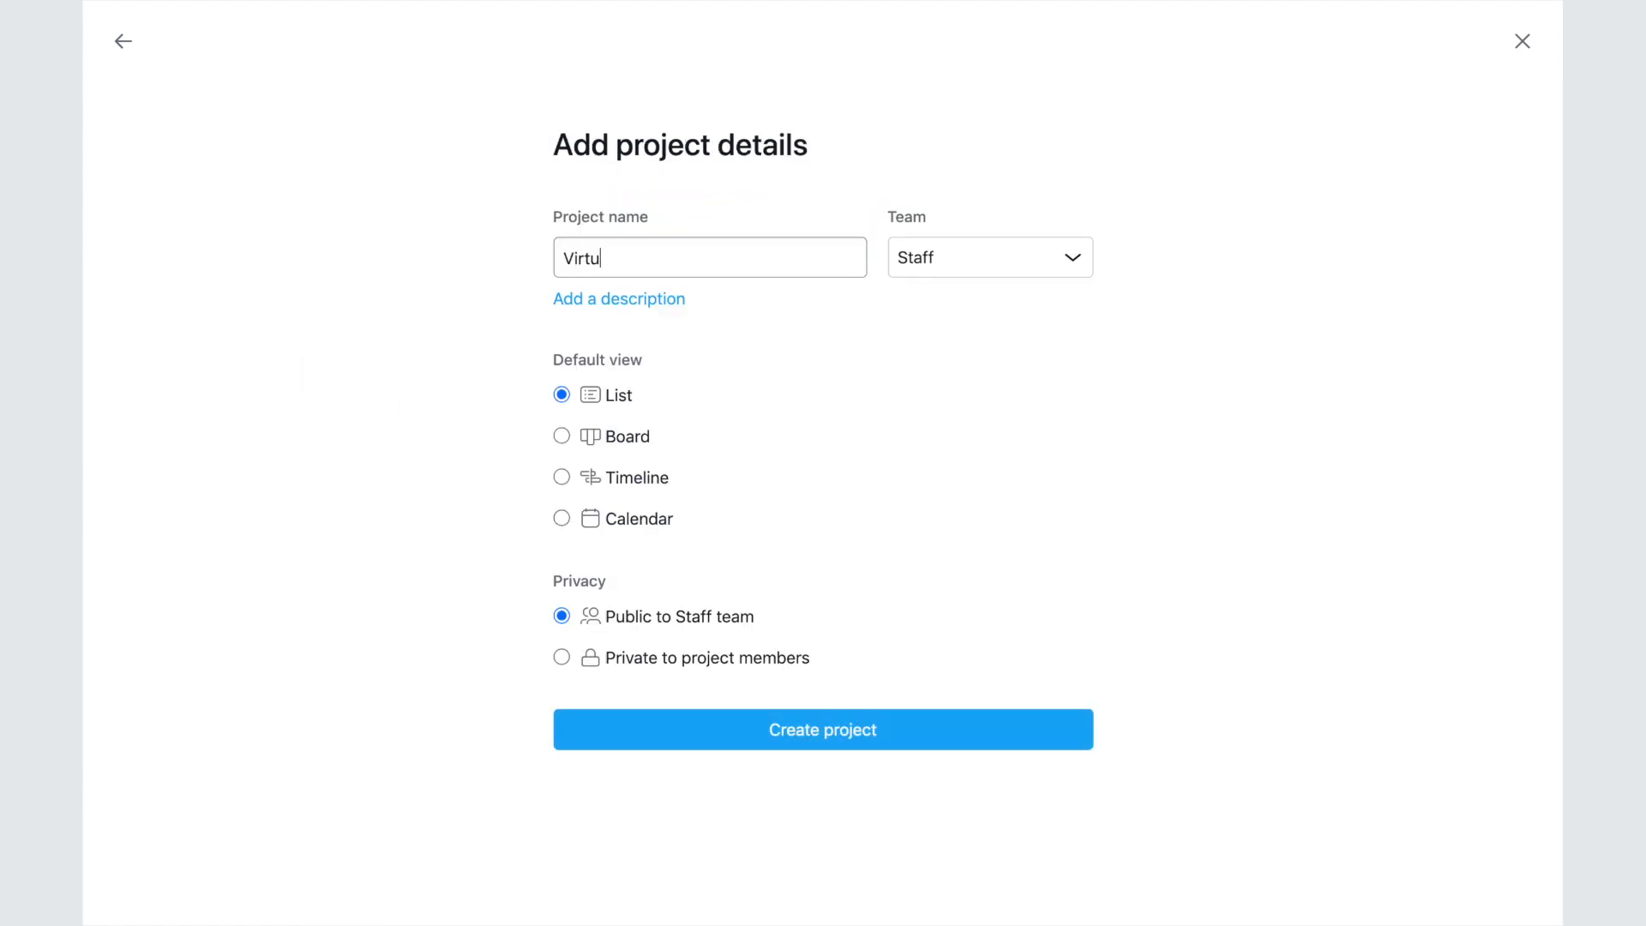
click(1073, 262)
drag(1111, 305, 1114, 378)
click(1069, 301)
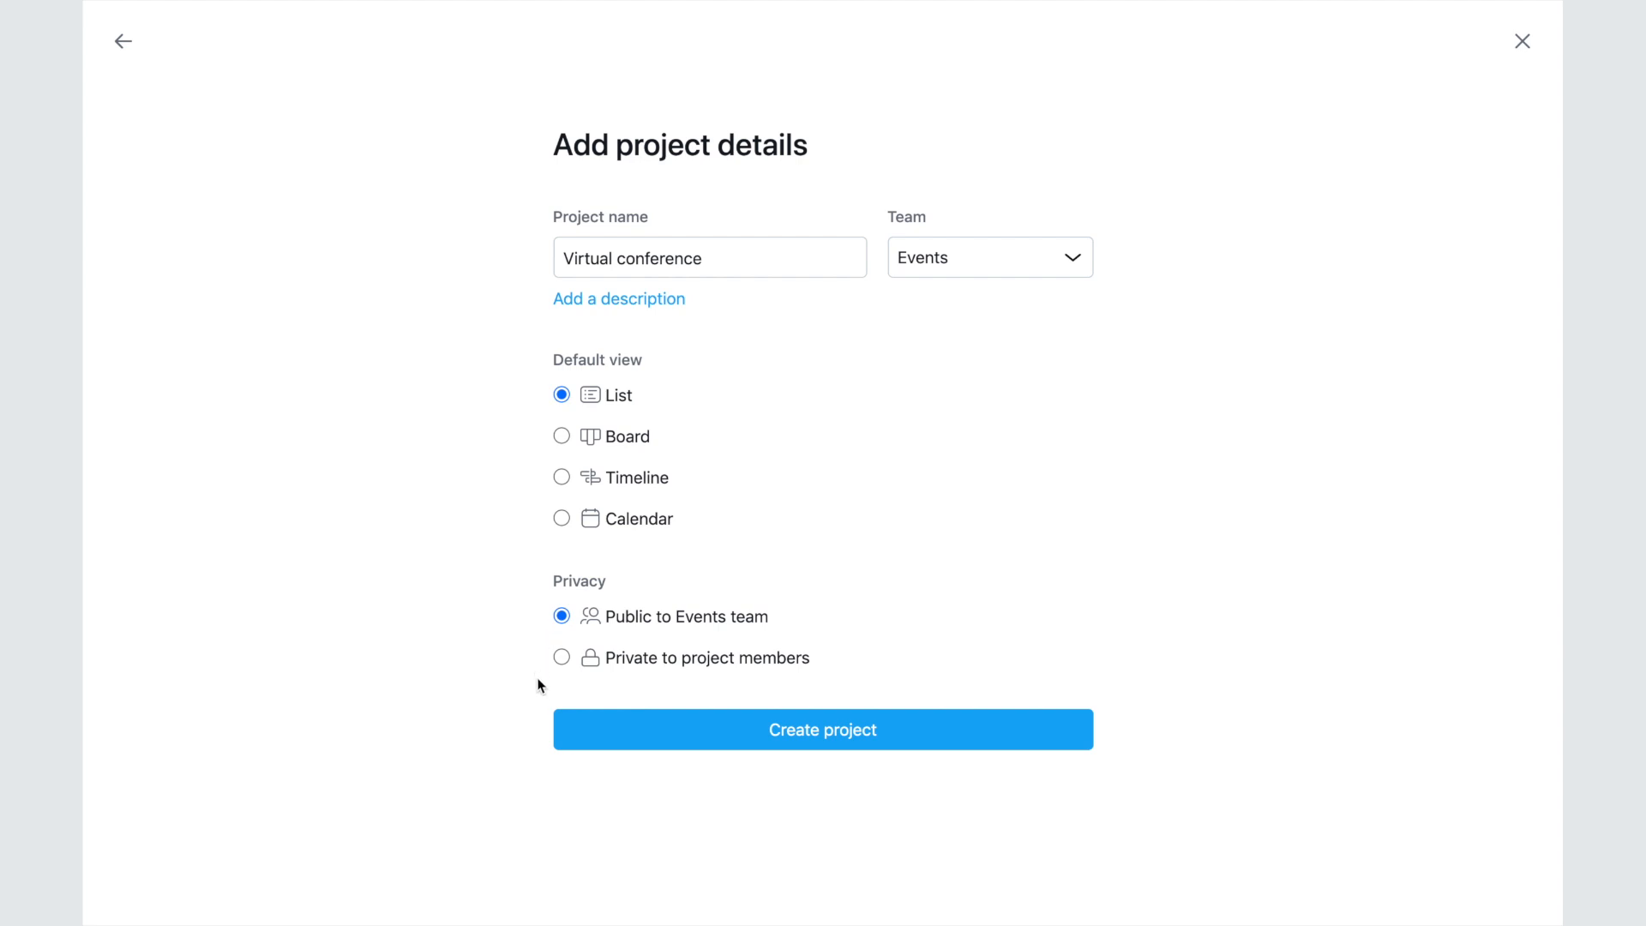
click(757, 753)
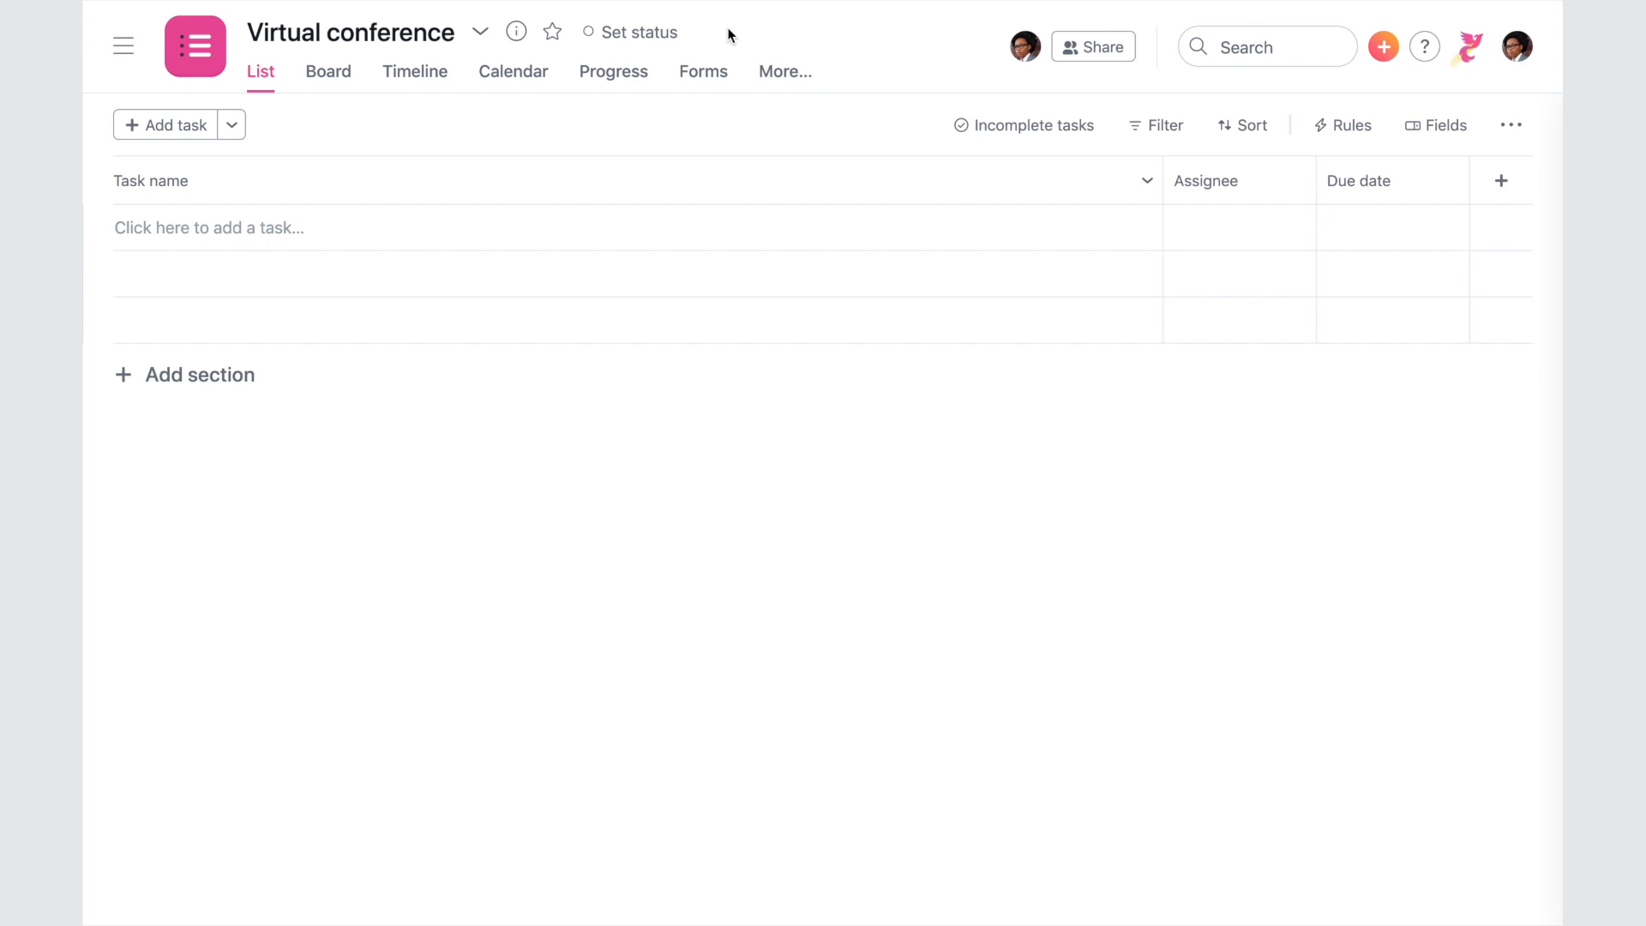
- Mark the Virtual conference project as a favourite
click(552, 32)
click(124, 46)
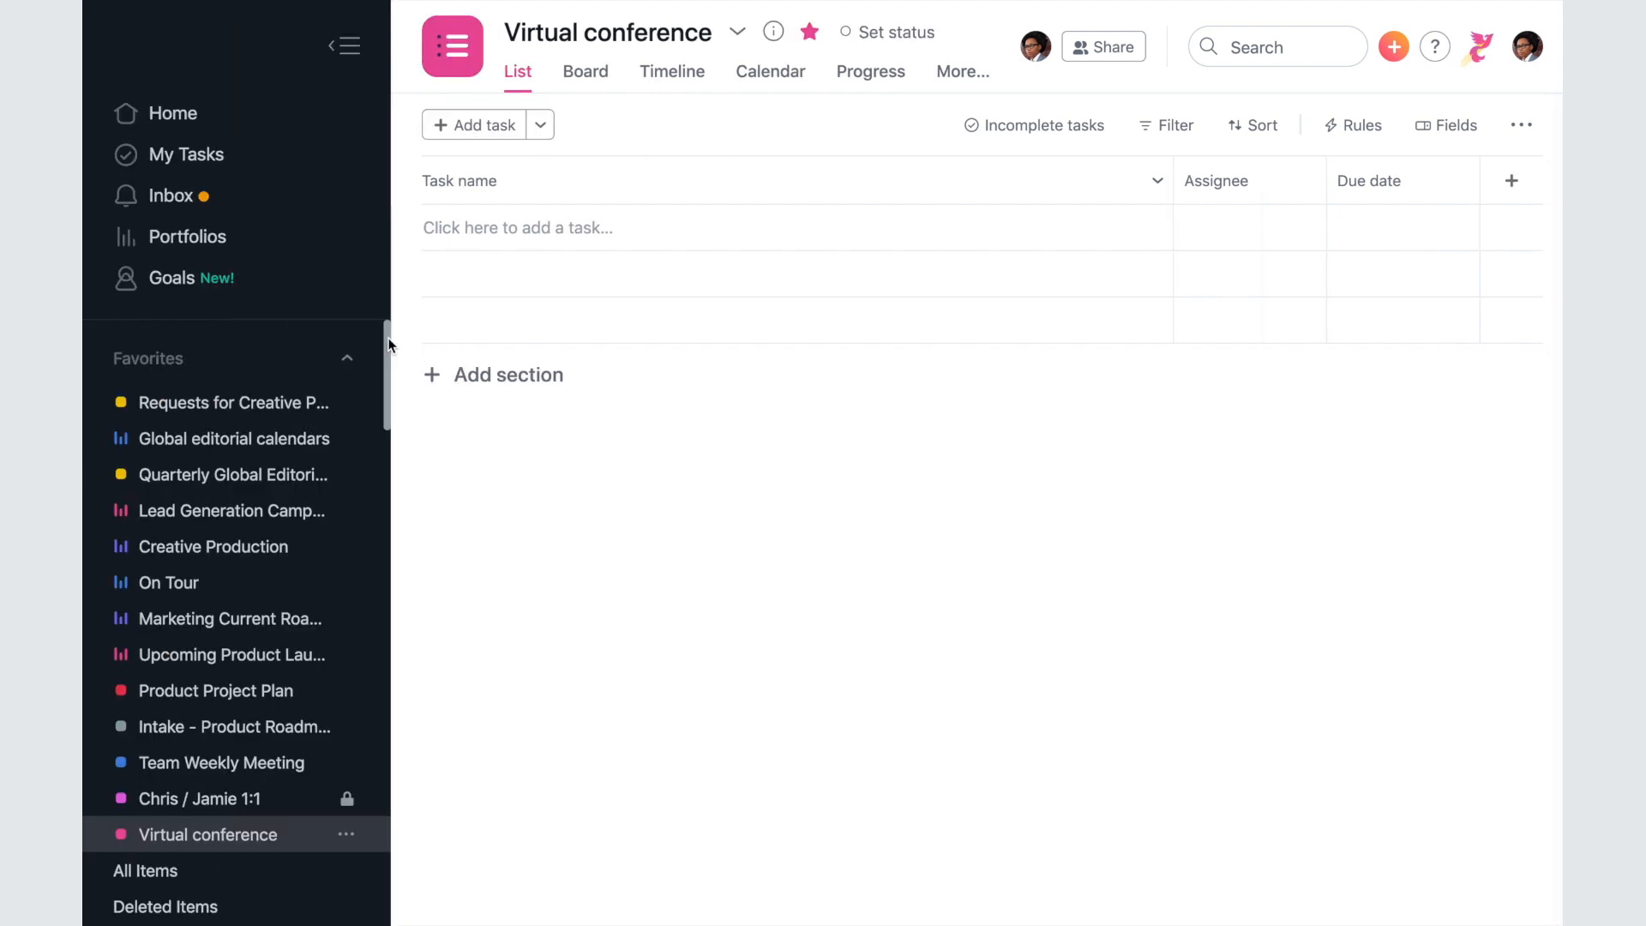
scroll(387, 343, down, 5)
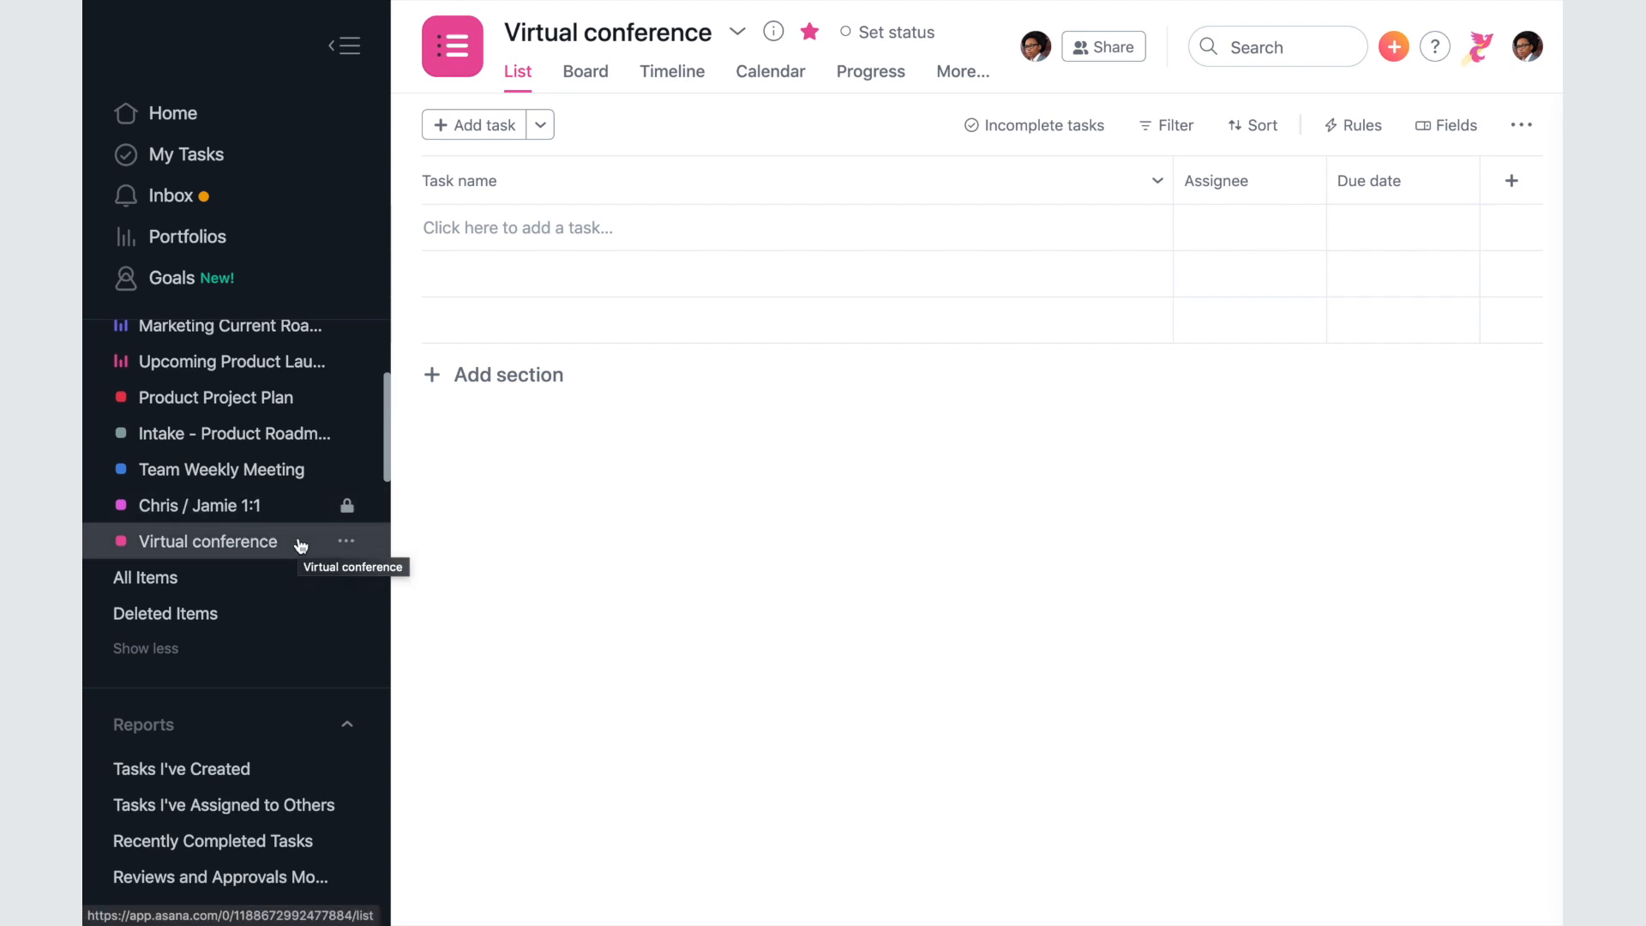
click(344, 46)
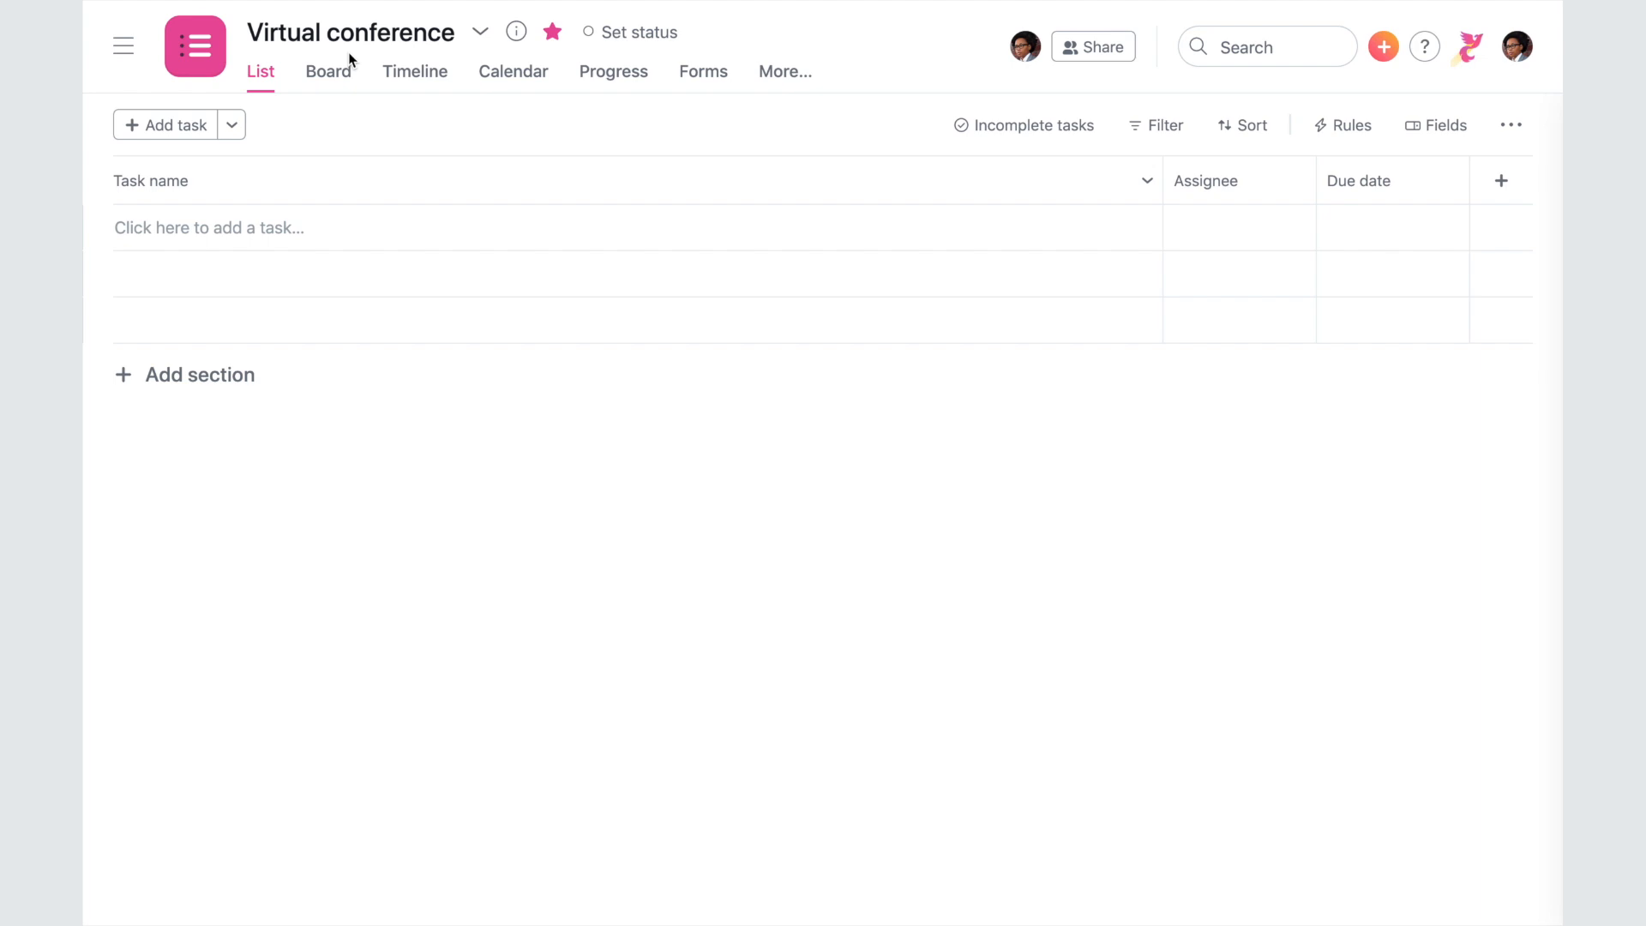
- Add tasks Choose an event platform, Build registration page, Confirm panelists, Send out invitations, Schedule practice run, Collect feedback from attendees
click(289, 225)
text(Choose an event platform)
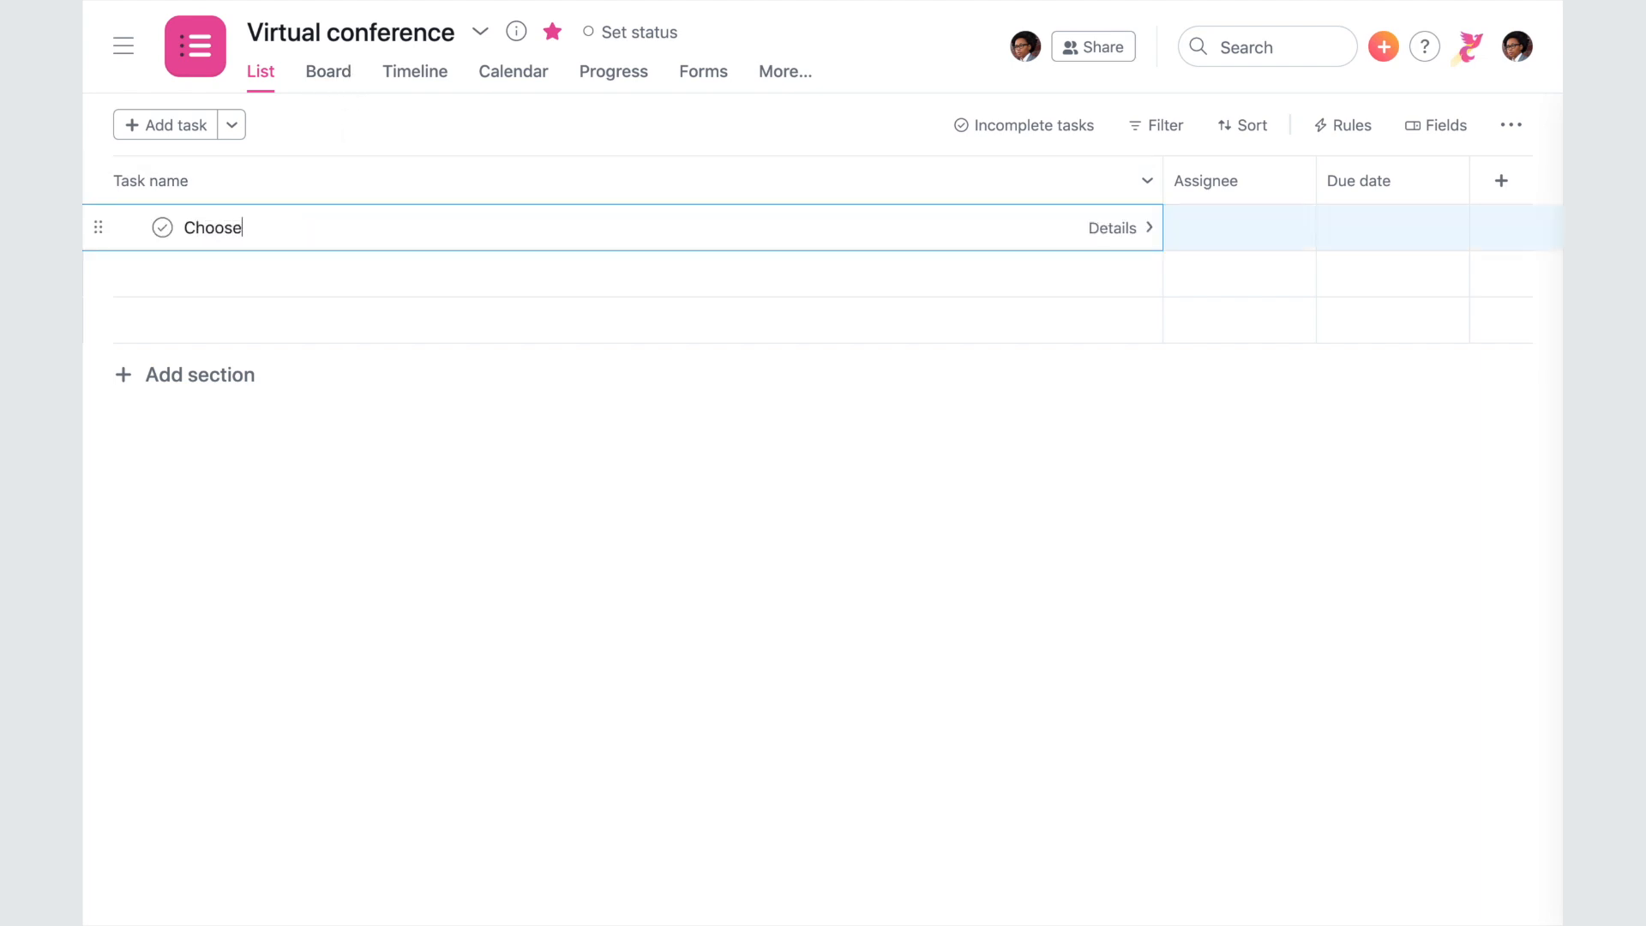
key(Return)
text(Build registration page)
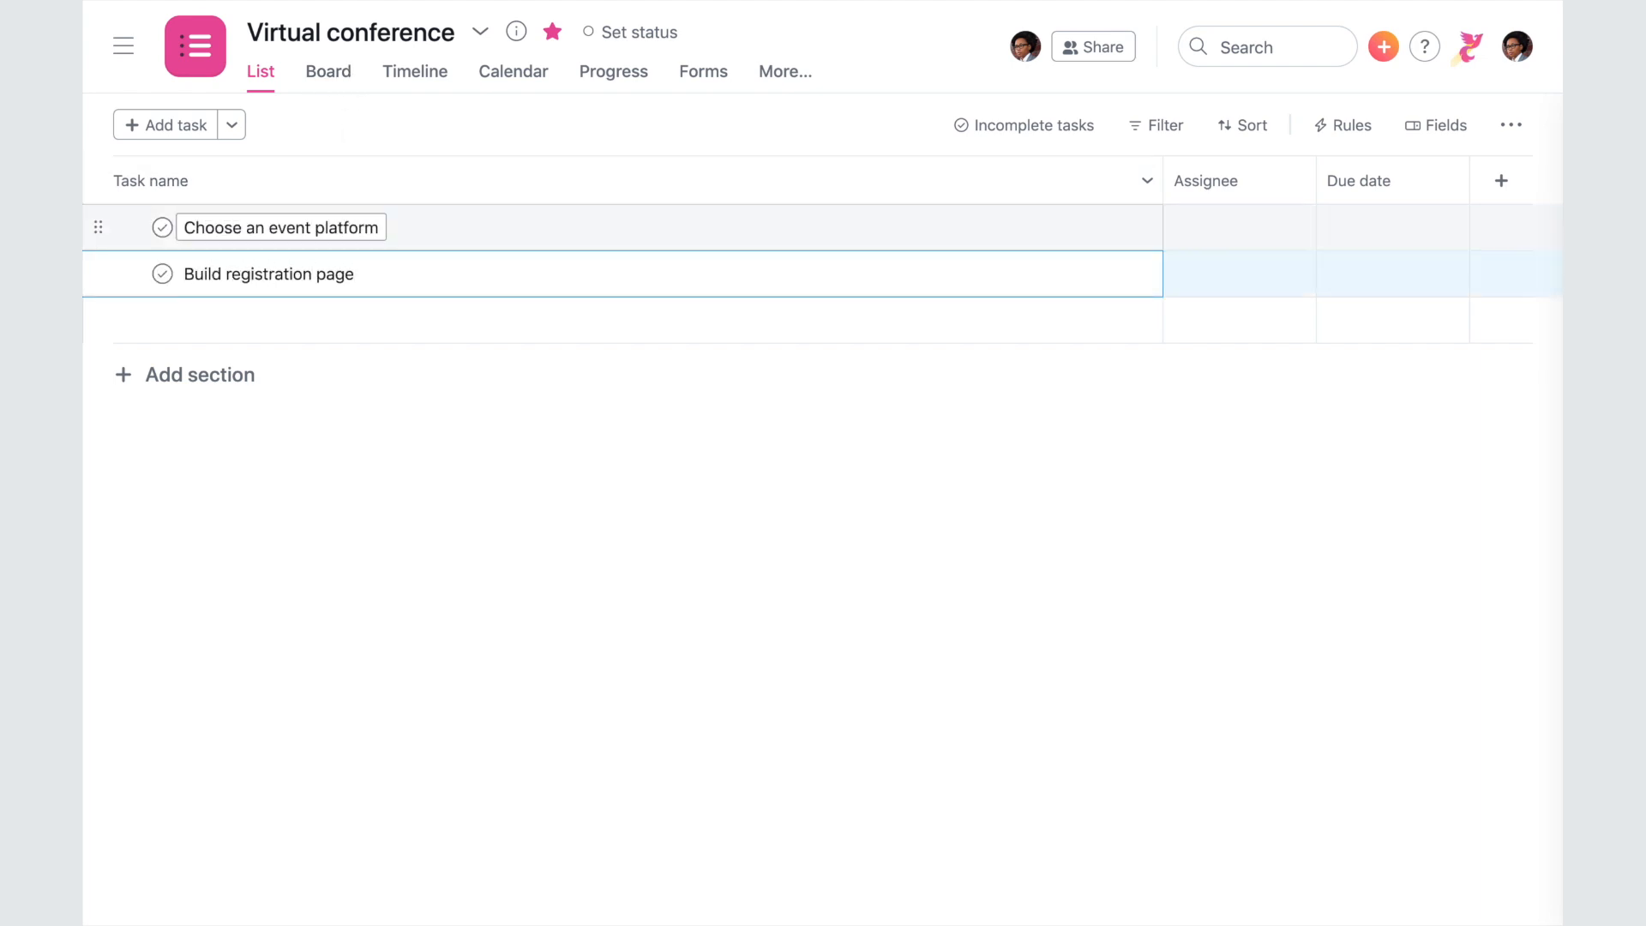
key(Return)
text(Confirm panelists)
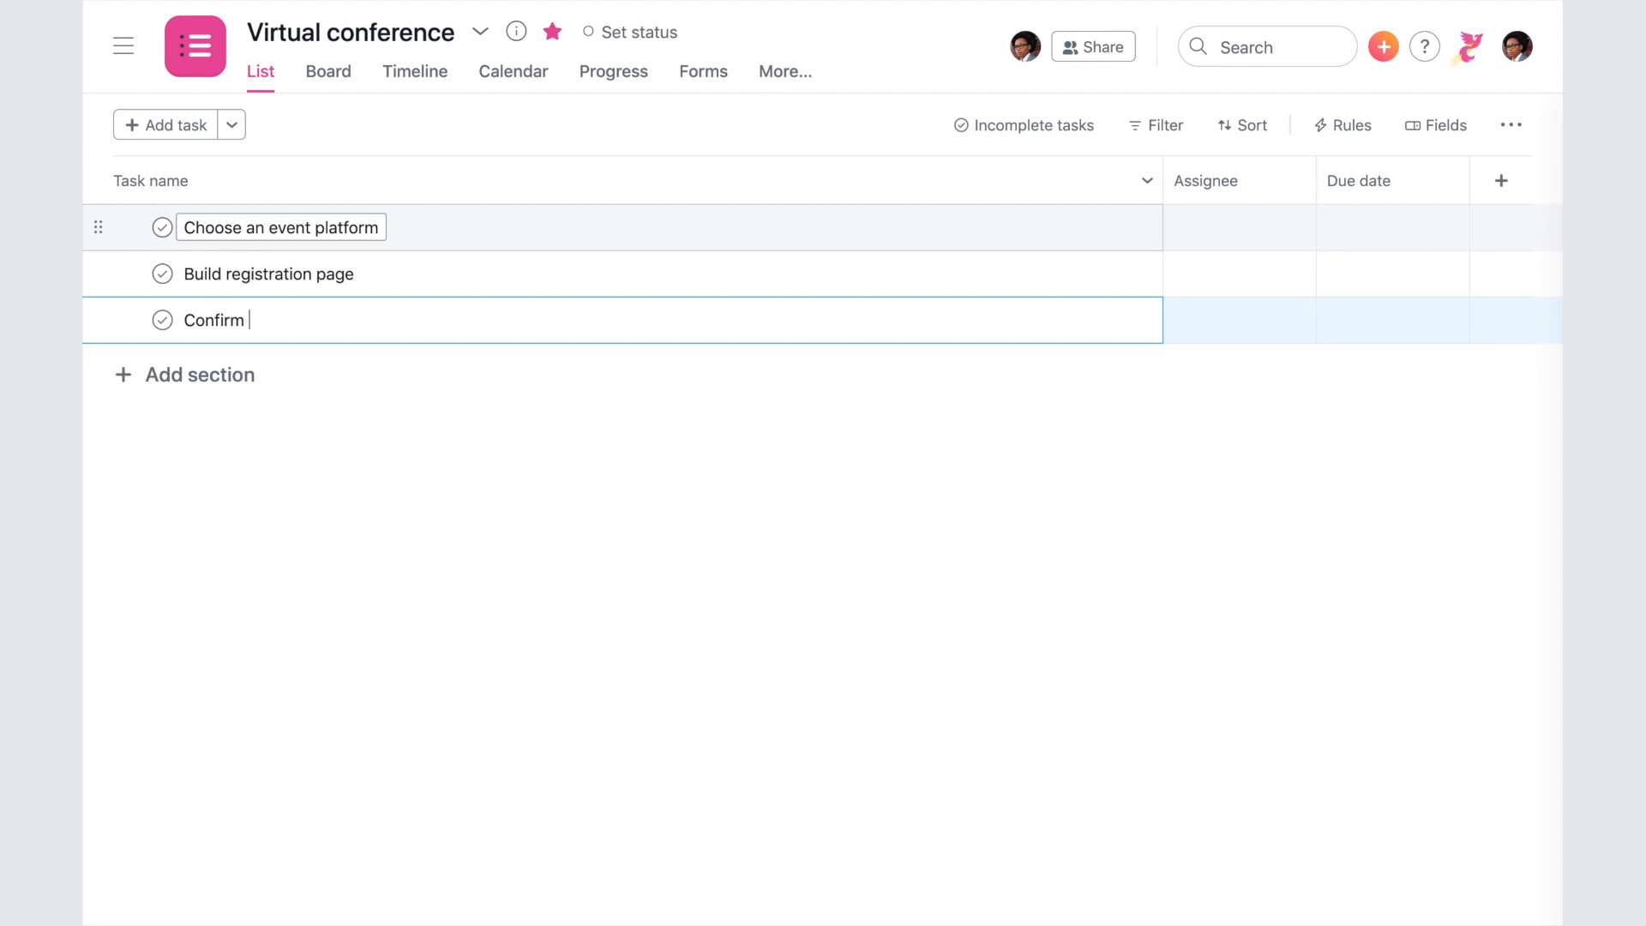
key(Return)
text(Send out invitations)
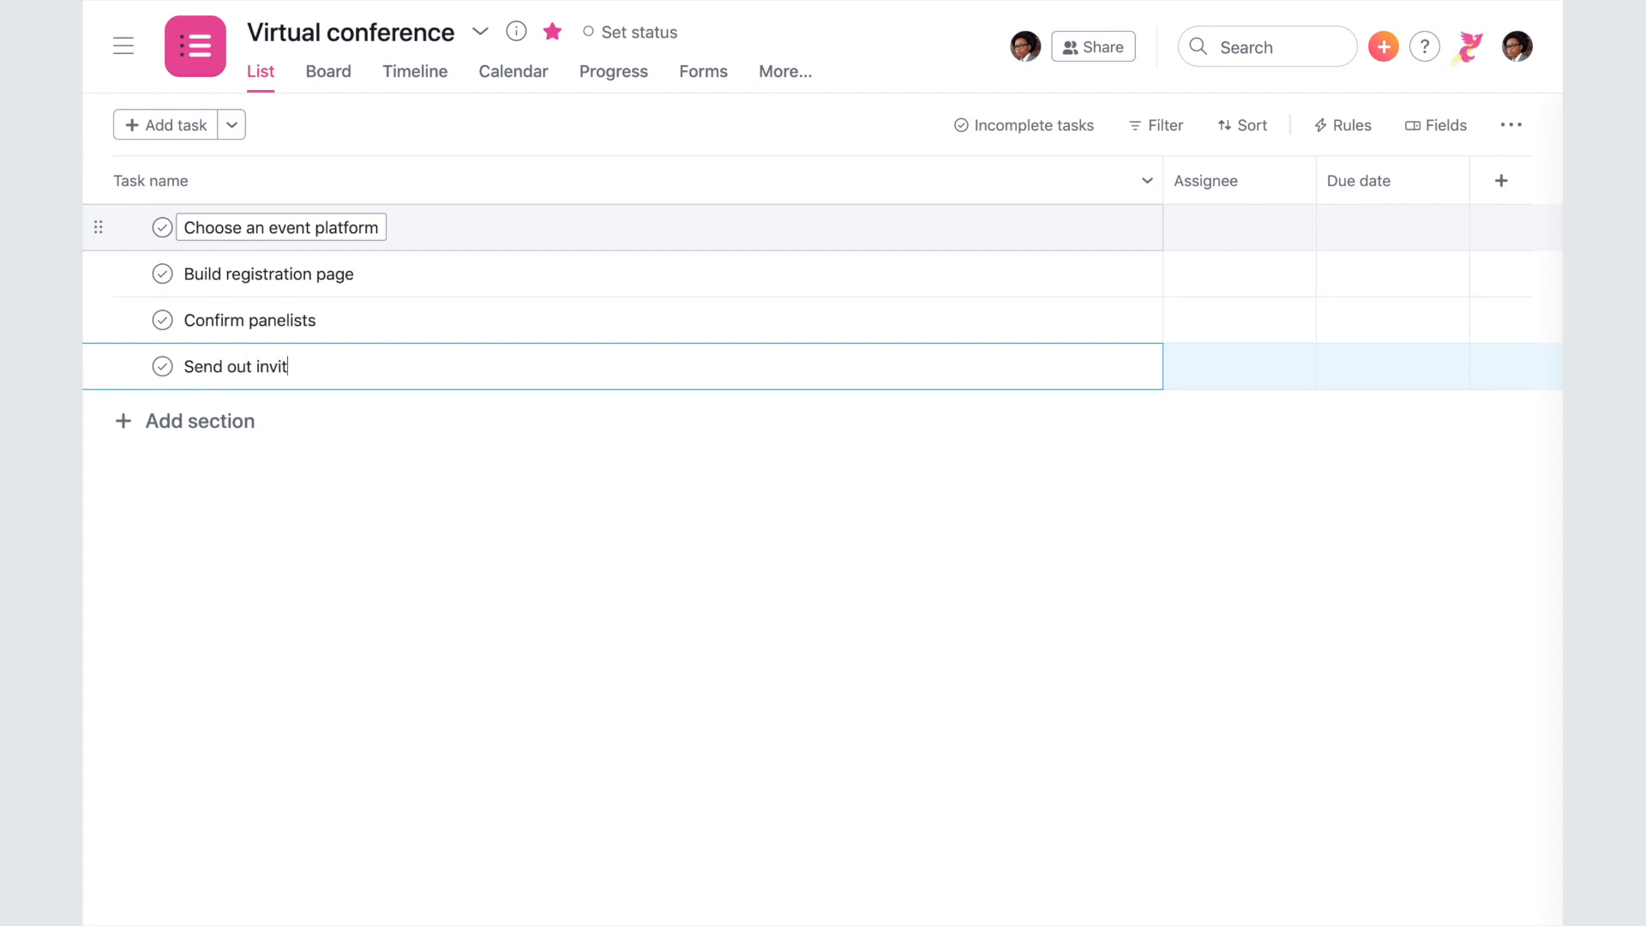
key(Return)
text(Schedule practice run)
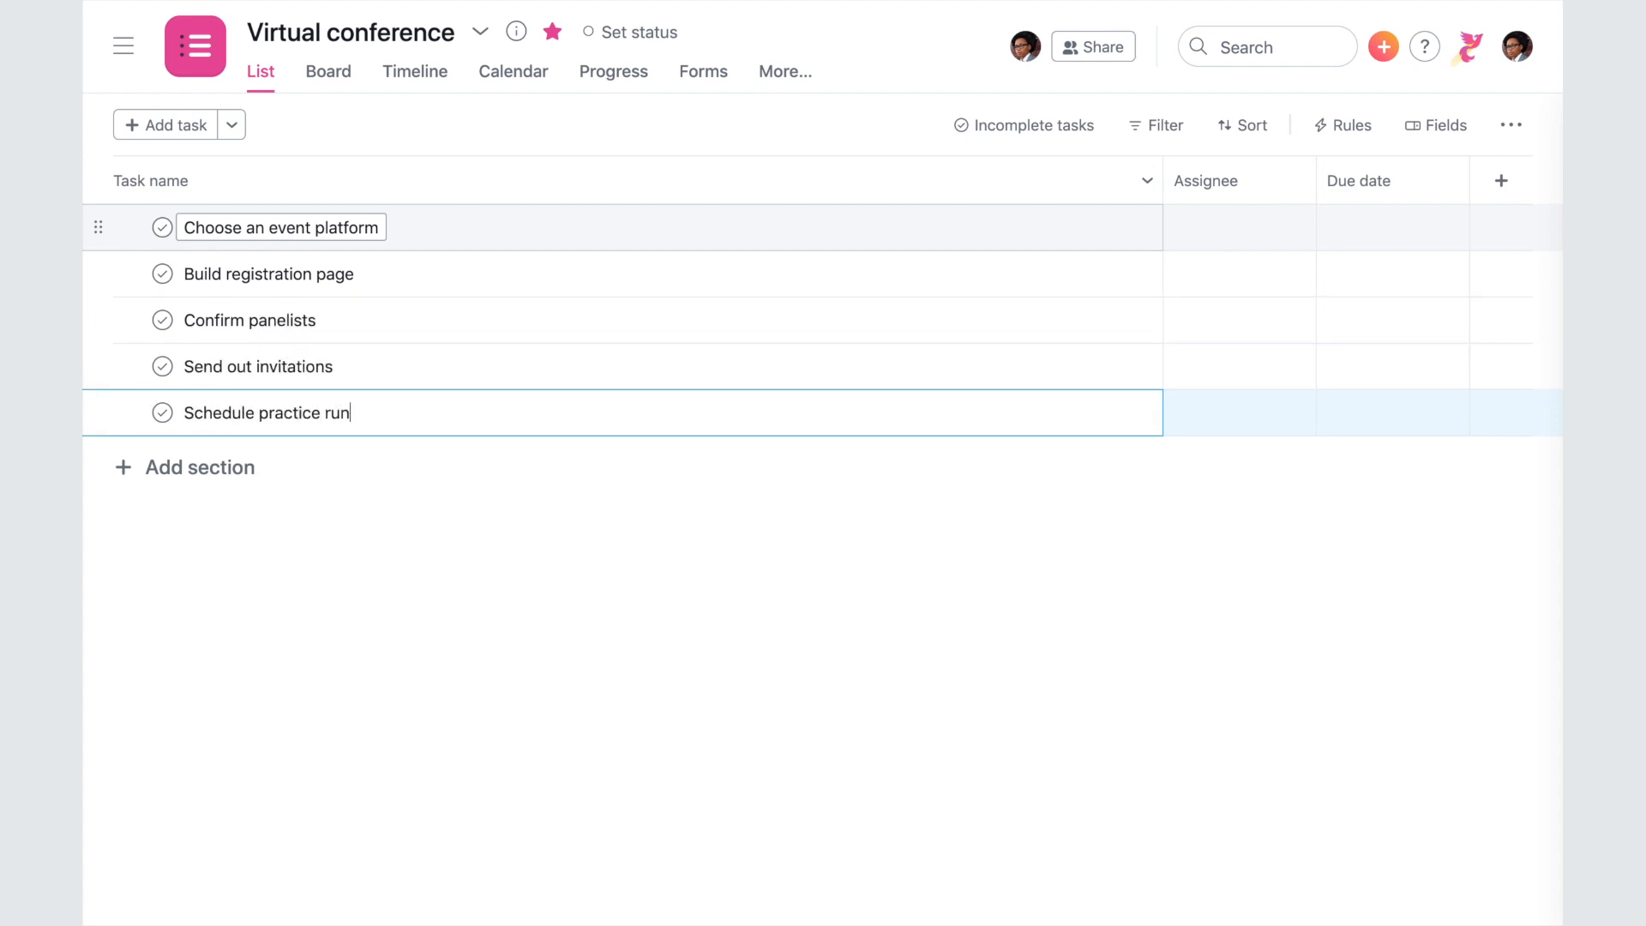
key(Return)
text(Collect feedback from attendees)
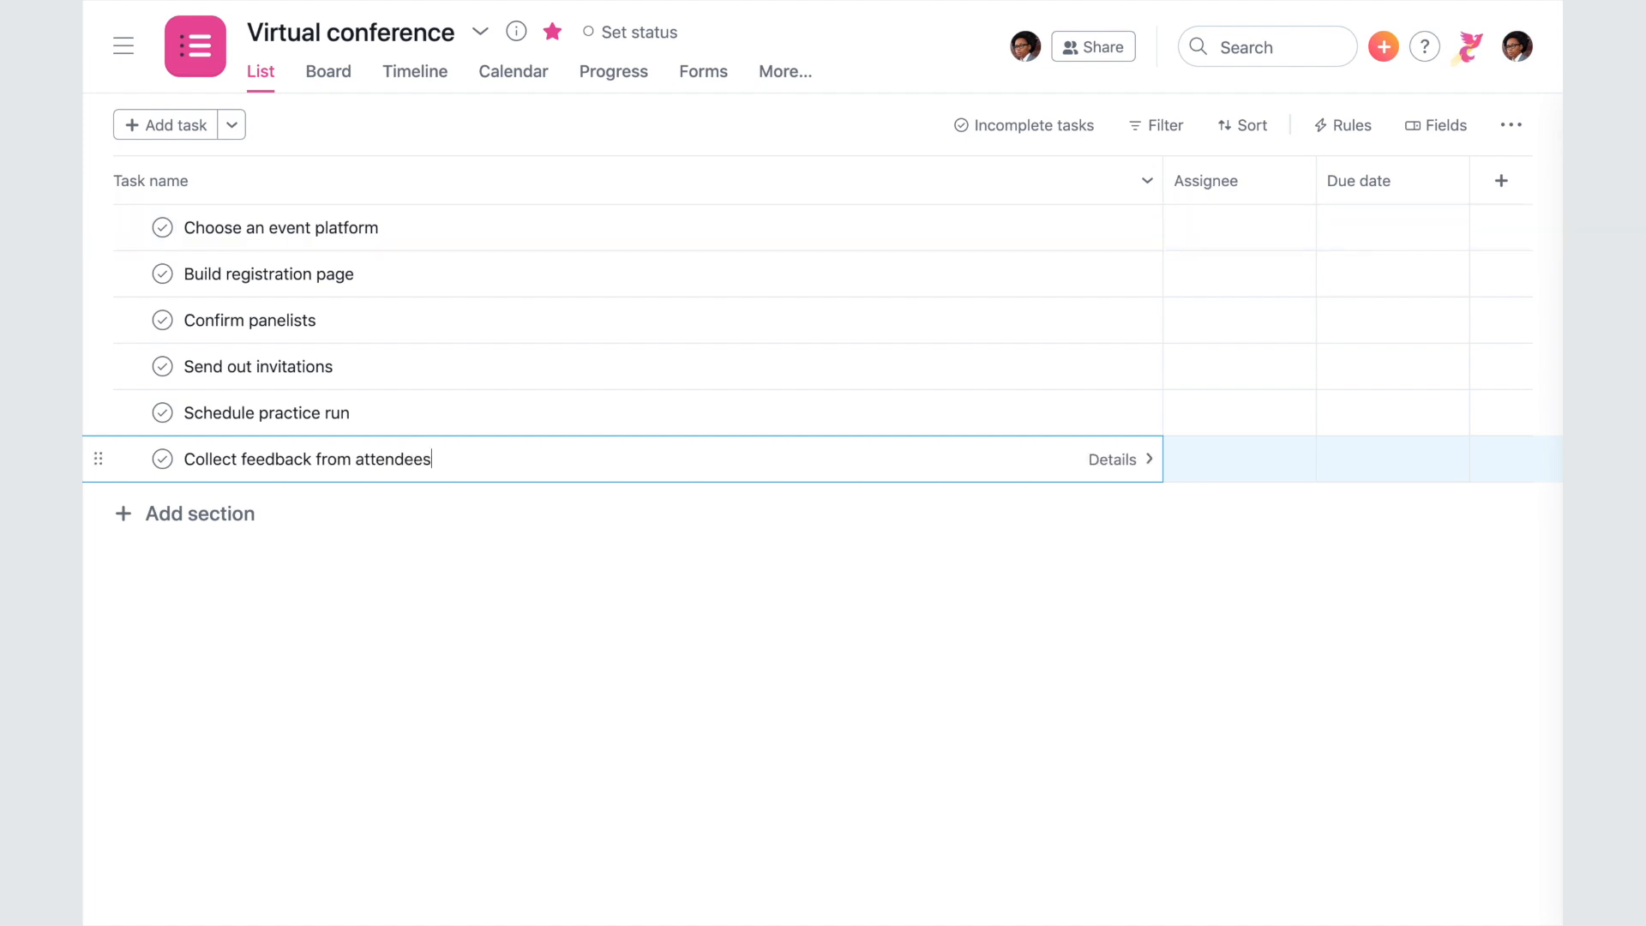
- Assign Choose an event platform to the suggested teammate
click(1191, 228)
text(mic)
text(michell)
key(Return)
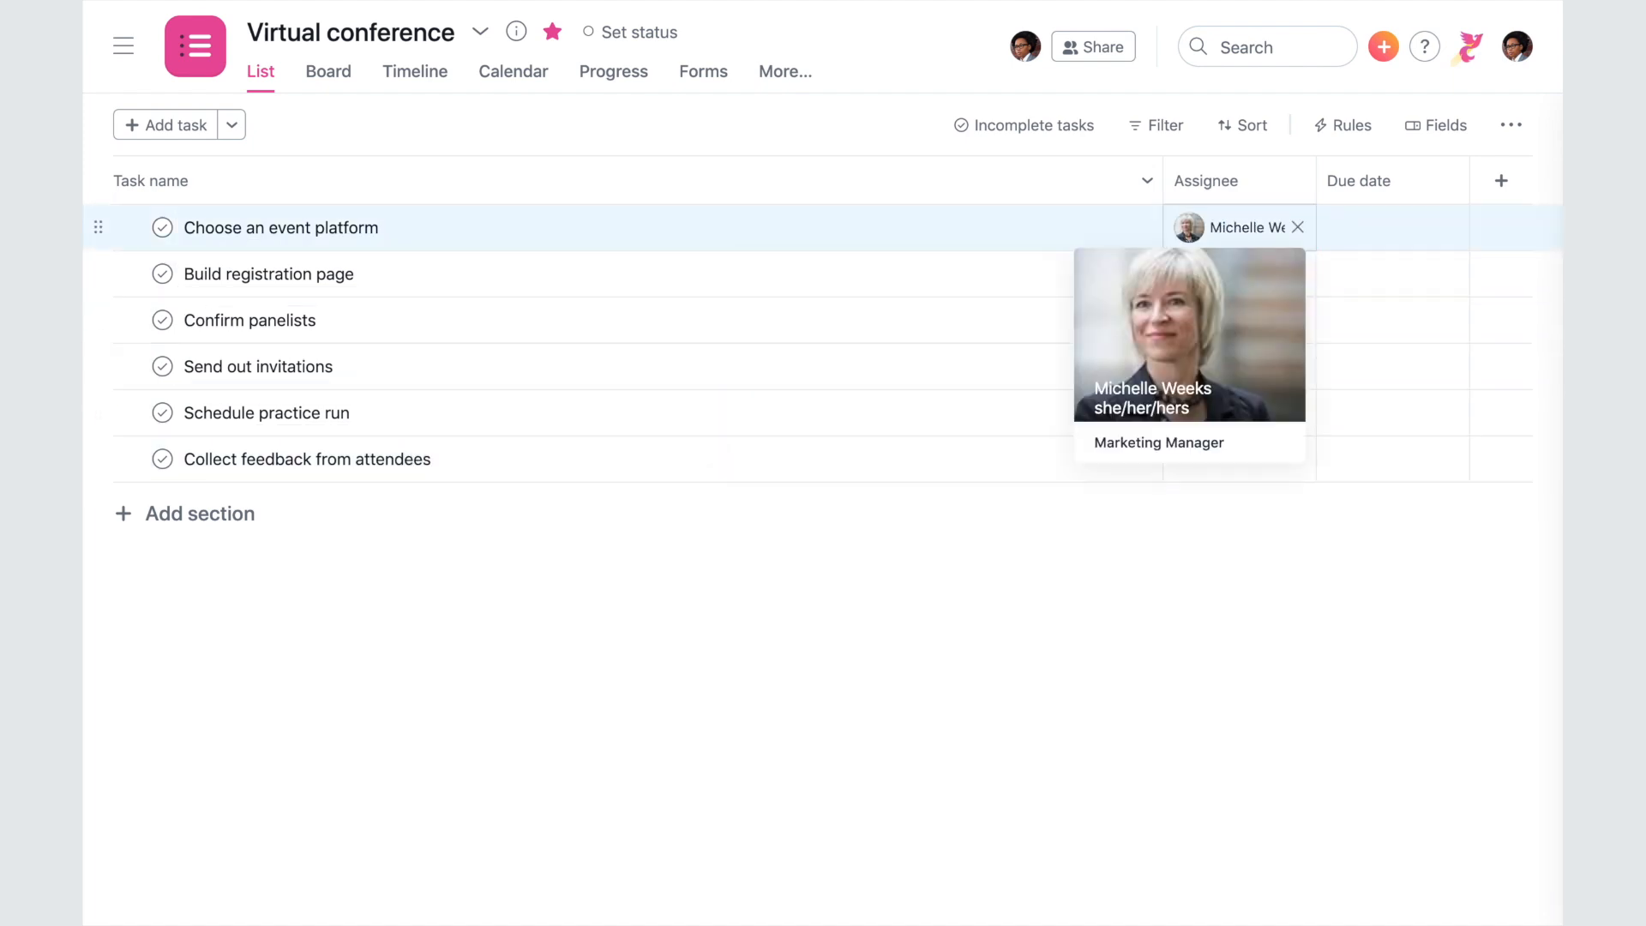
- Set the first task due August 14, add Logistics, Promotion and Post-event sections, and move Collect feedback into Post-event
click(1342, 220)
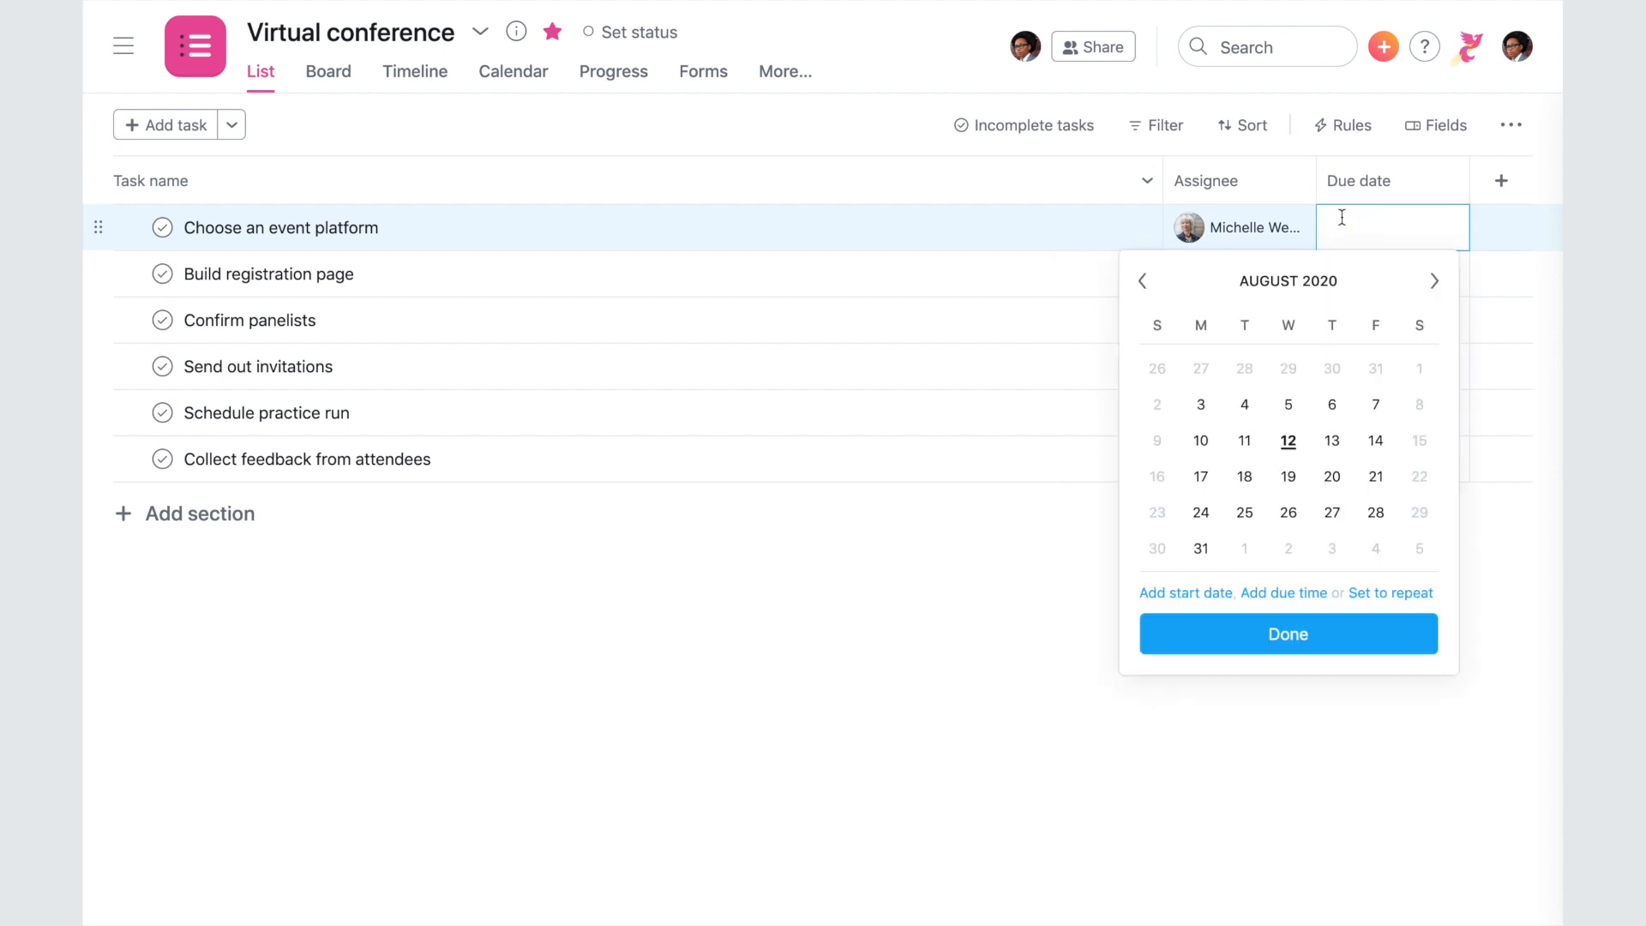
click(1375, 440)
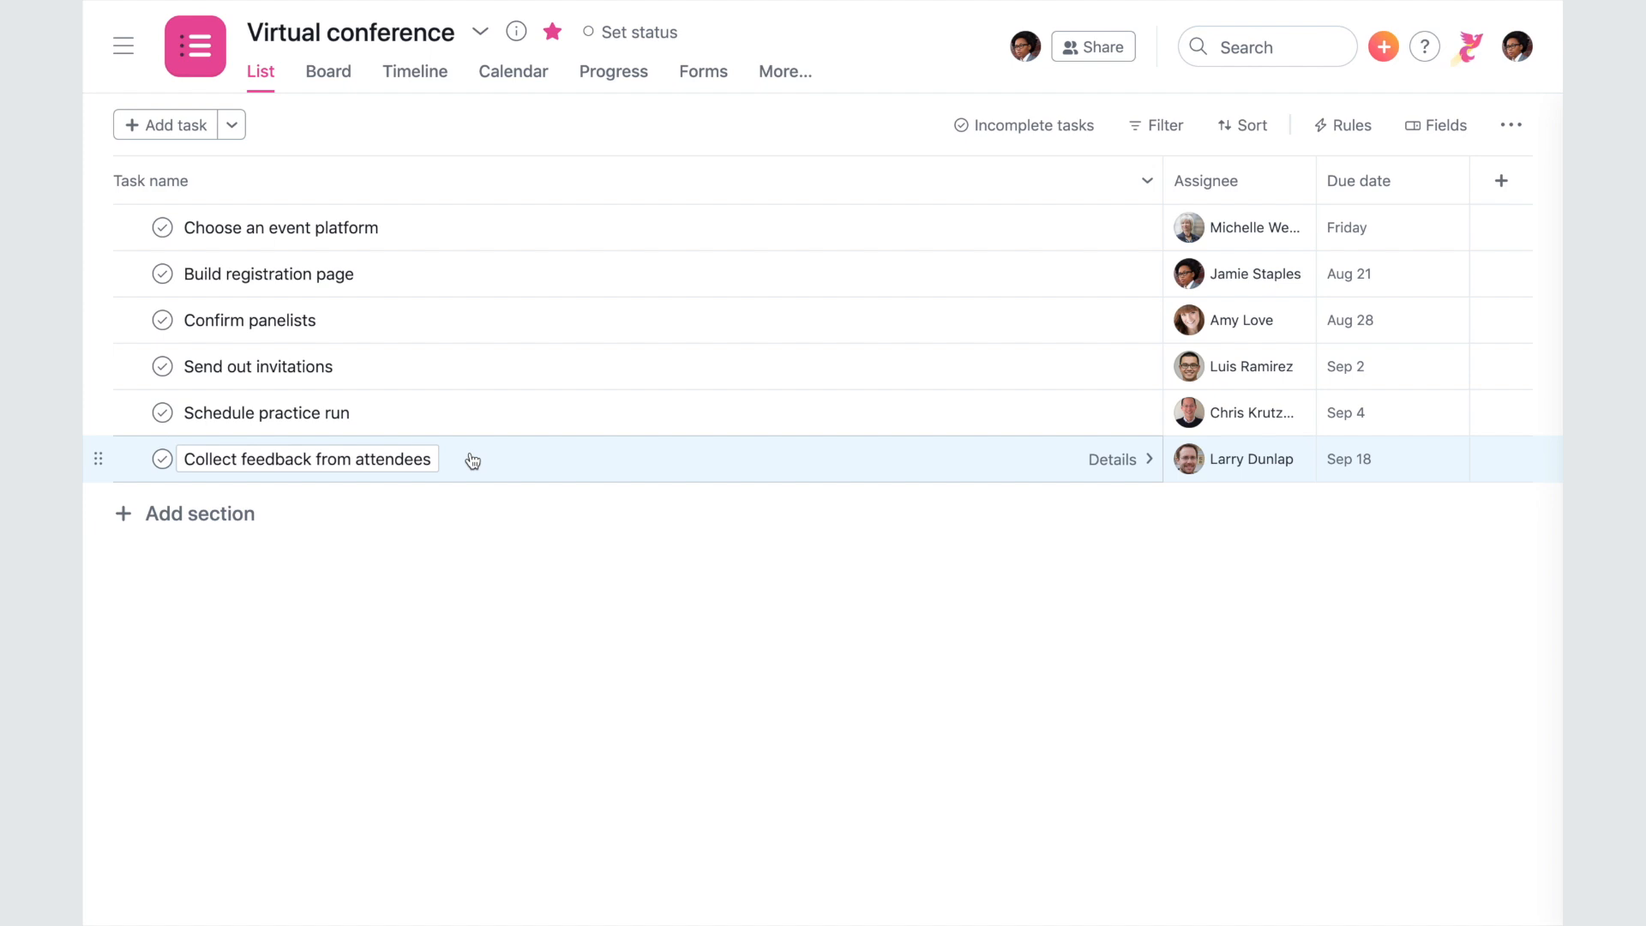
click(239, 515)
text(Logistics)
key(Return)
text(Promotion)
key(Return)
text(Post-event)
drag(96, 457, 117, 645)
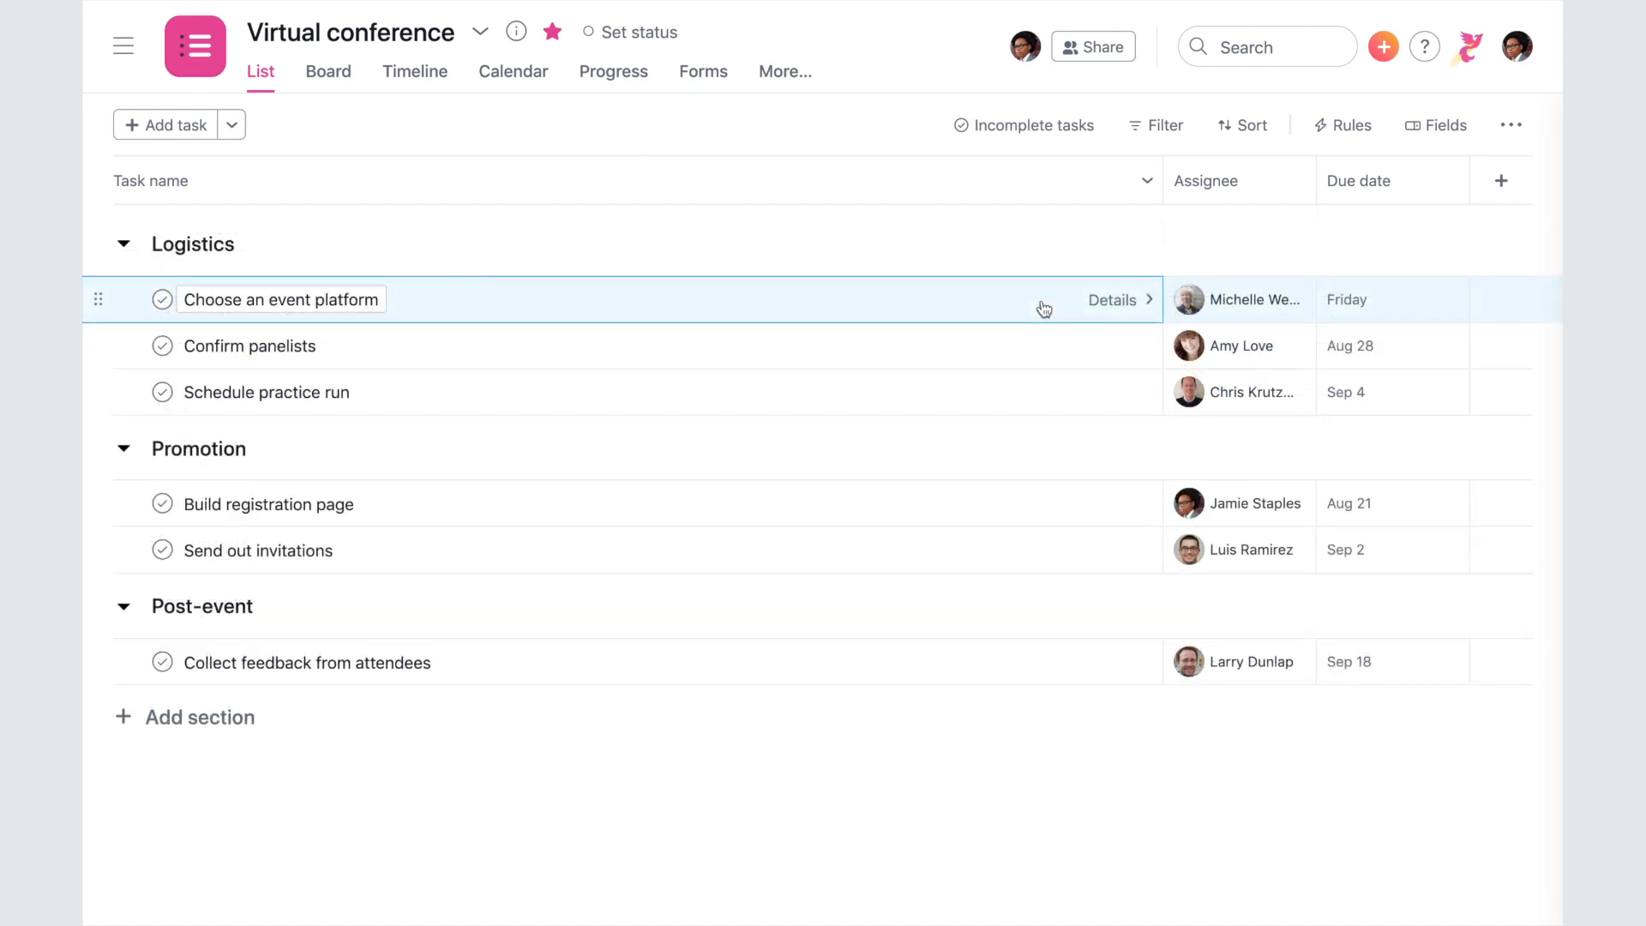
- Paste a description into Choose an event platform and view the file attachment options
click(1044, 308)
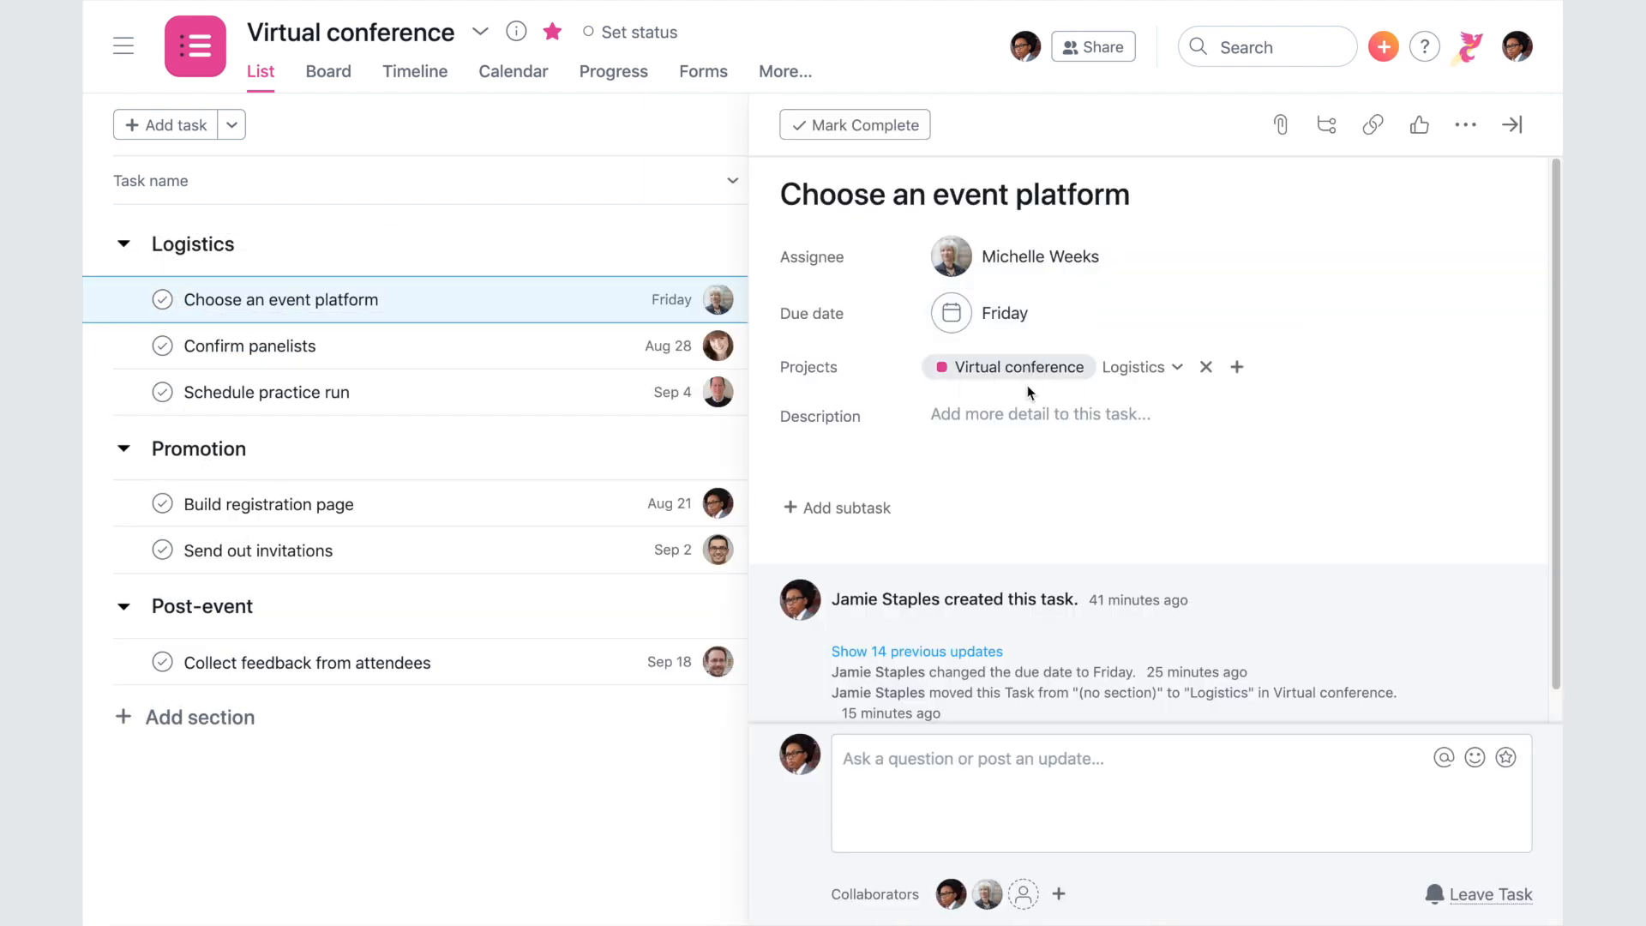
click(1023, 416)
text(We'd love to find something with great features for audience engagement - polls, breakout rooms, etc.)
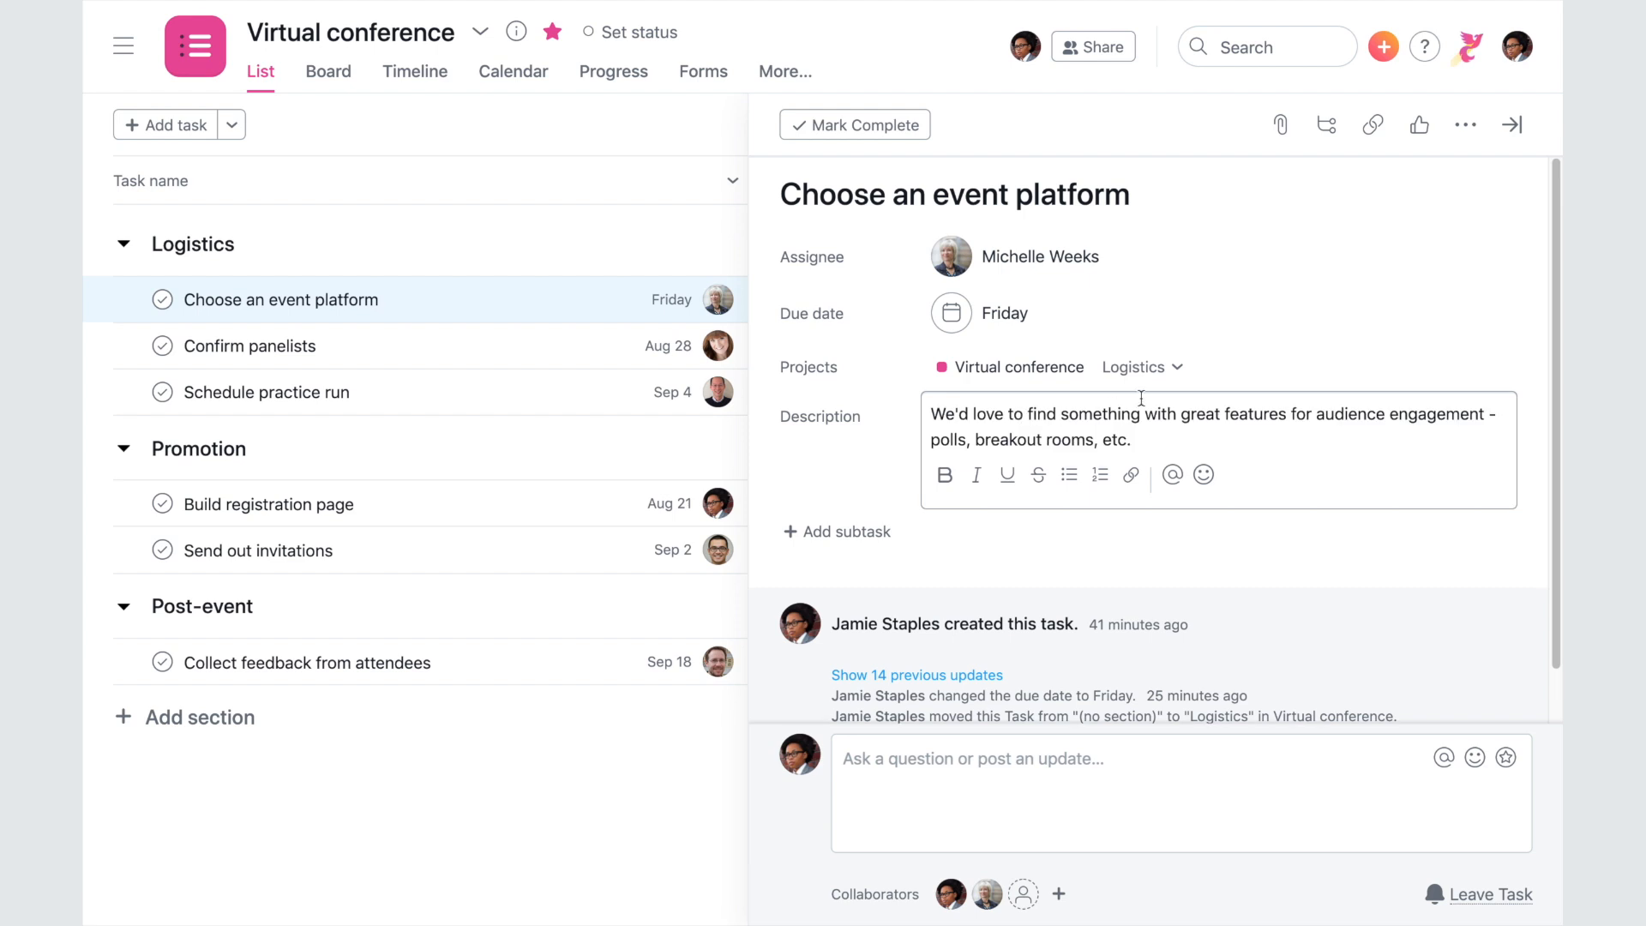
click(1280, 125)
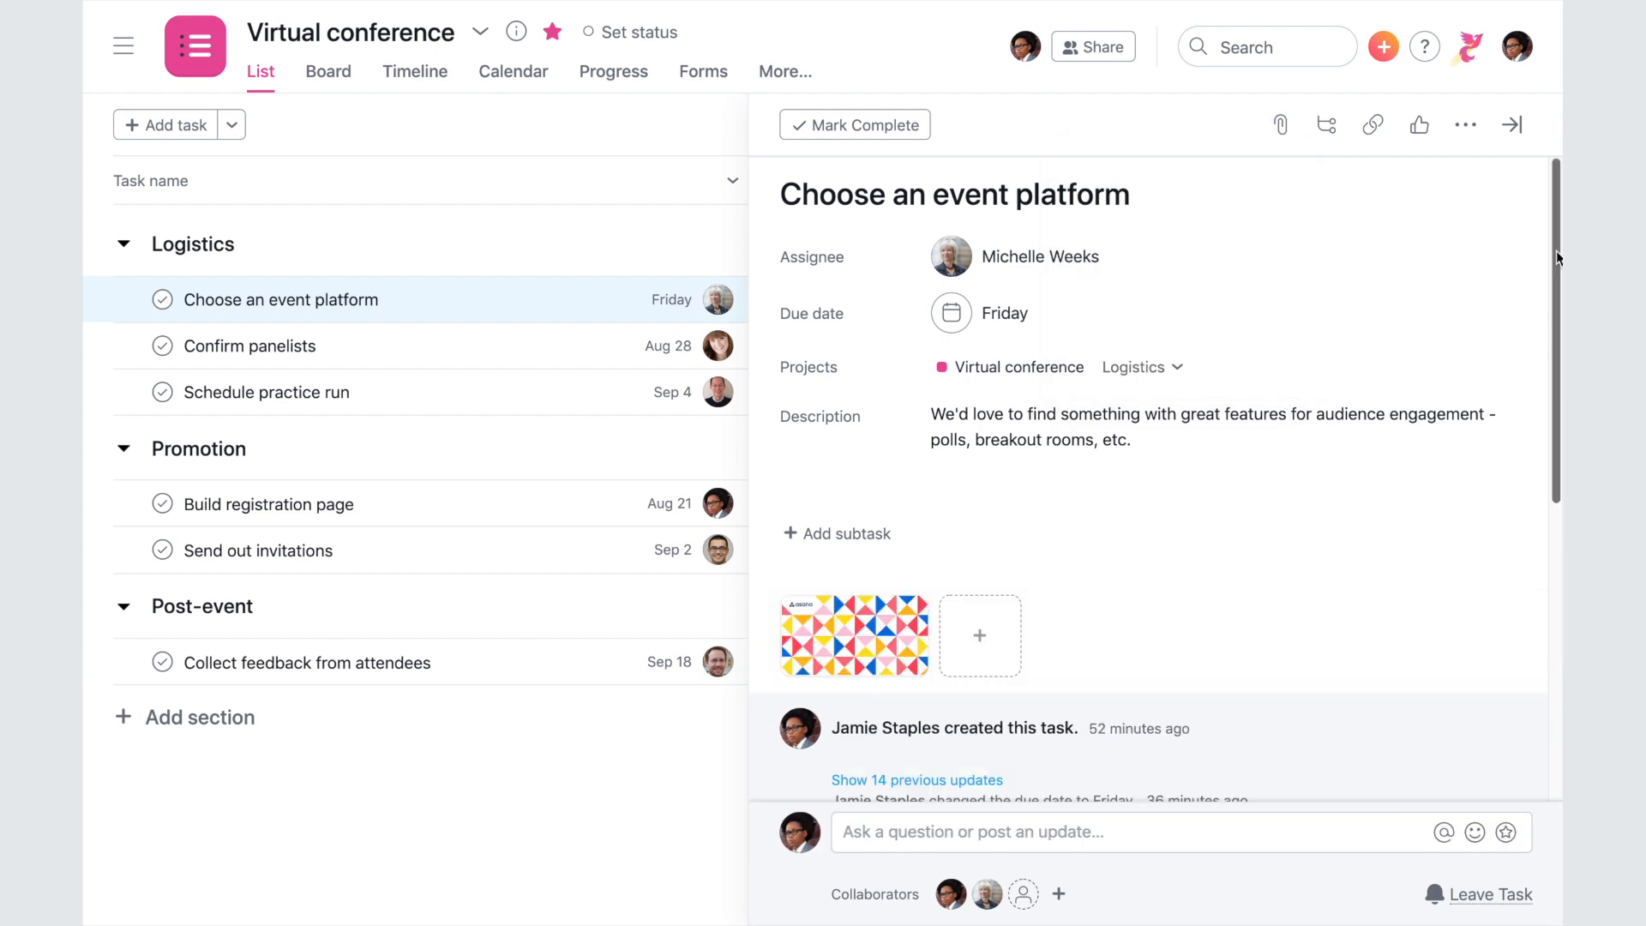
drag(1558, 258, 1558, 556)
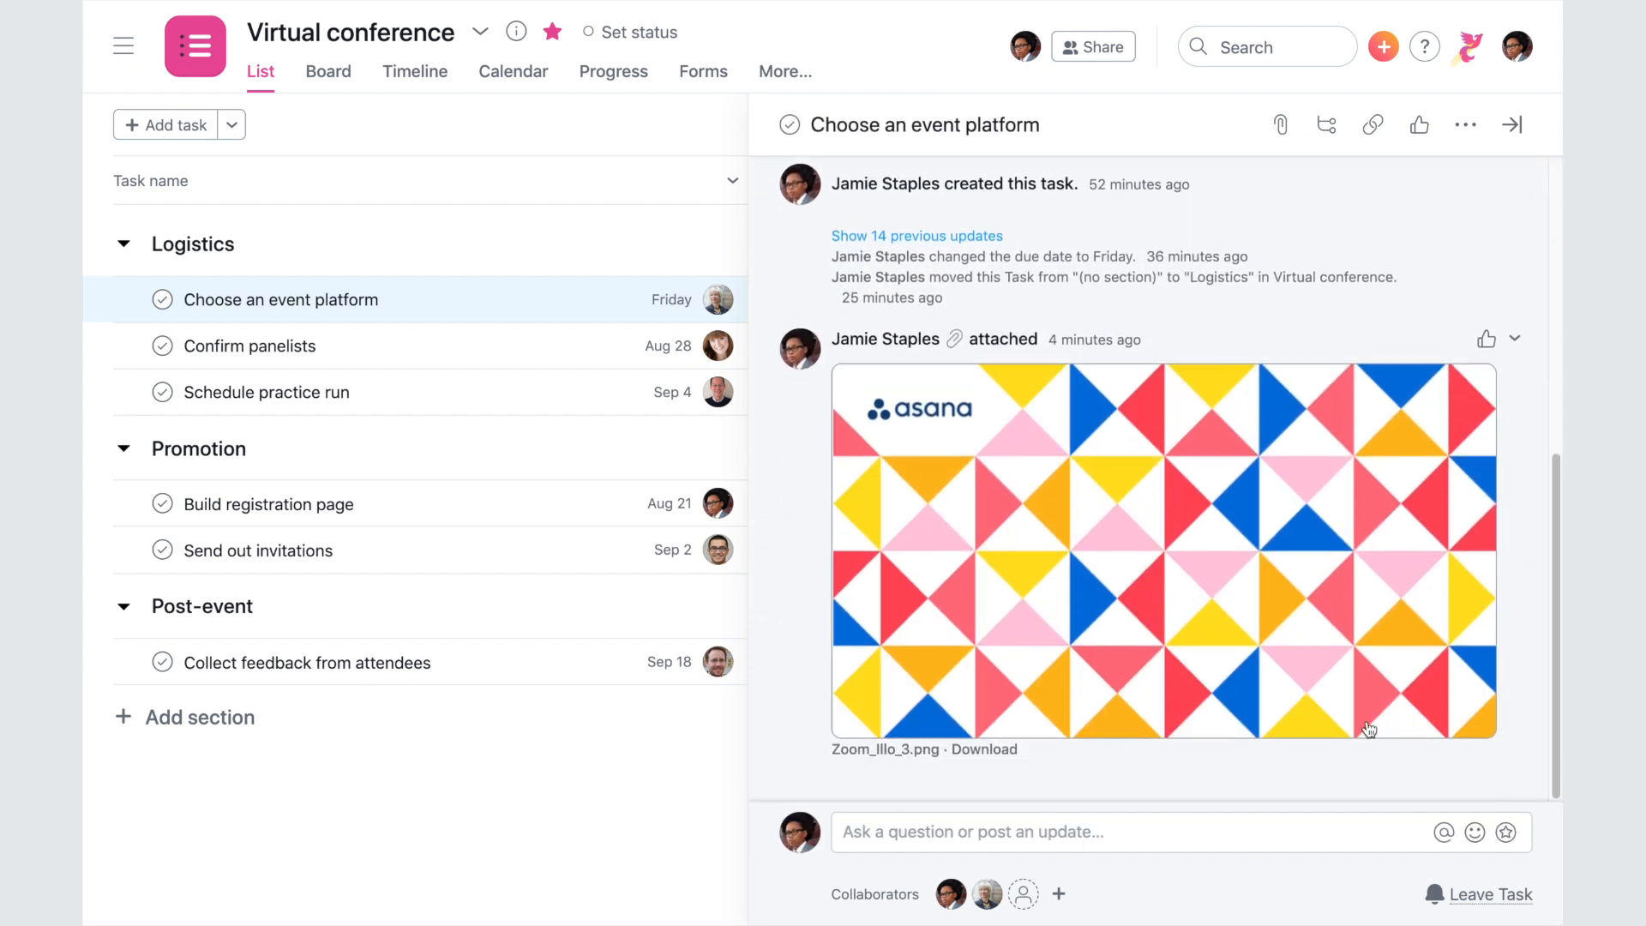
- Comment 'Let's create some fun virtual backgrounds!' mentioning the teammate and asking if they could work on it
click(1284, 828)
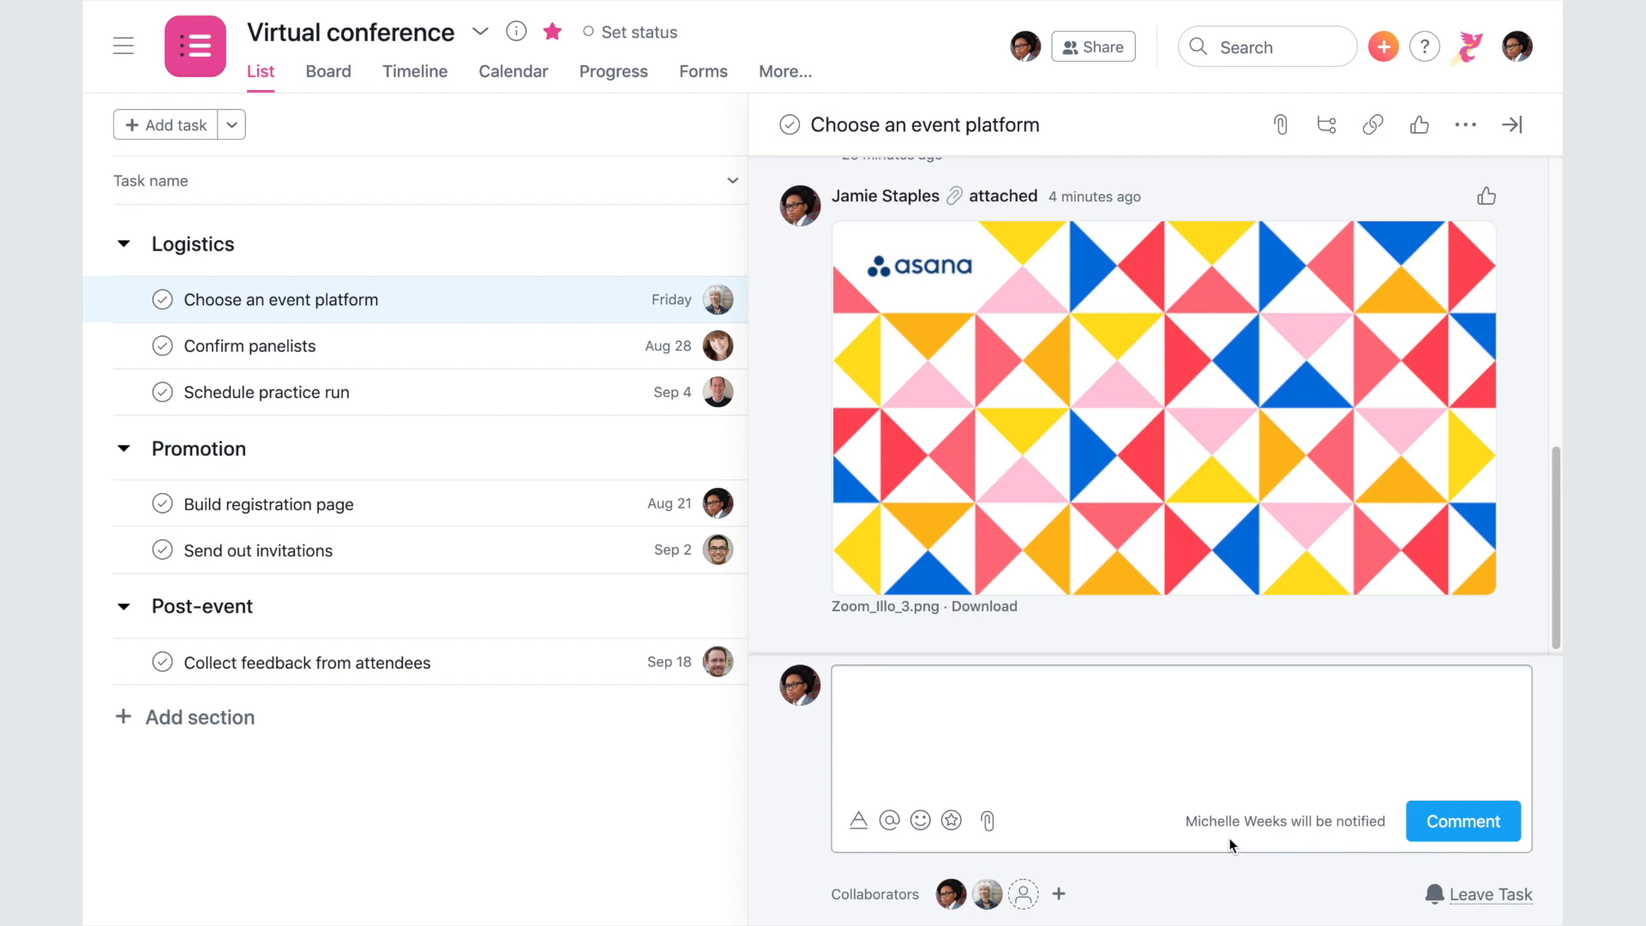
text(Let's create some fun virtual backgrounds! @chris)
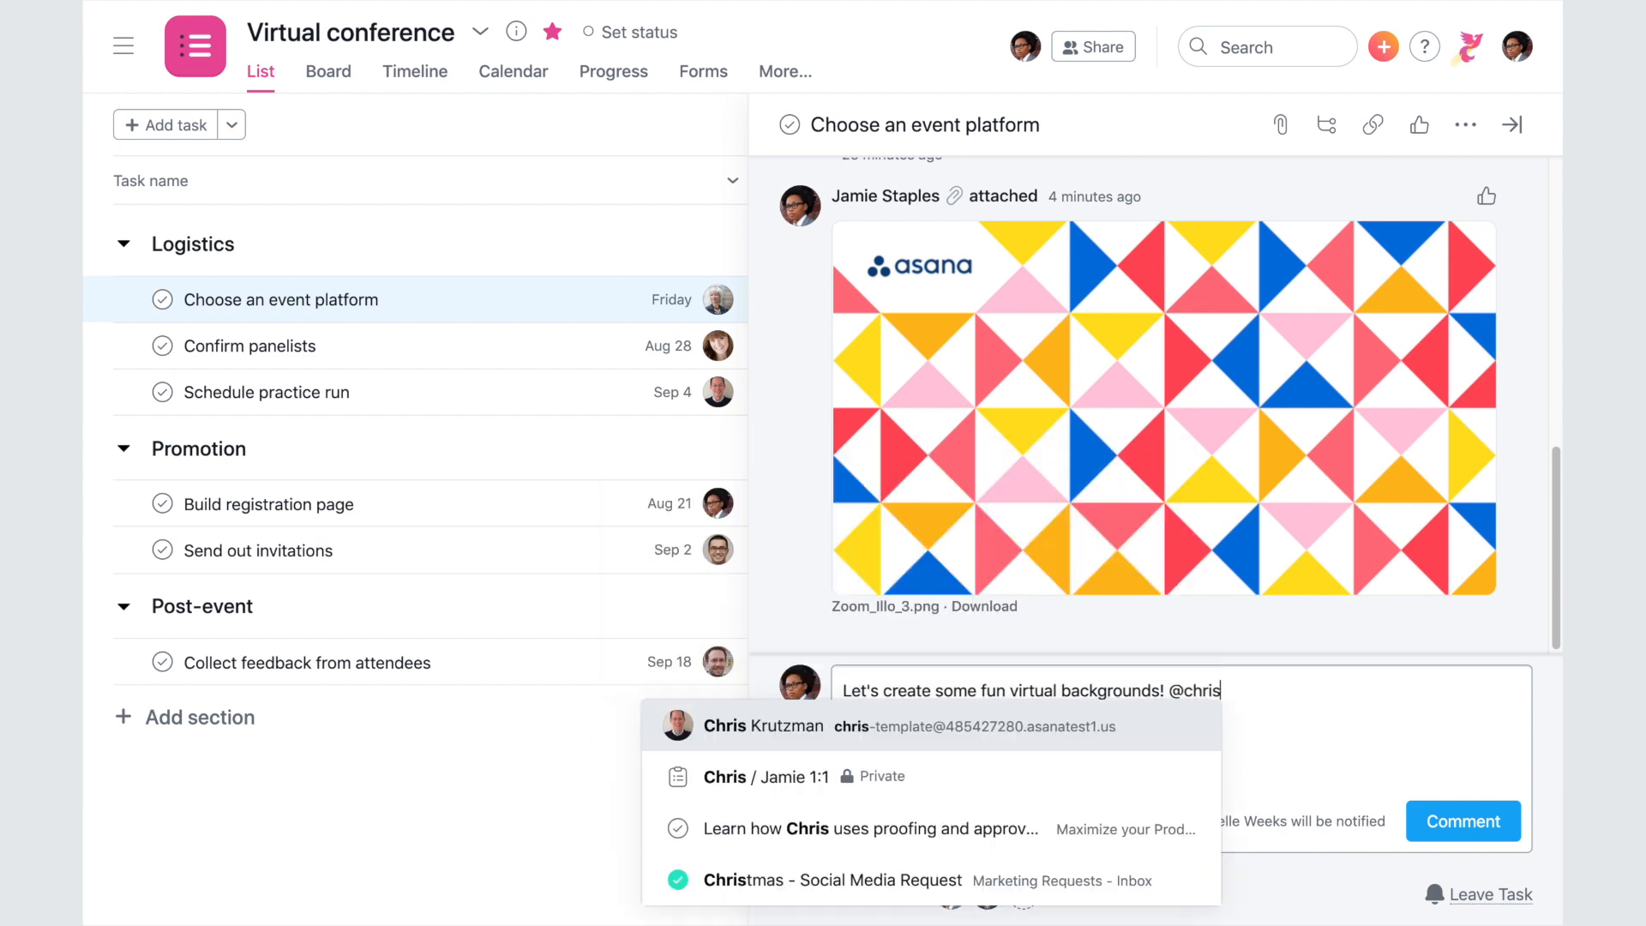
key(Return)
text(is this som)
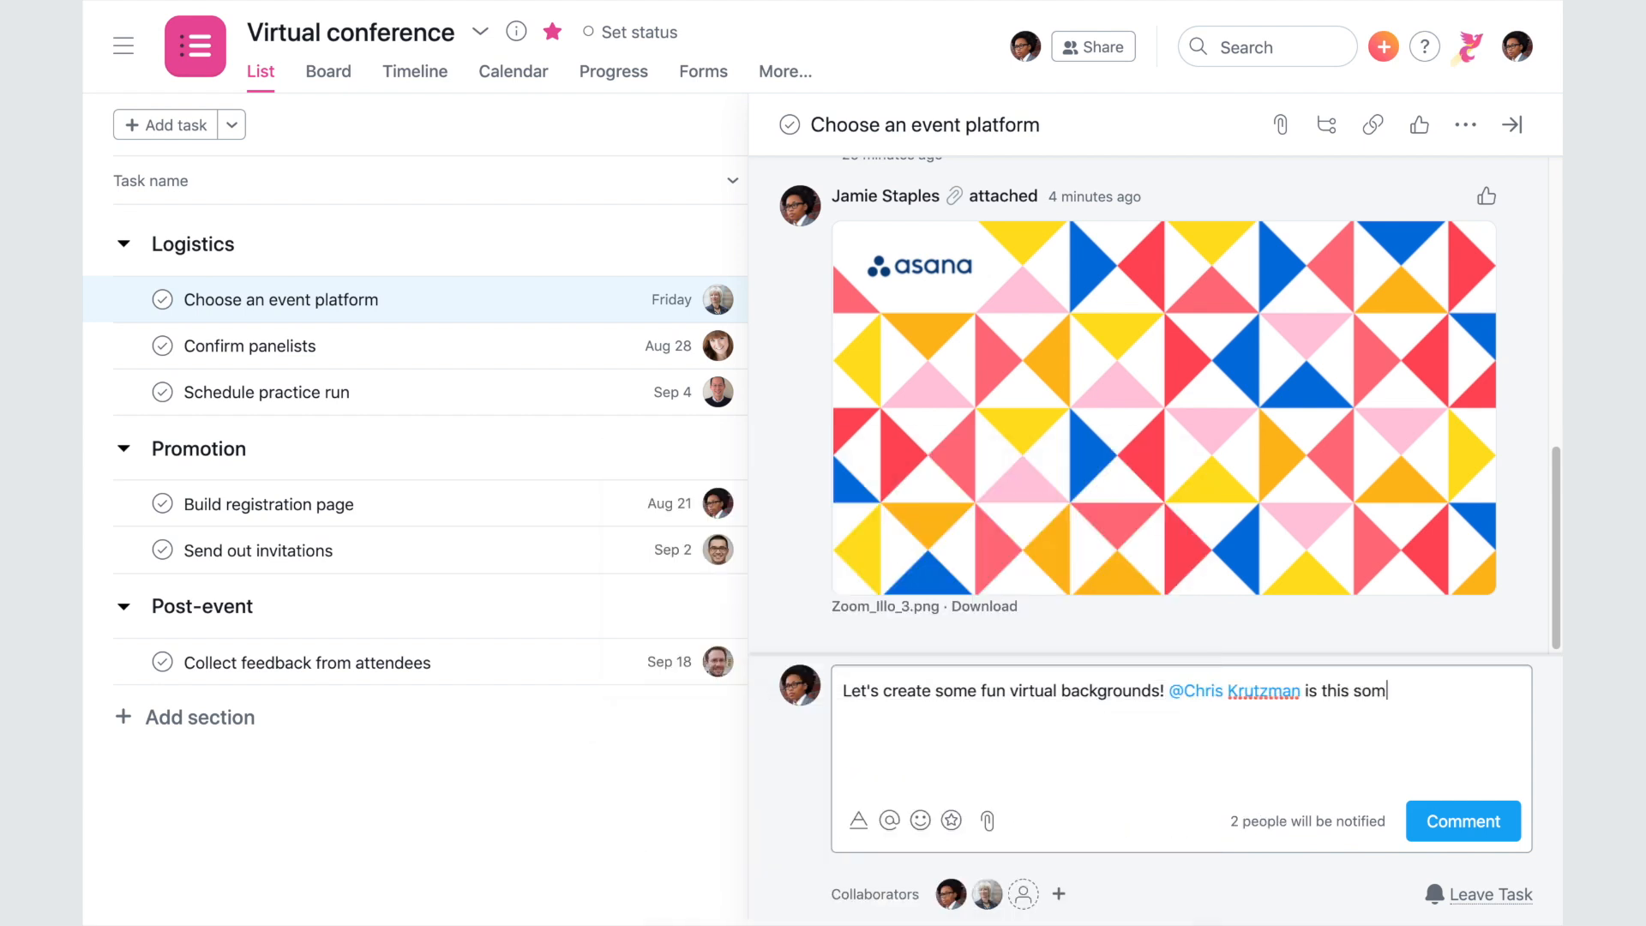
text(ething you could work on?)
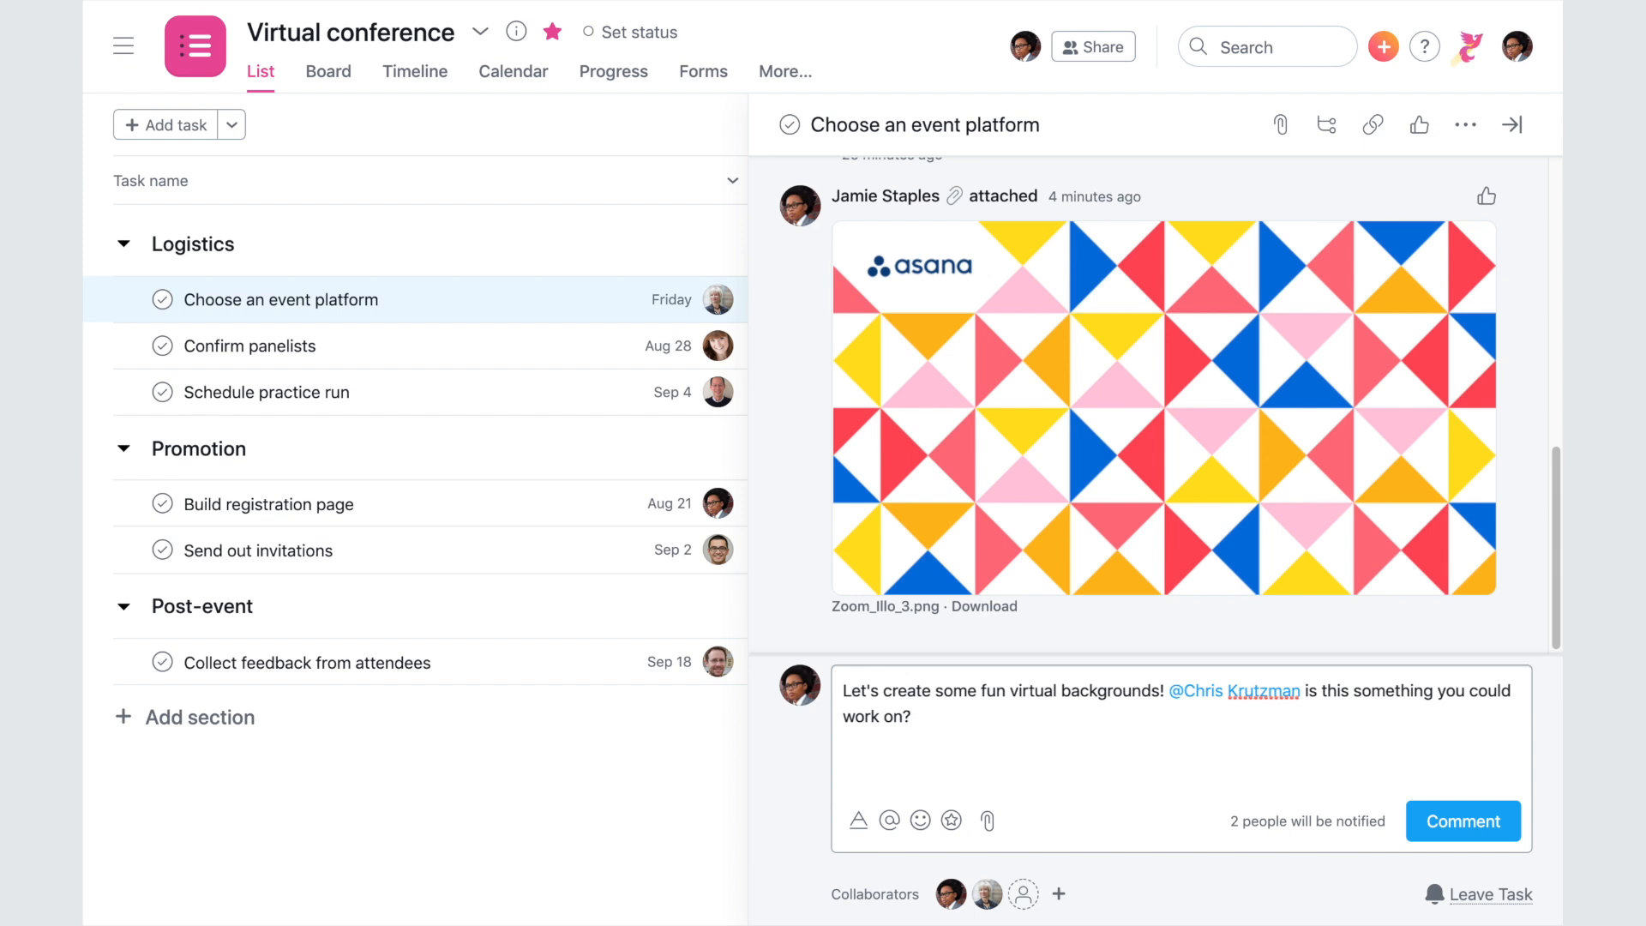
click(1463, 821)
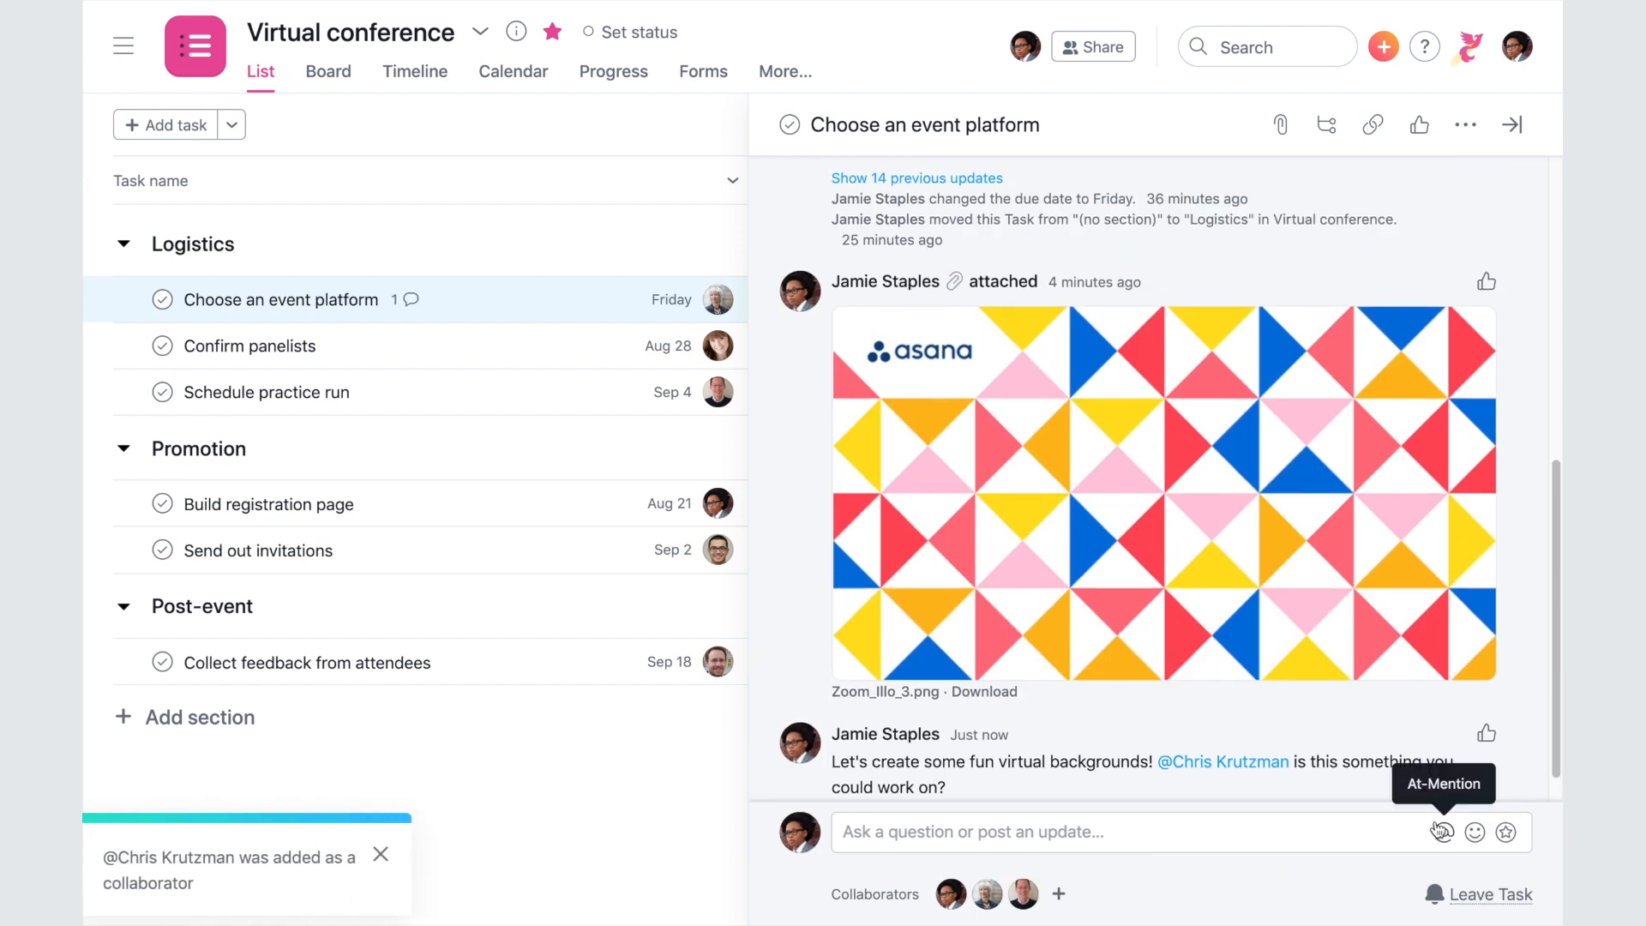
mouse_move(1022, 911)
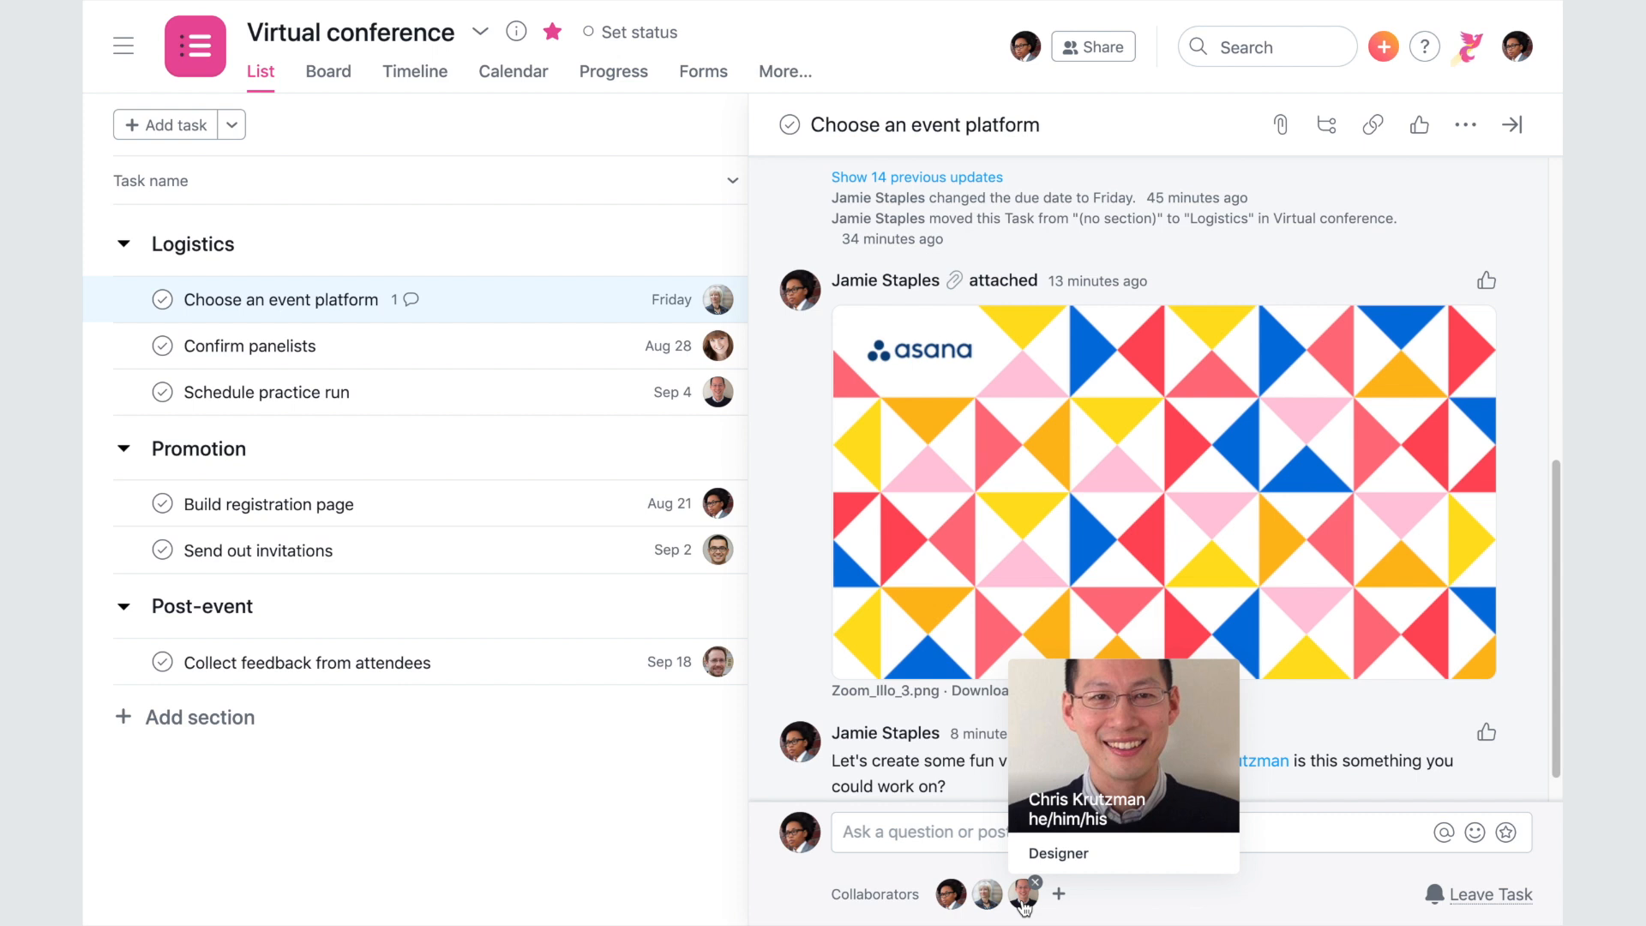
- Invite both teammates to Virtual conference with new-task notifications turned off
click(1091, 54)
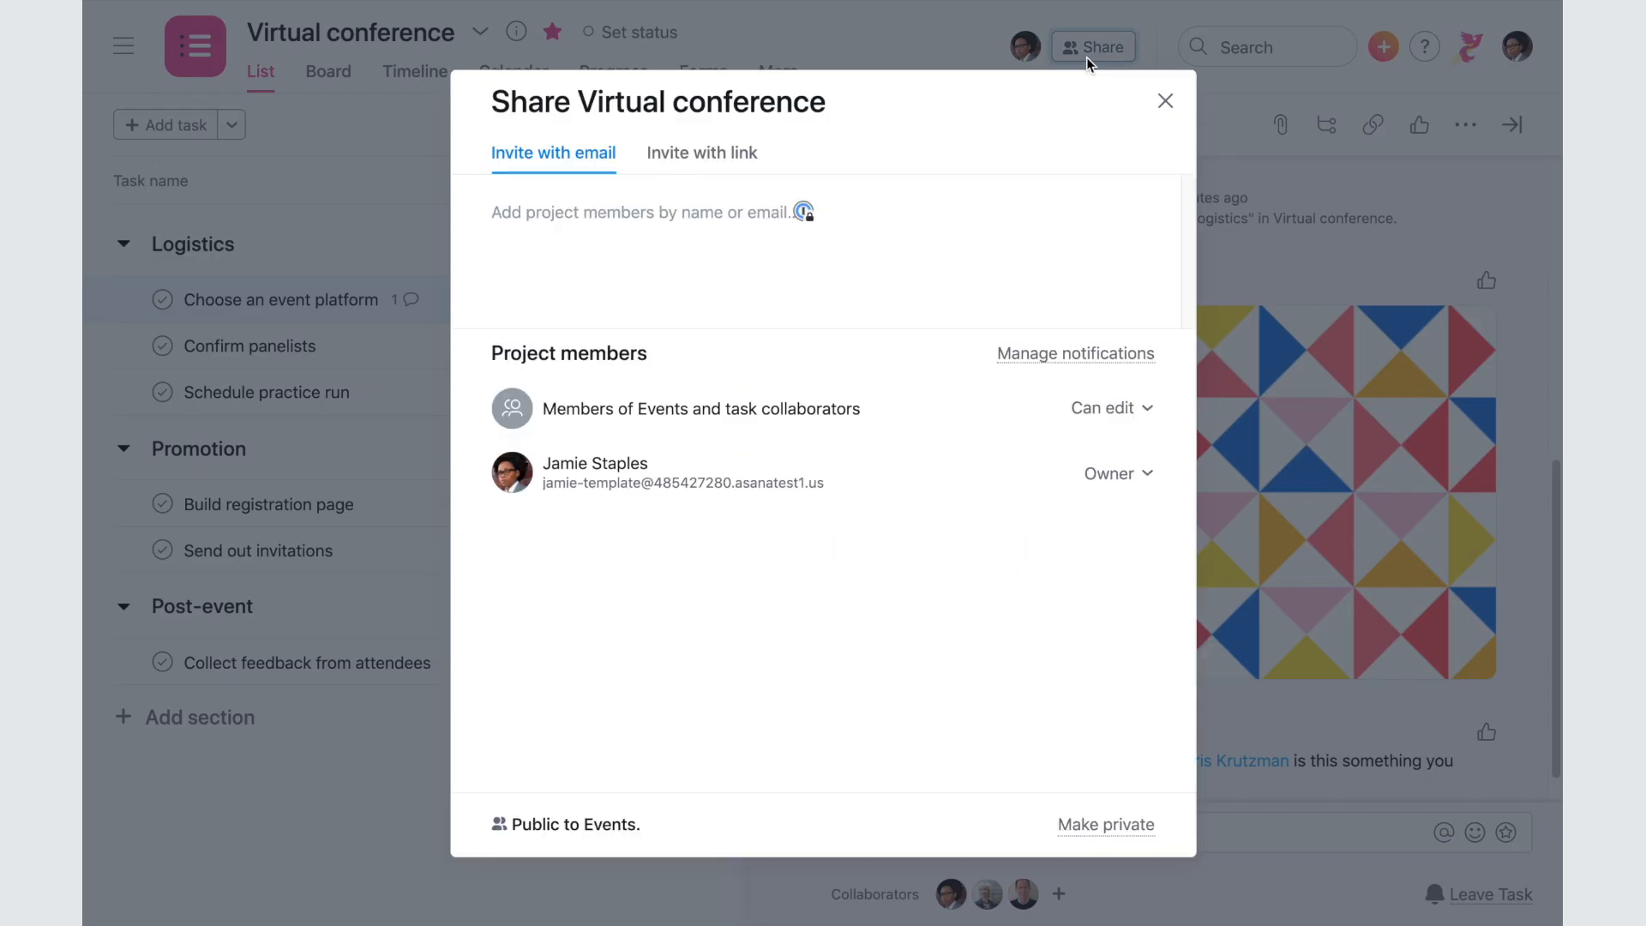
text(chris)
key(Return)
text(michelle)
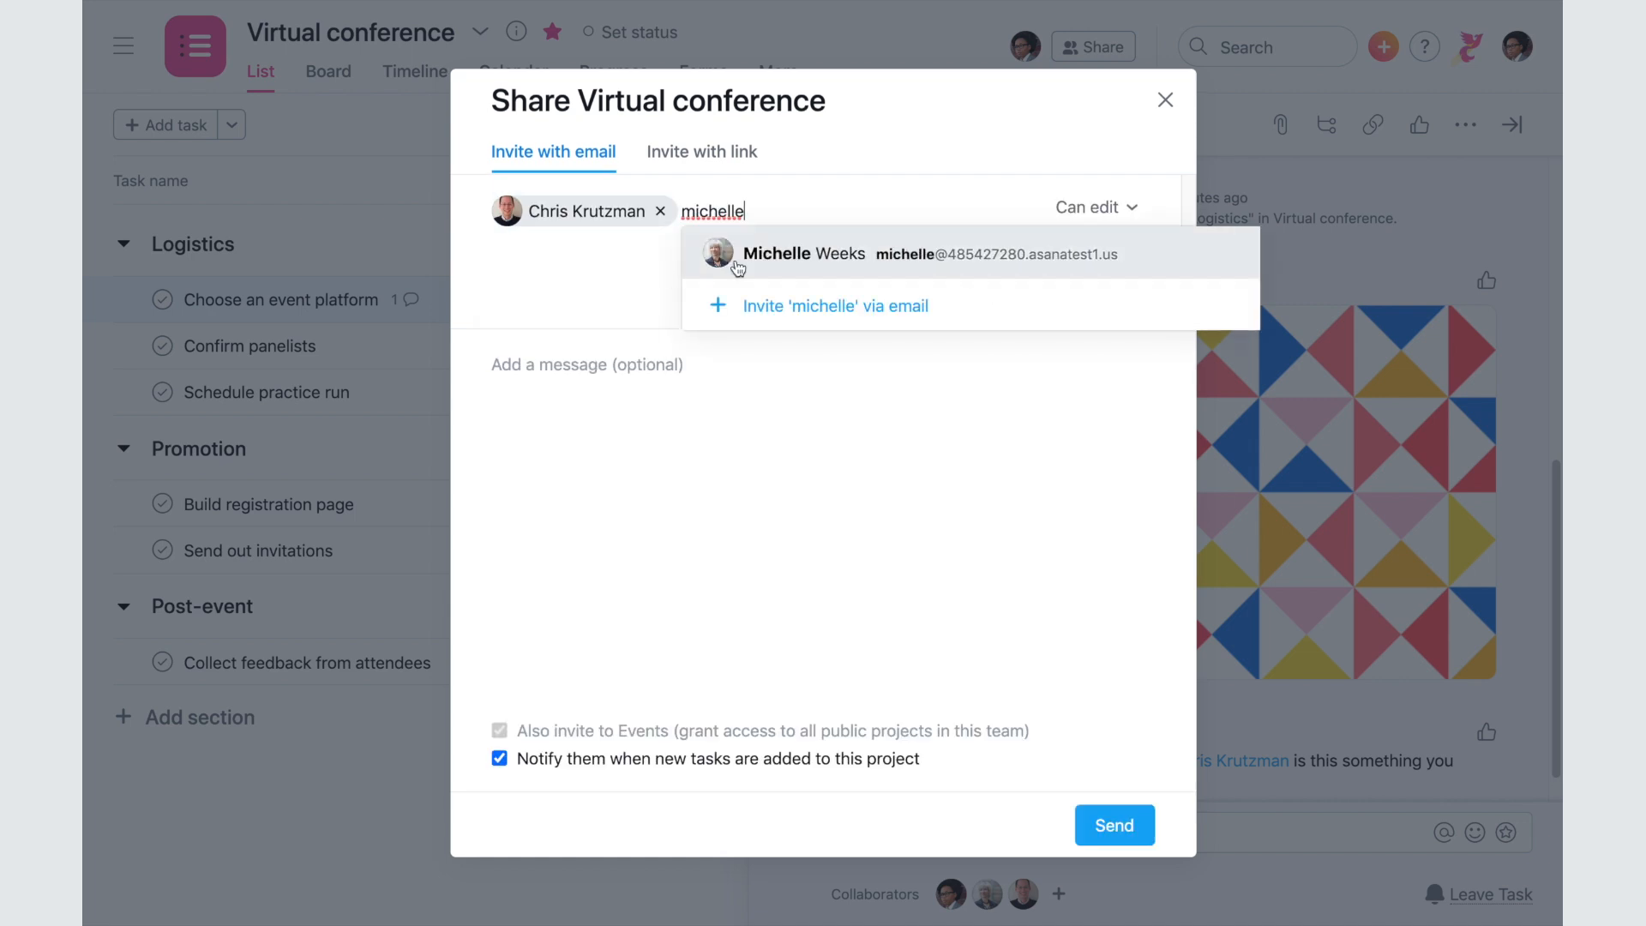
key(Return)
click(498, 760)
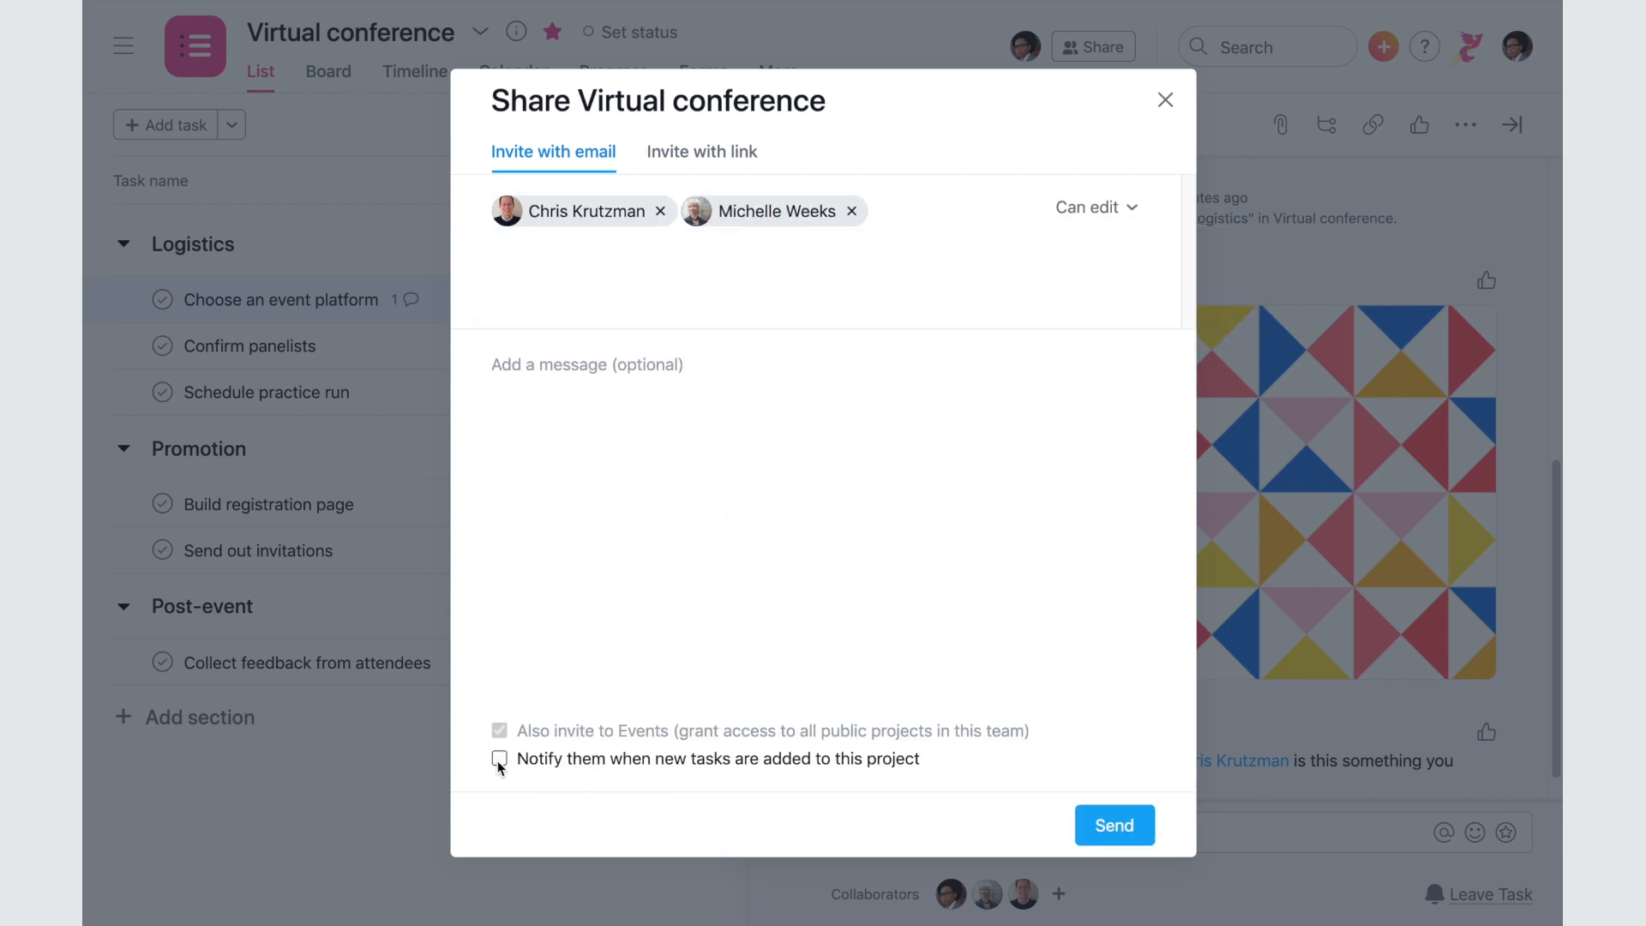
click(1094, 831)
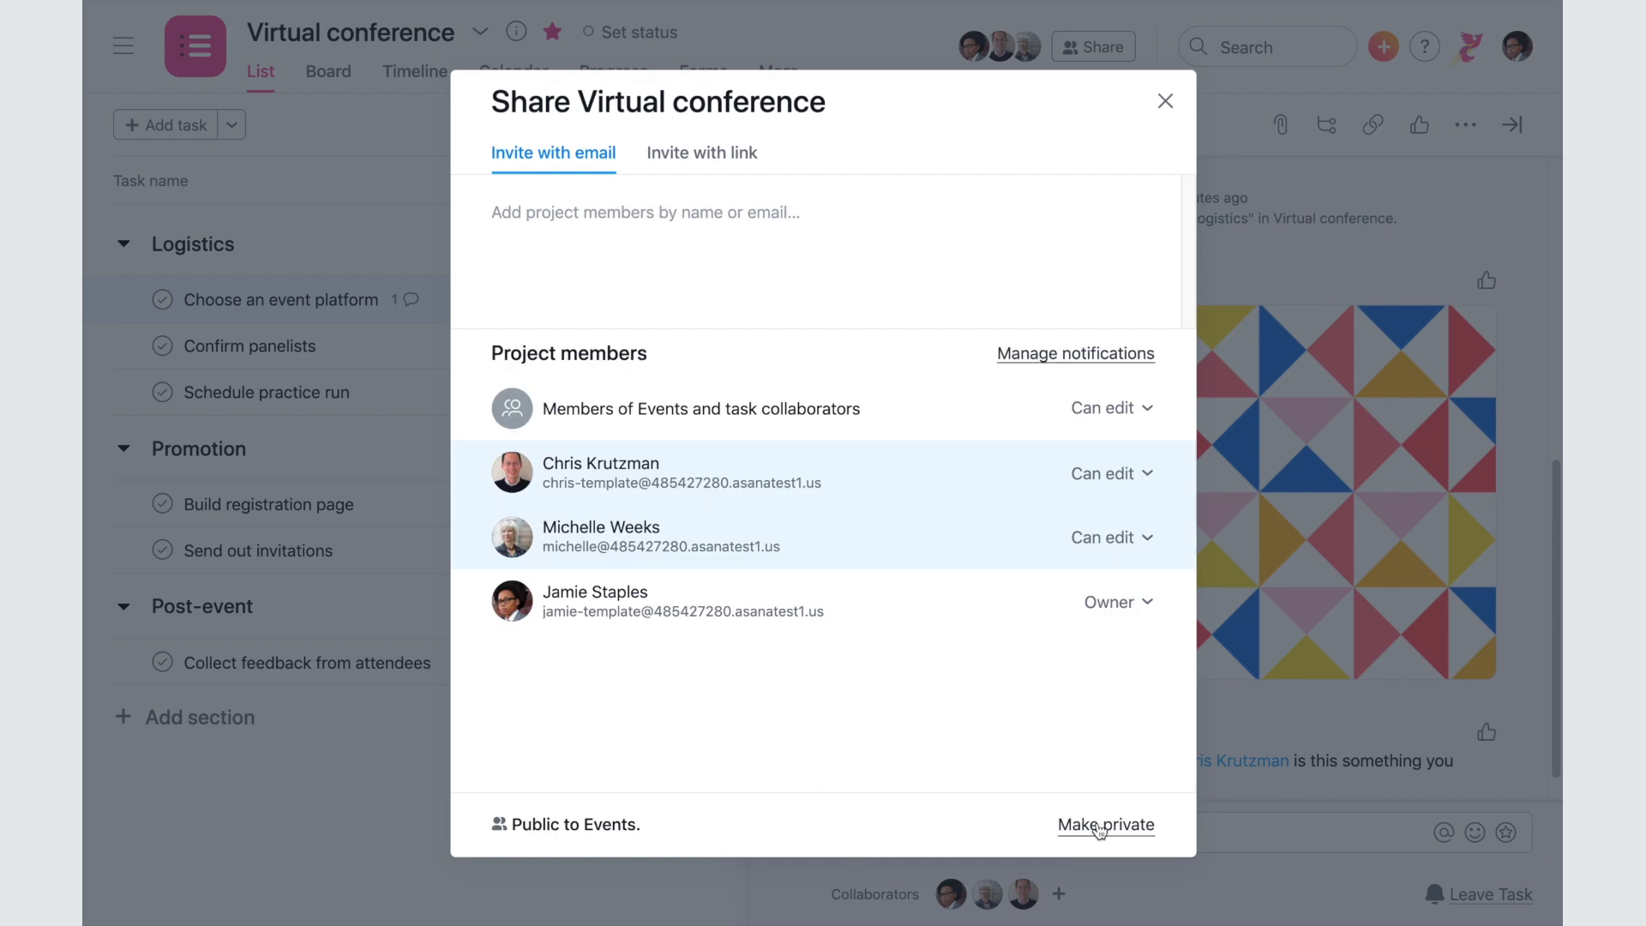
click(1133, 355)
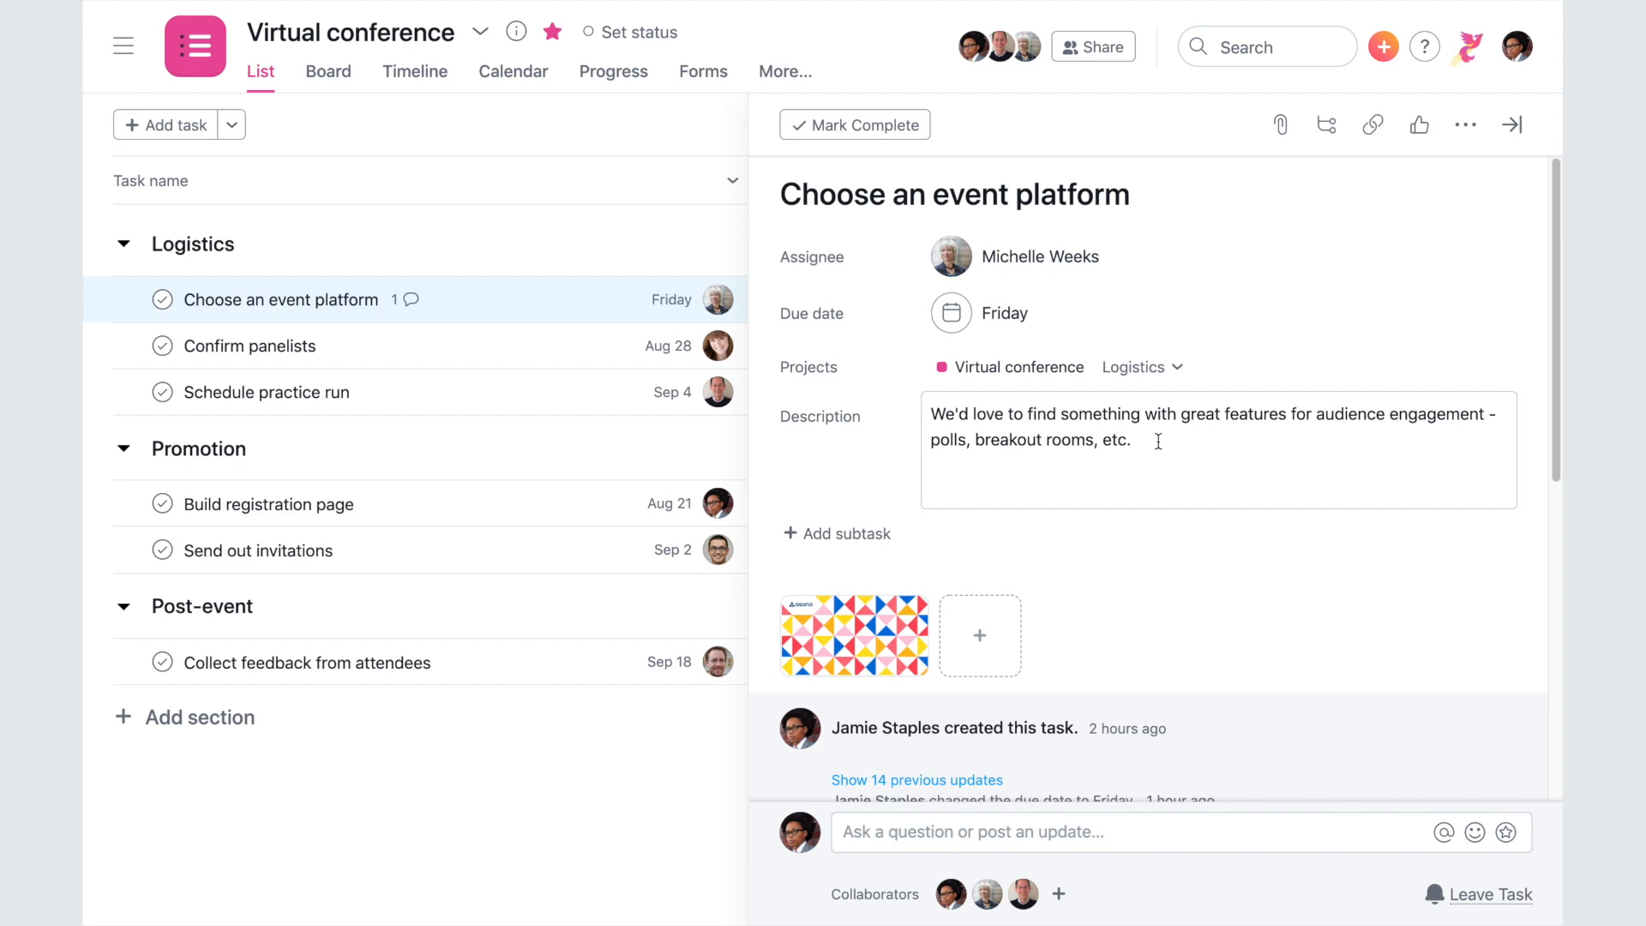
- Add subtasks Gather requirements, Research platform options and Purchase licenses, then close the details pane
click(883, 535)
text(Gather requirements)
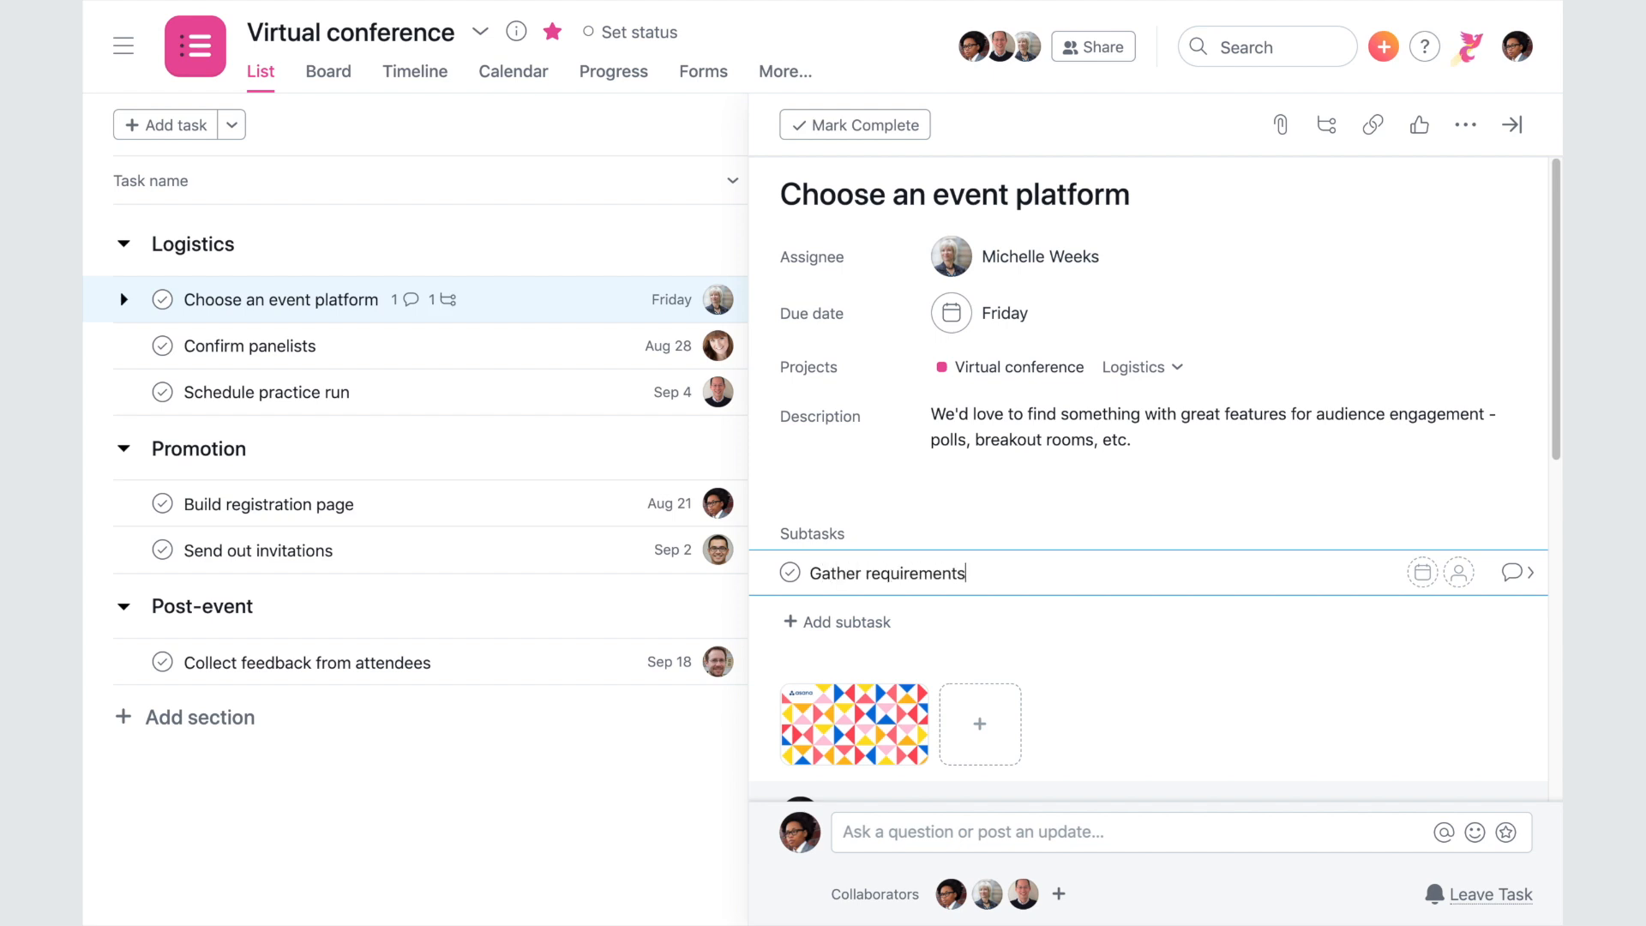
key(Return)
text(Research platform options)
key(Return)
text(Purchase licenses)
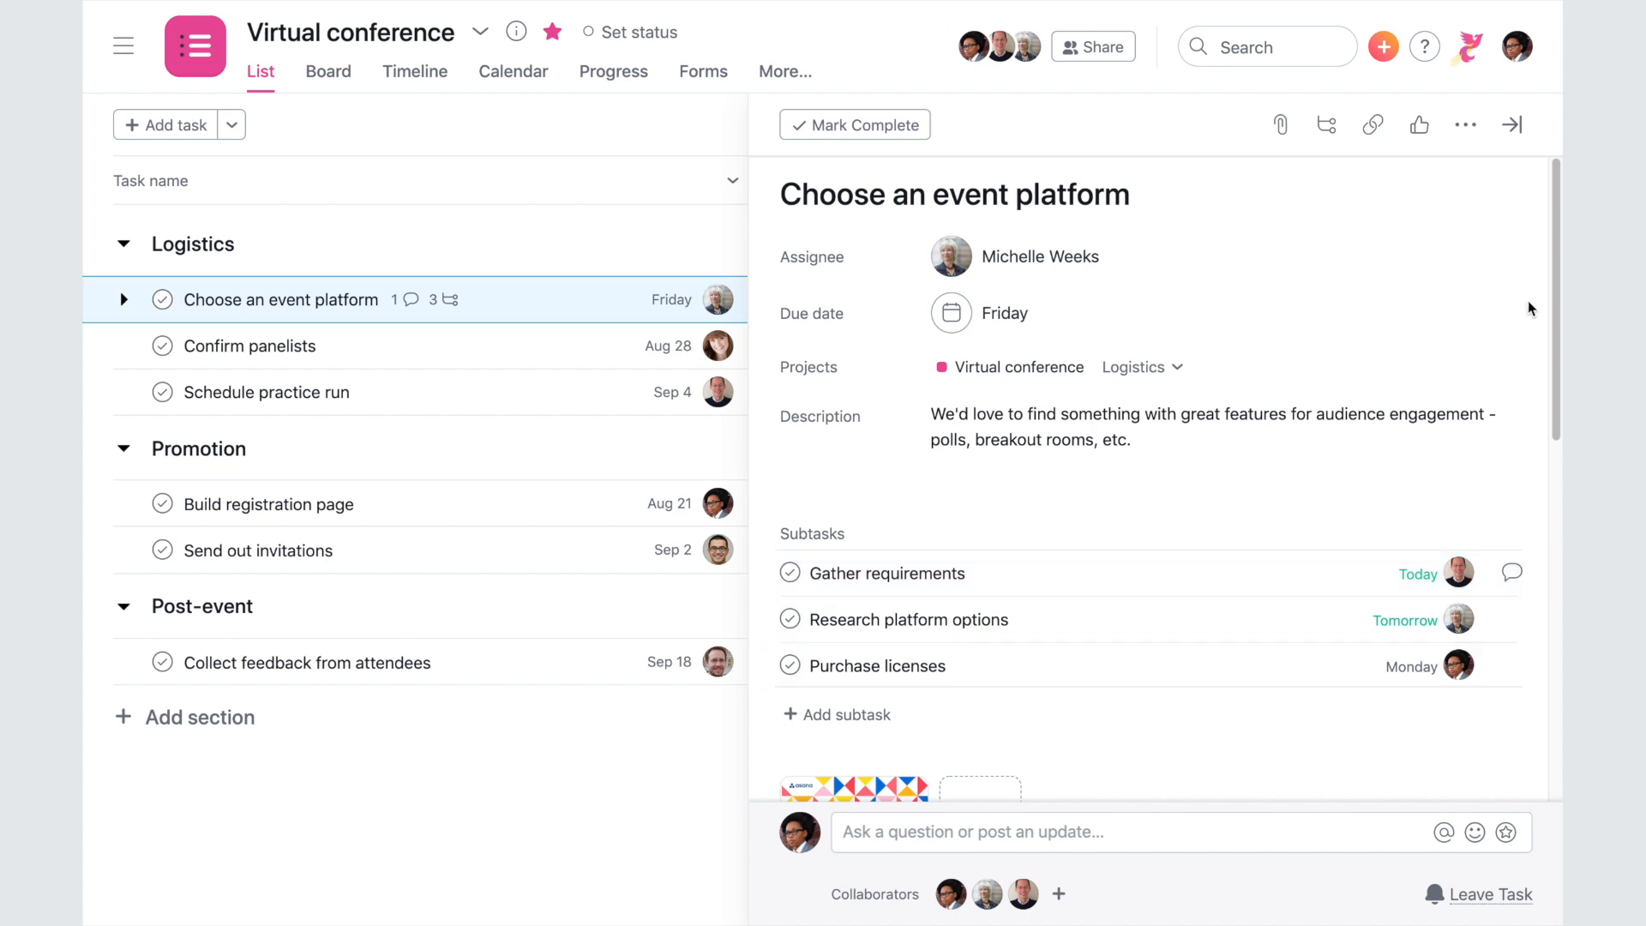
click(1511, 124)
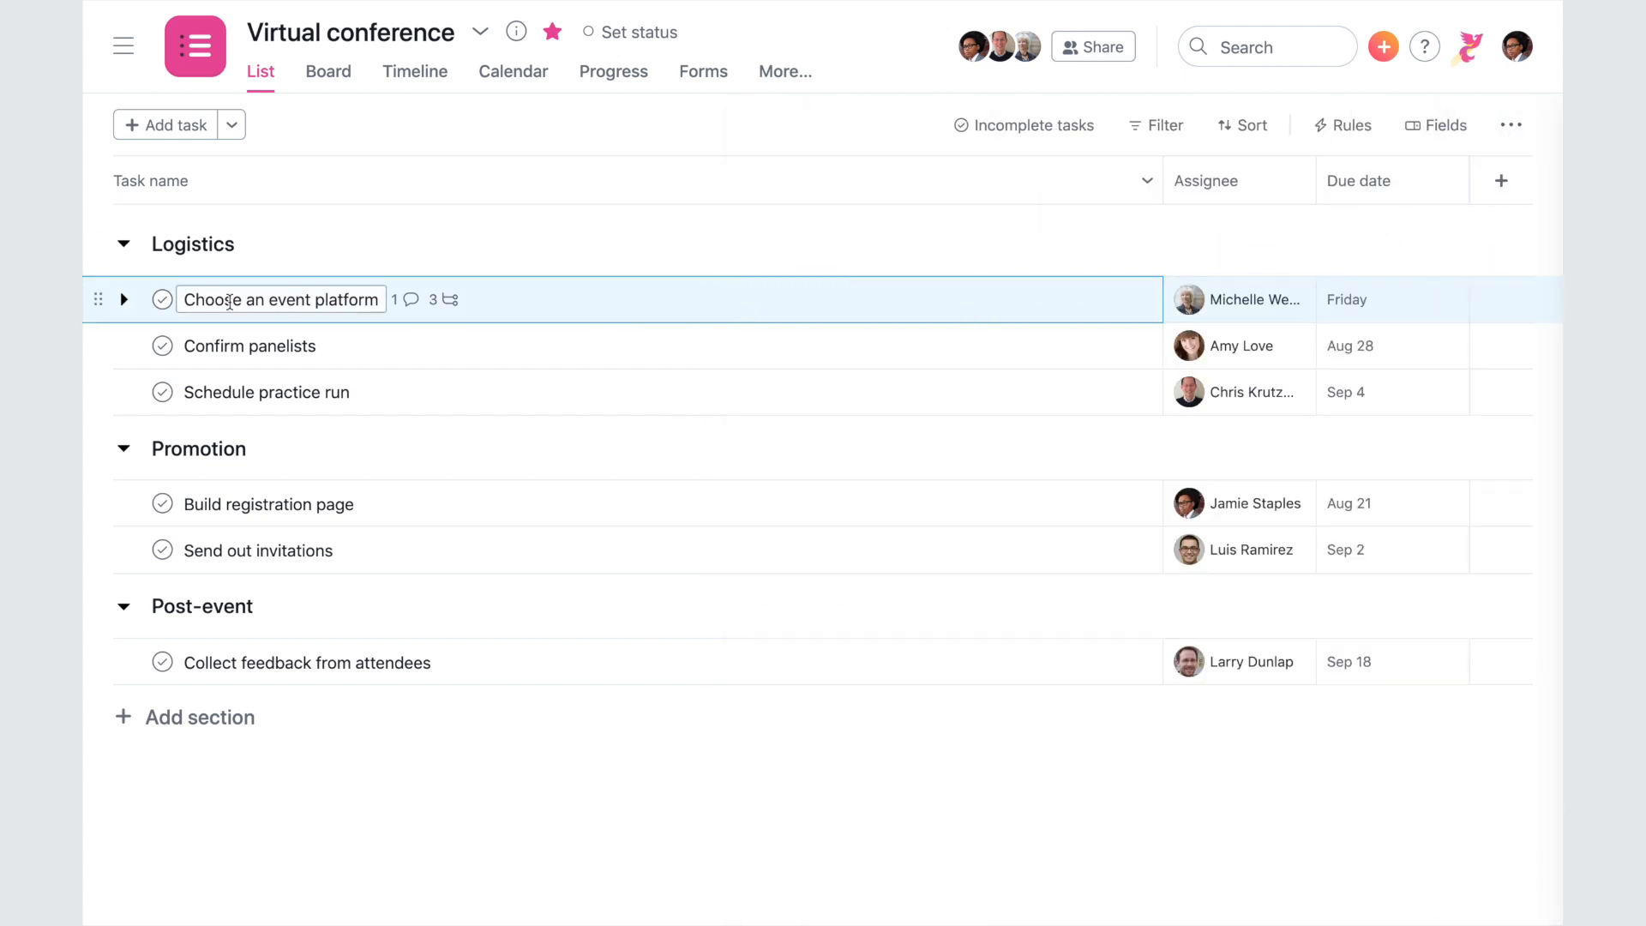
- Preview Choose an event platform's subtasks, then mark Confirm panelists complete
click(125, 302)
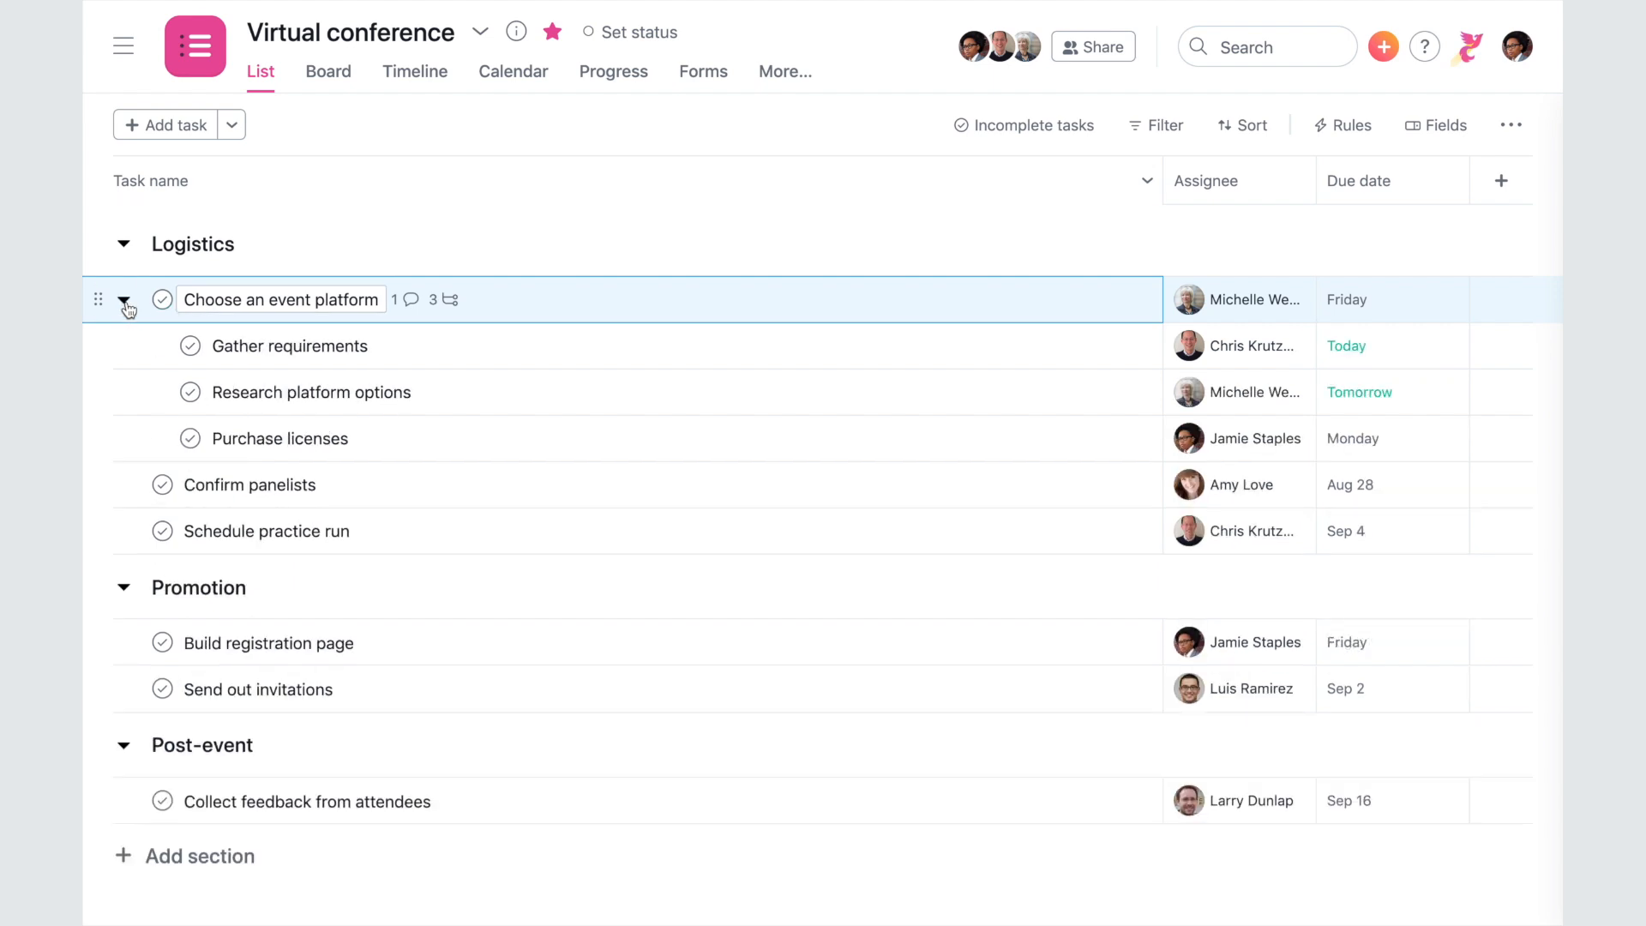
click(125, 302)
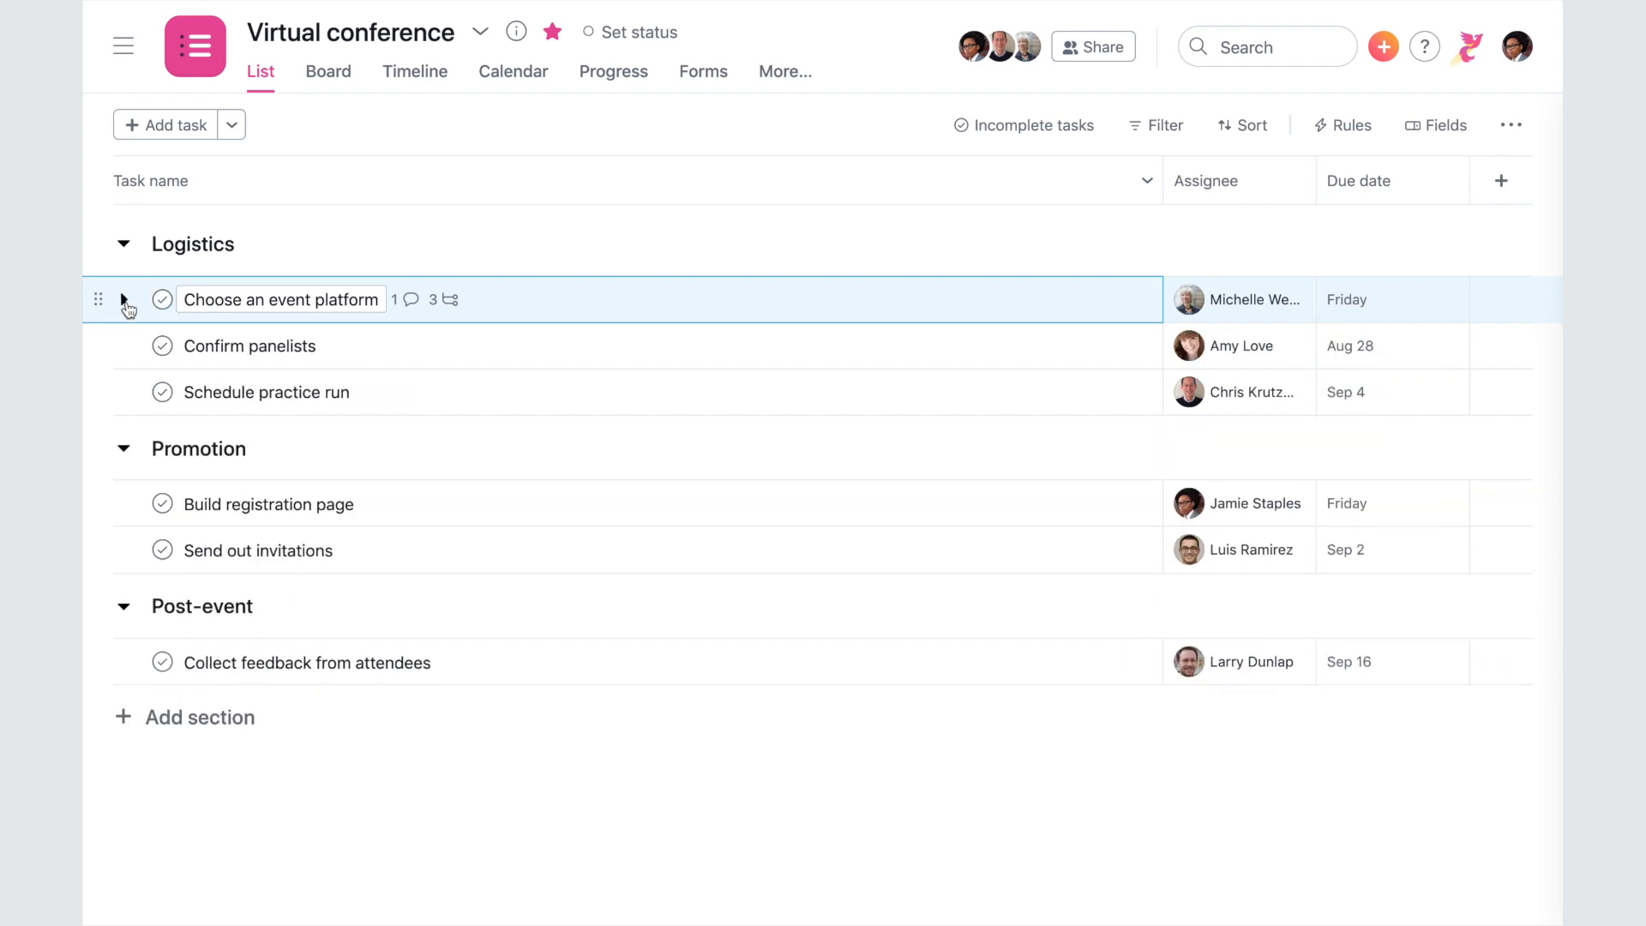
click(162, 345)
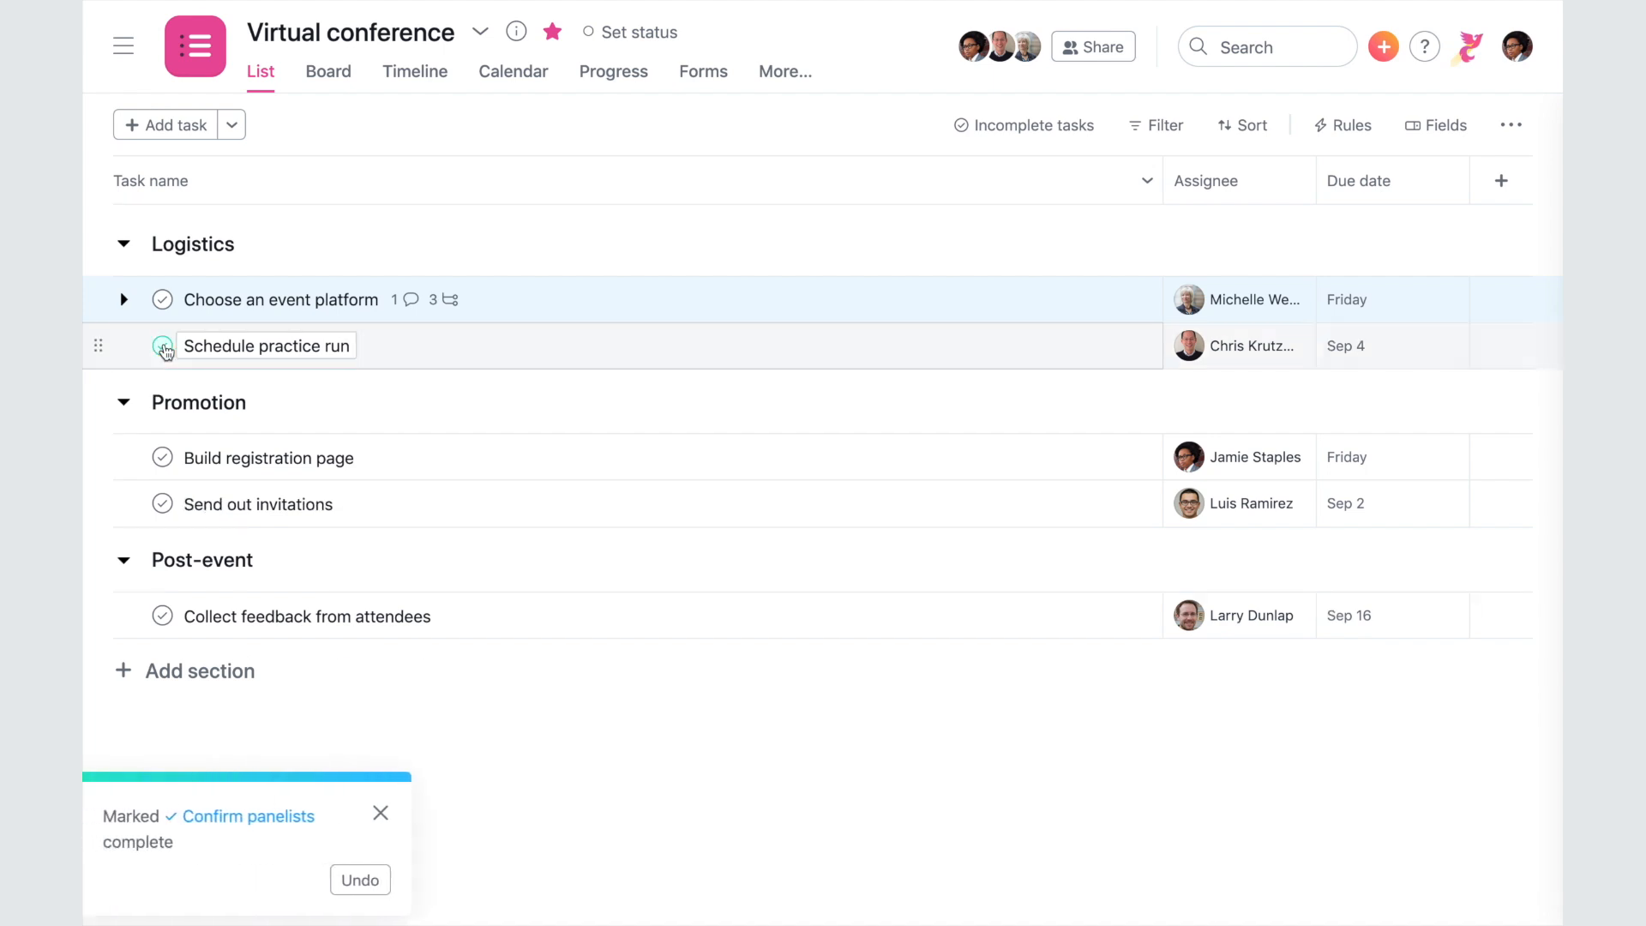
- Change the task filter from Incomplete tasks to All tasks
click(1037, 131)
mouse_move(1126, 214)
click(1119, 249)
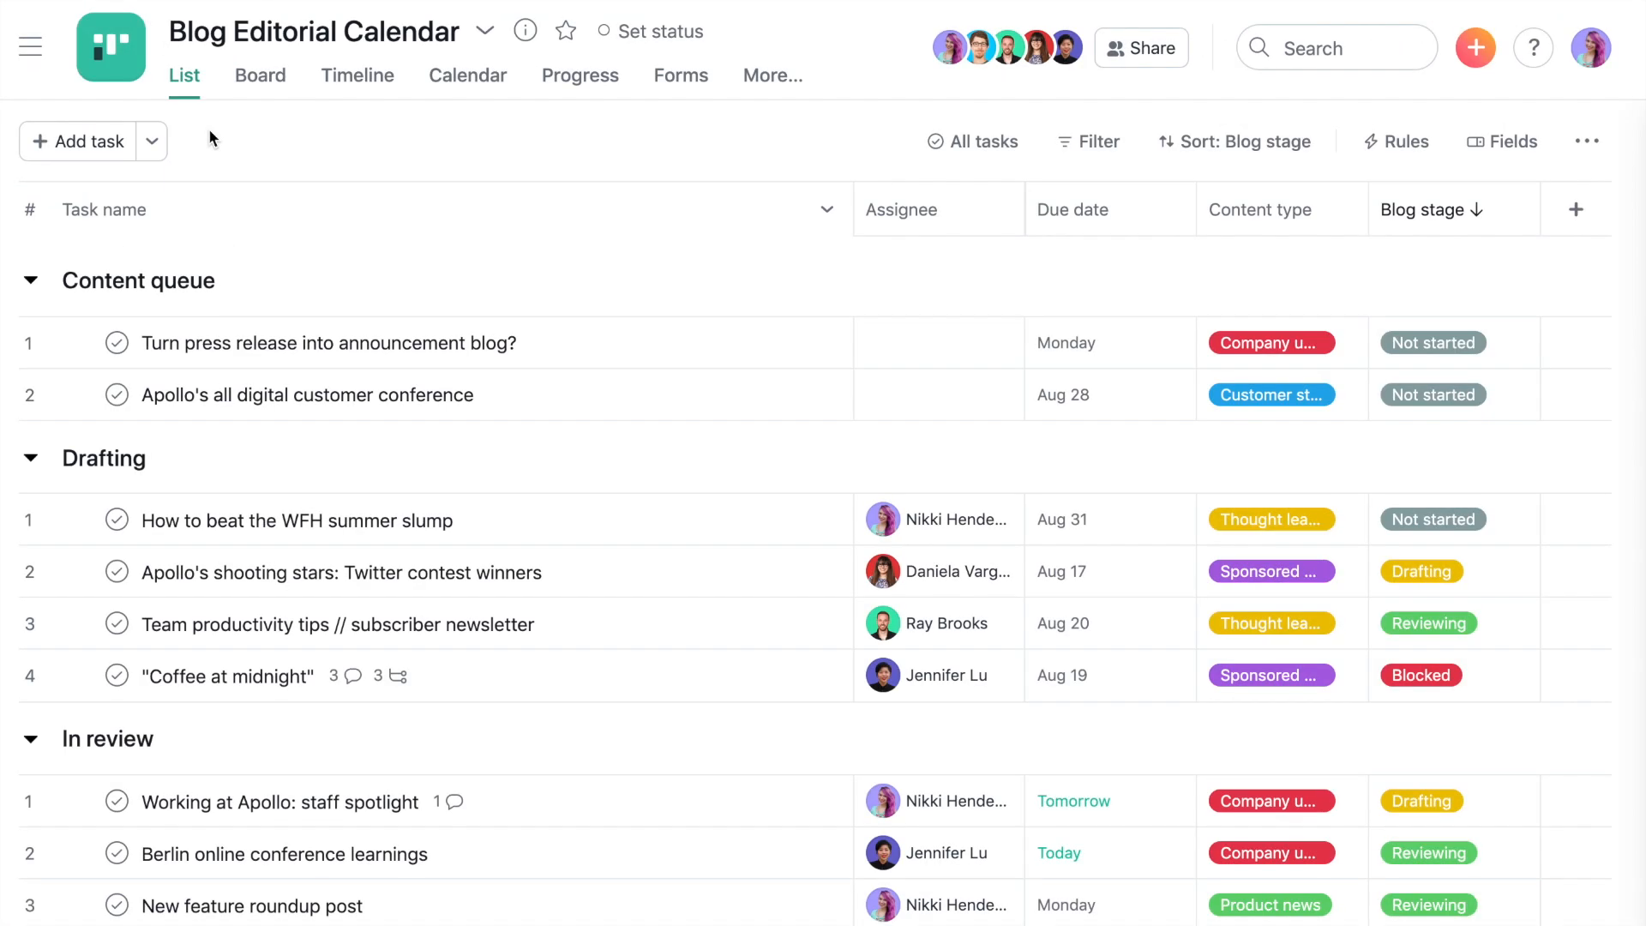
- Switch Blog Editorial Calendar through Board, Timeline and Calendar views and open its overflow menu
click(247, 101)
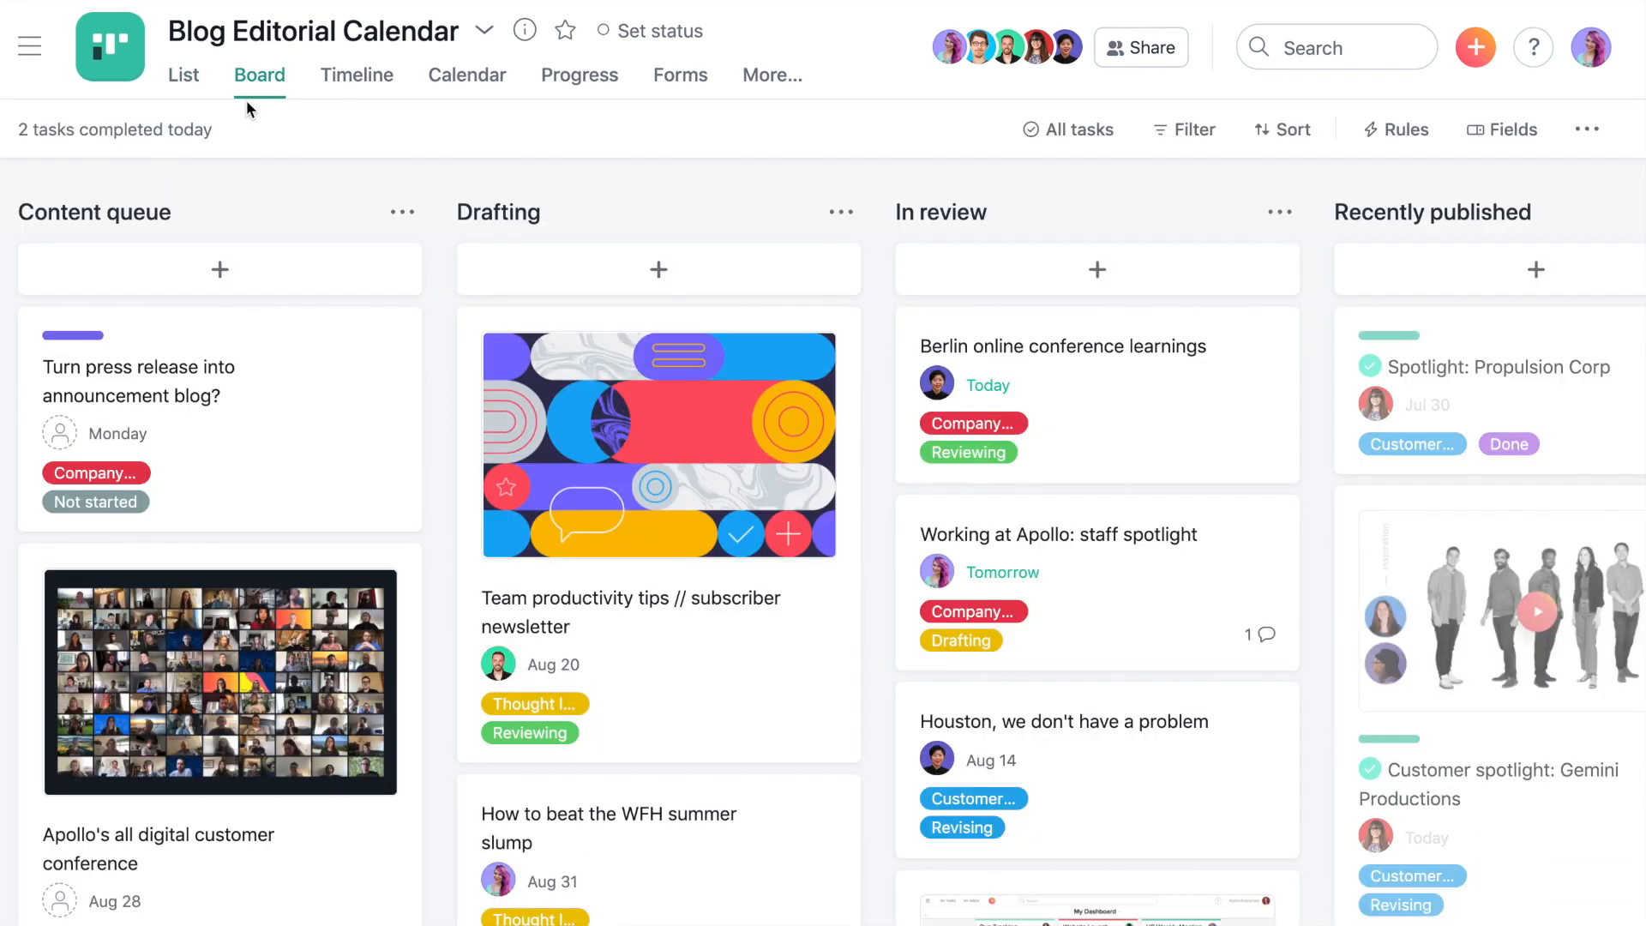
click(340, 85)
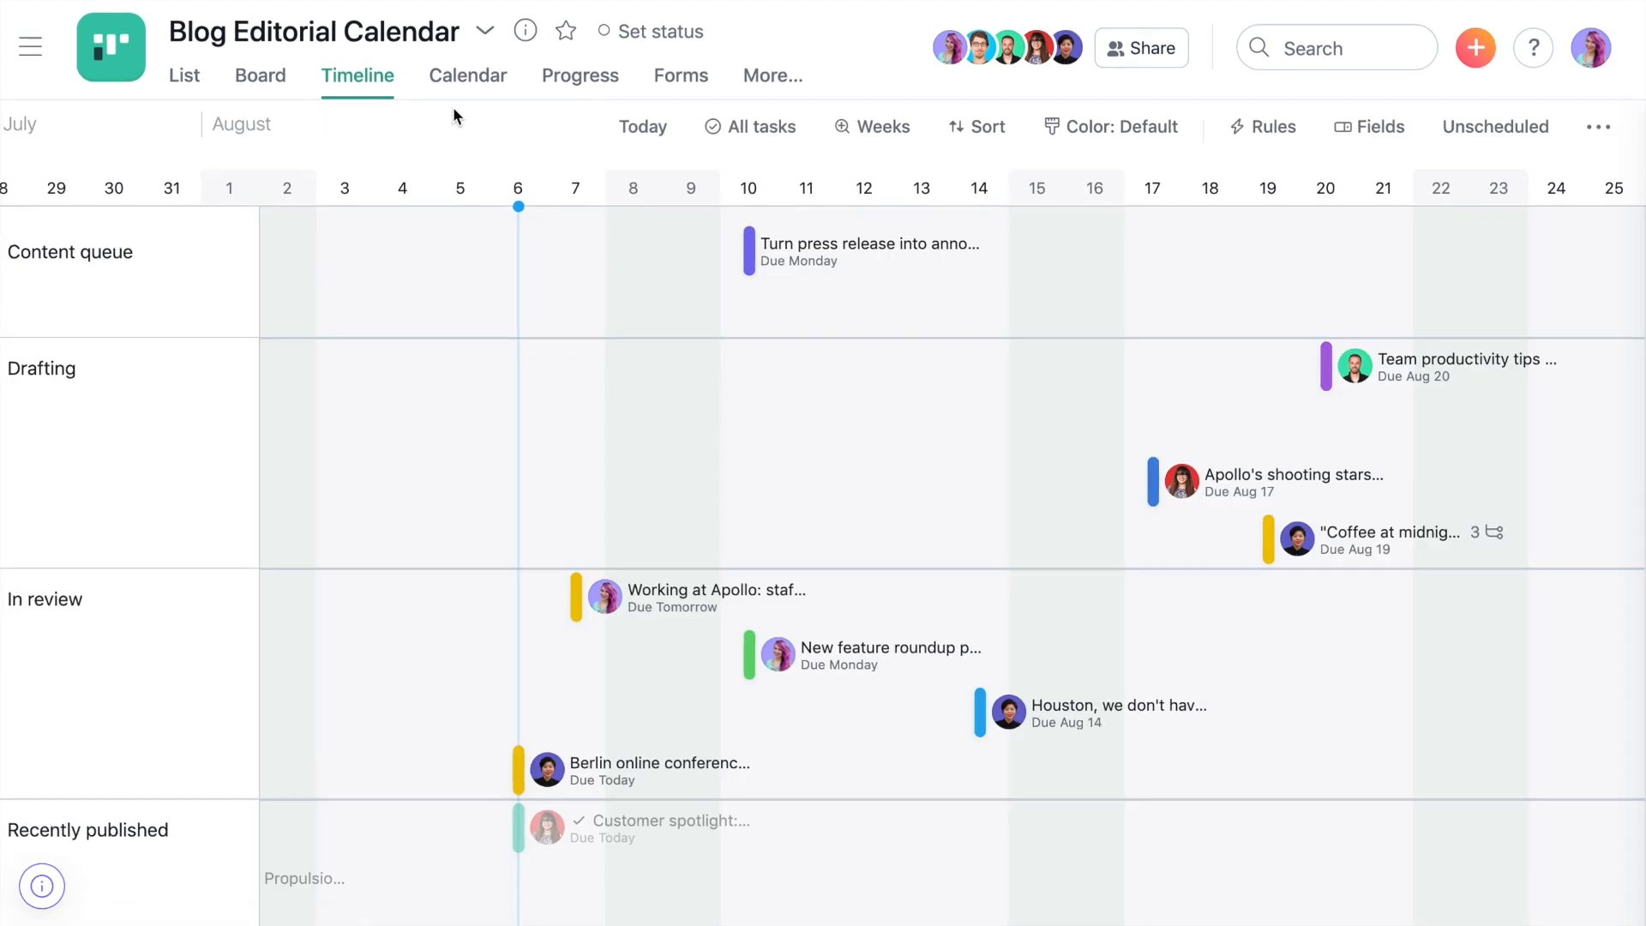
click(481, 79)
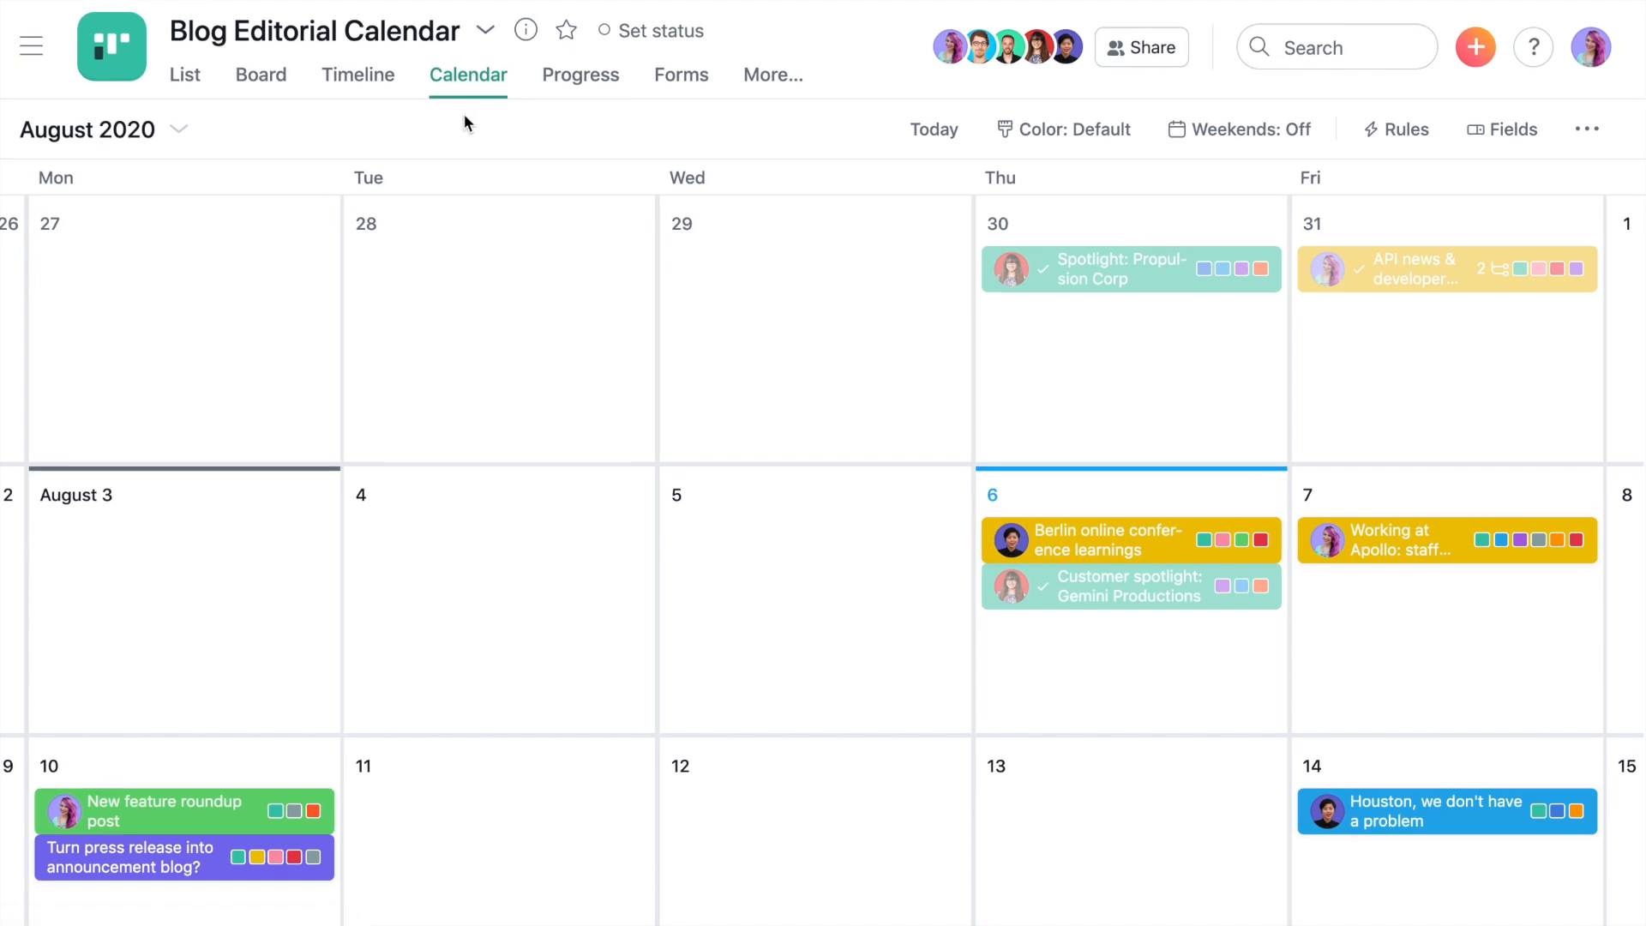
click(1586, 129)
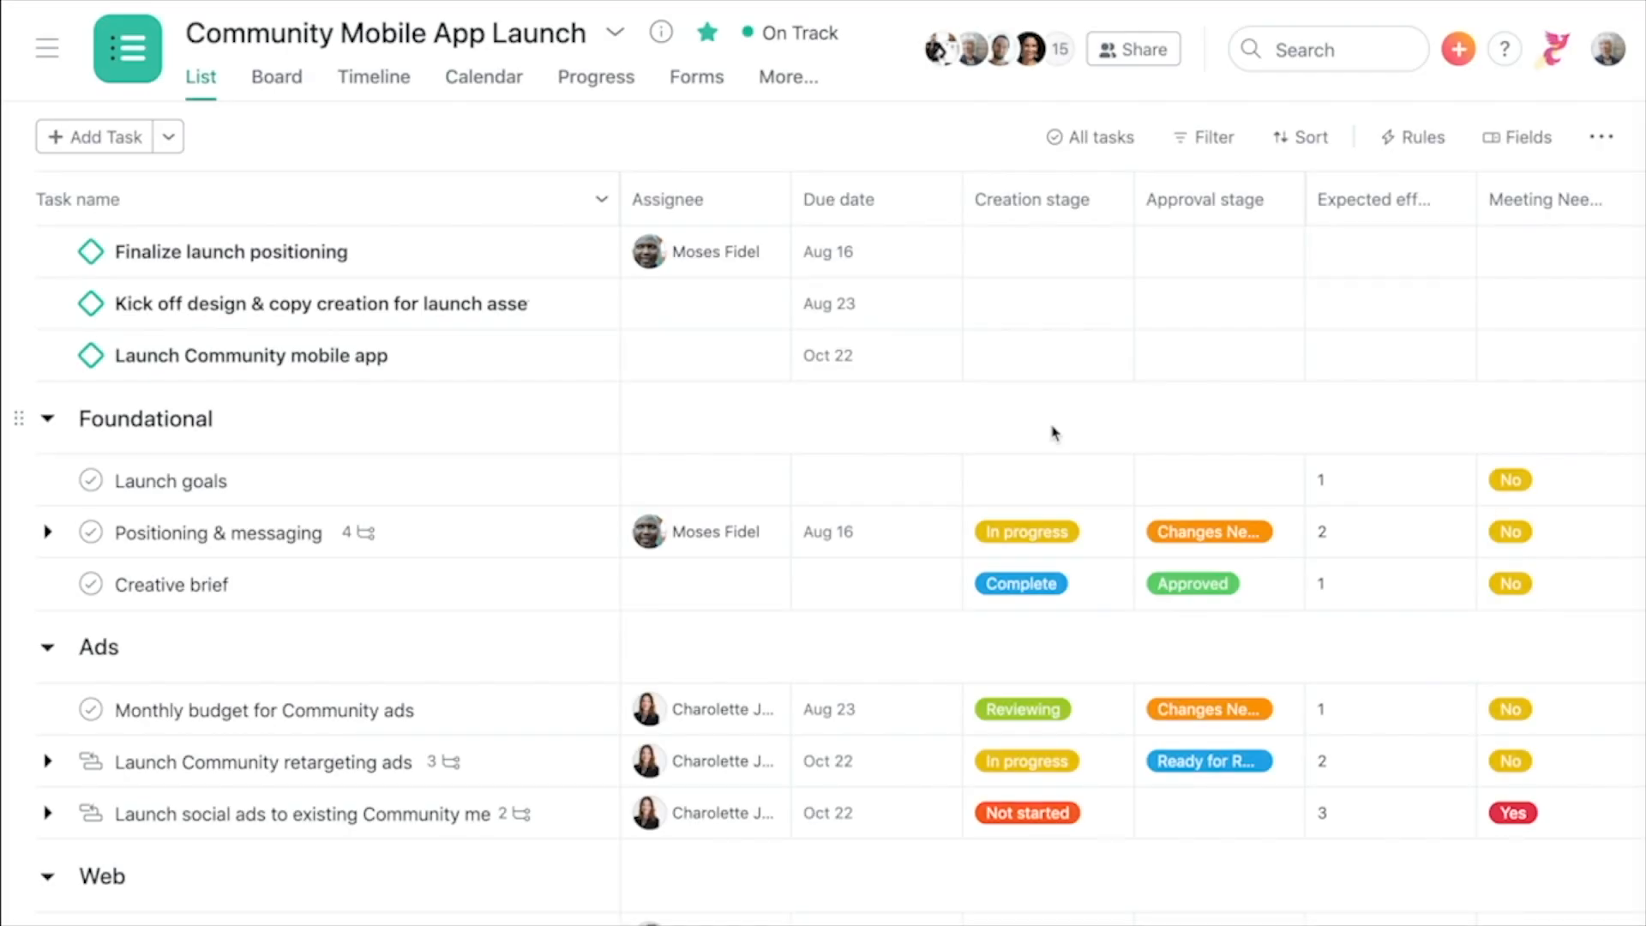
- Set Launch goals' creation stage to Complete and make Analytics setup depend on Testing plan
click(1047, 477)
click(1134, 768)
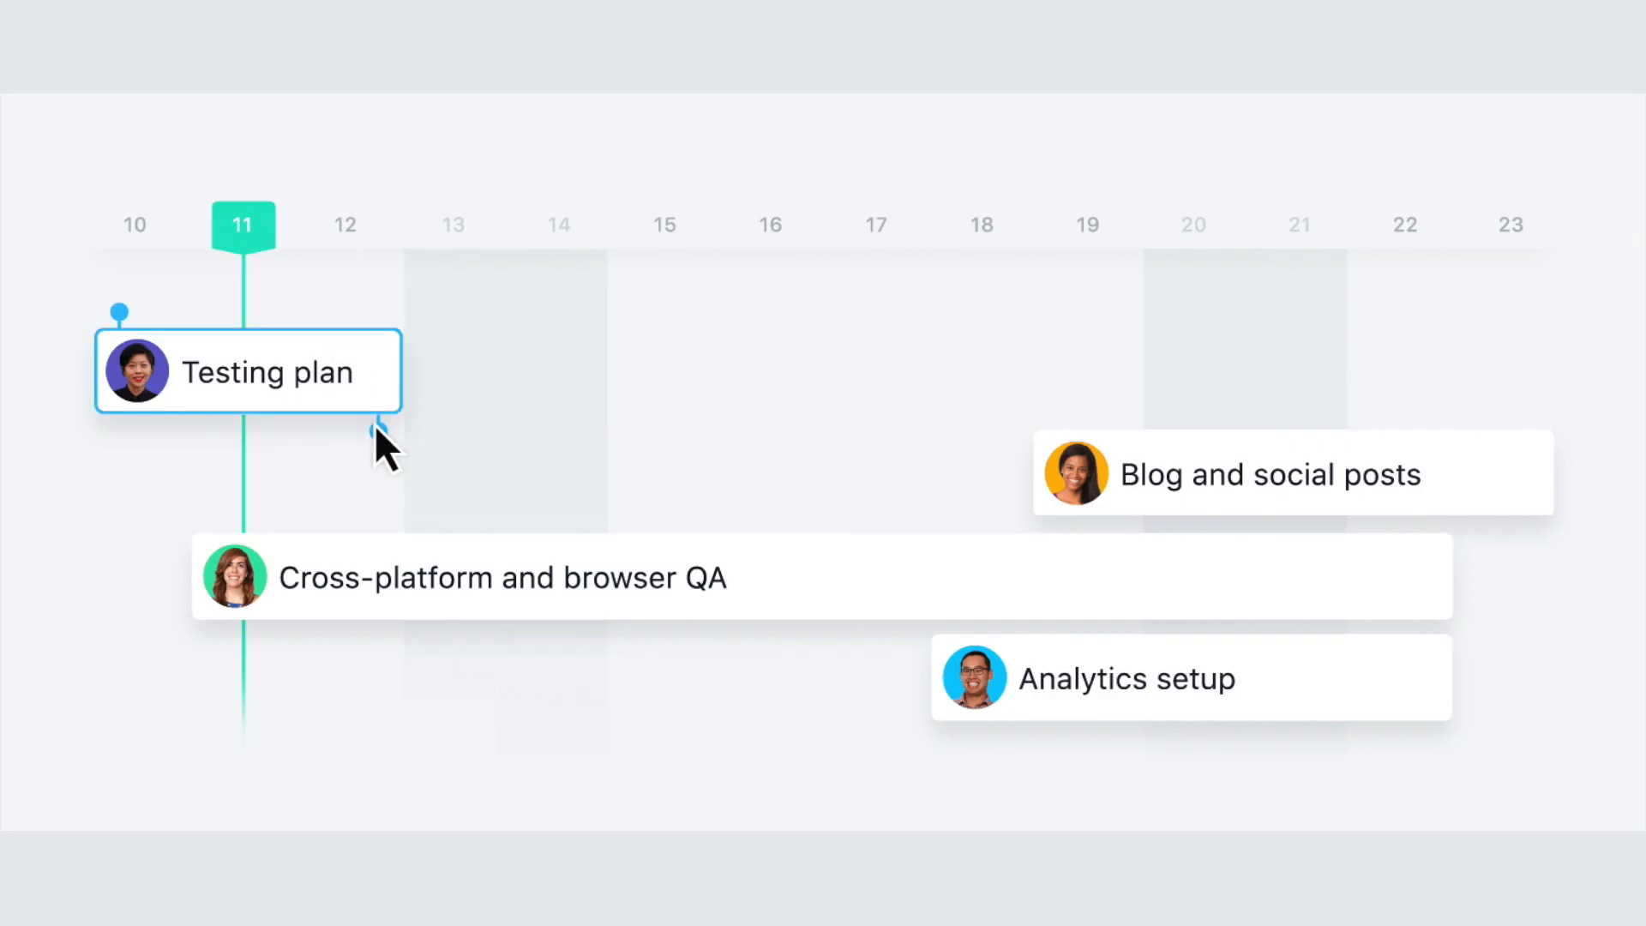
drag(378, 445, 1016, 677)
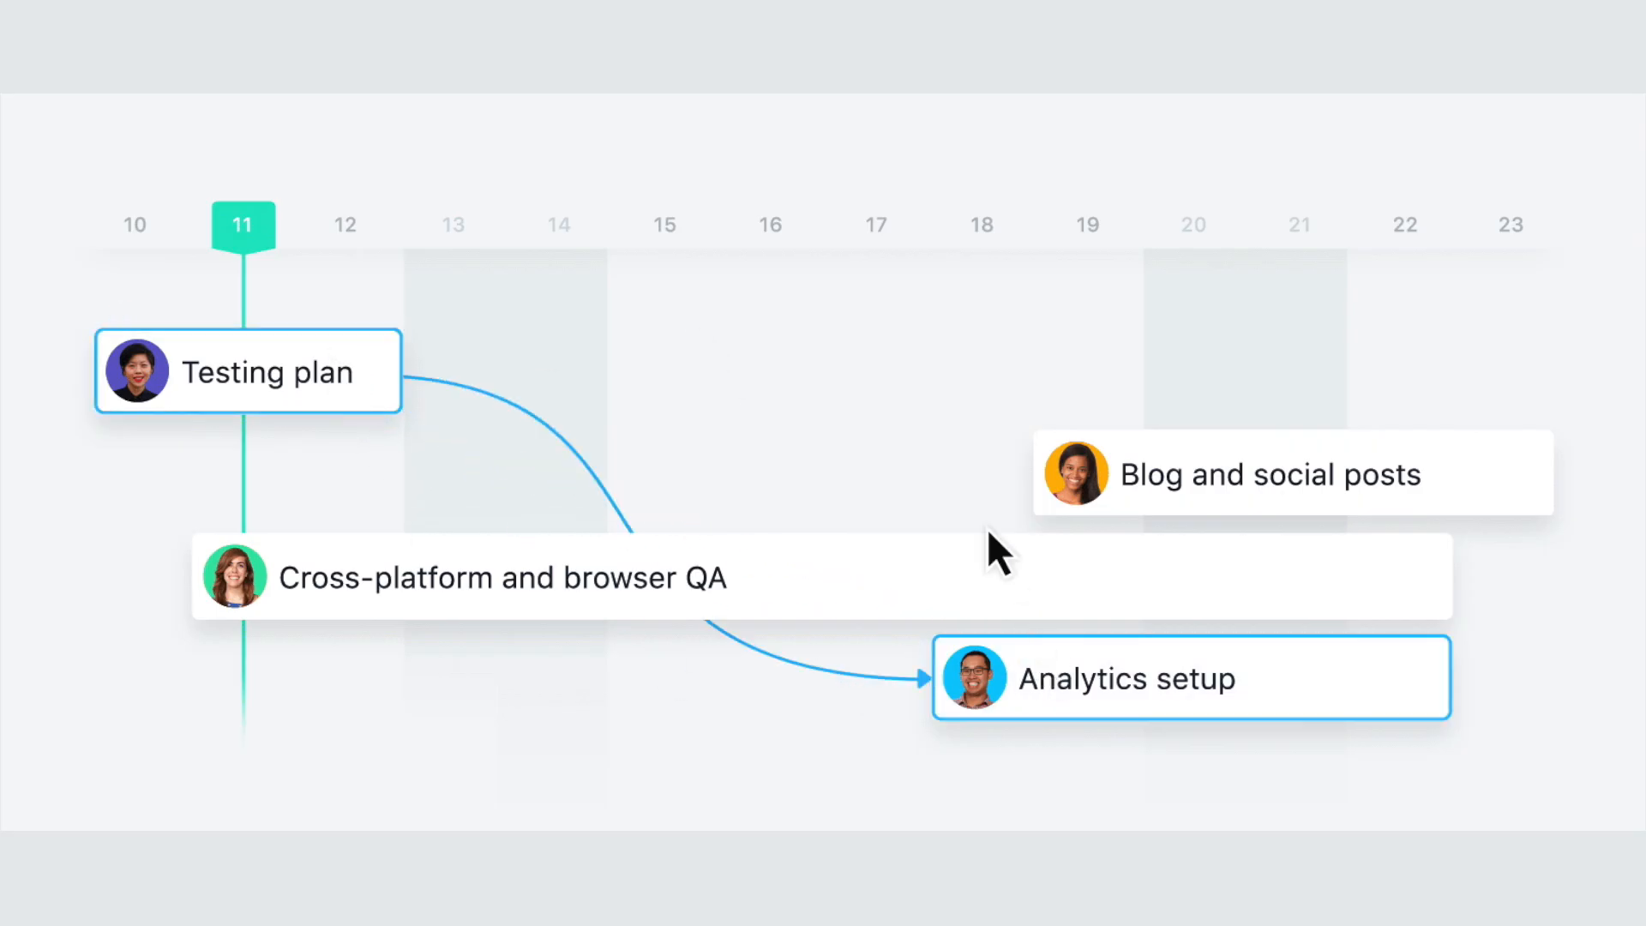
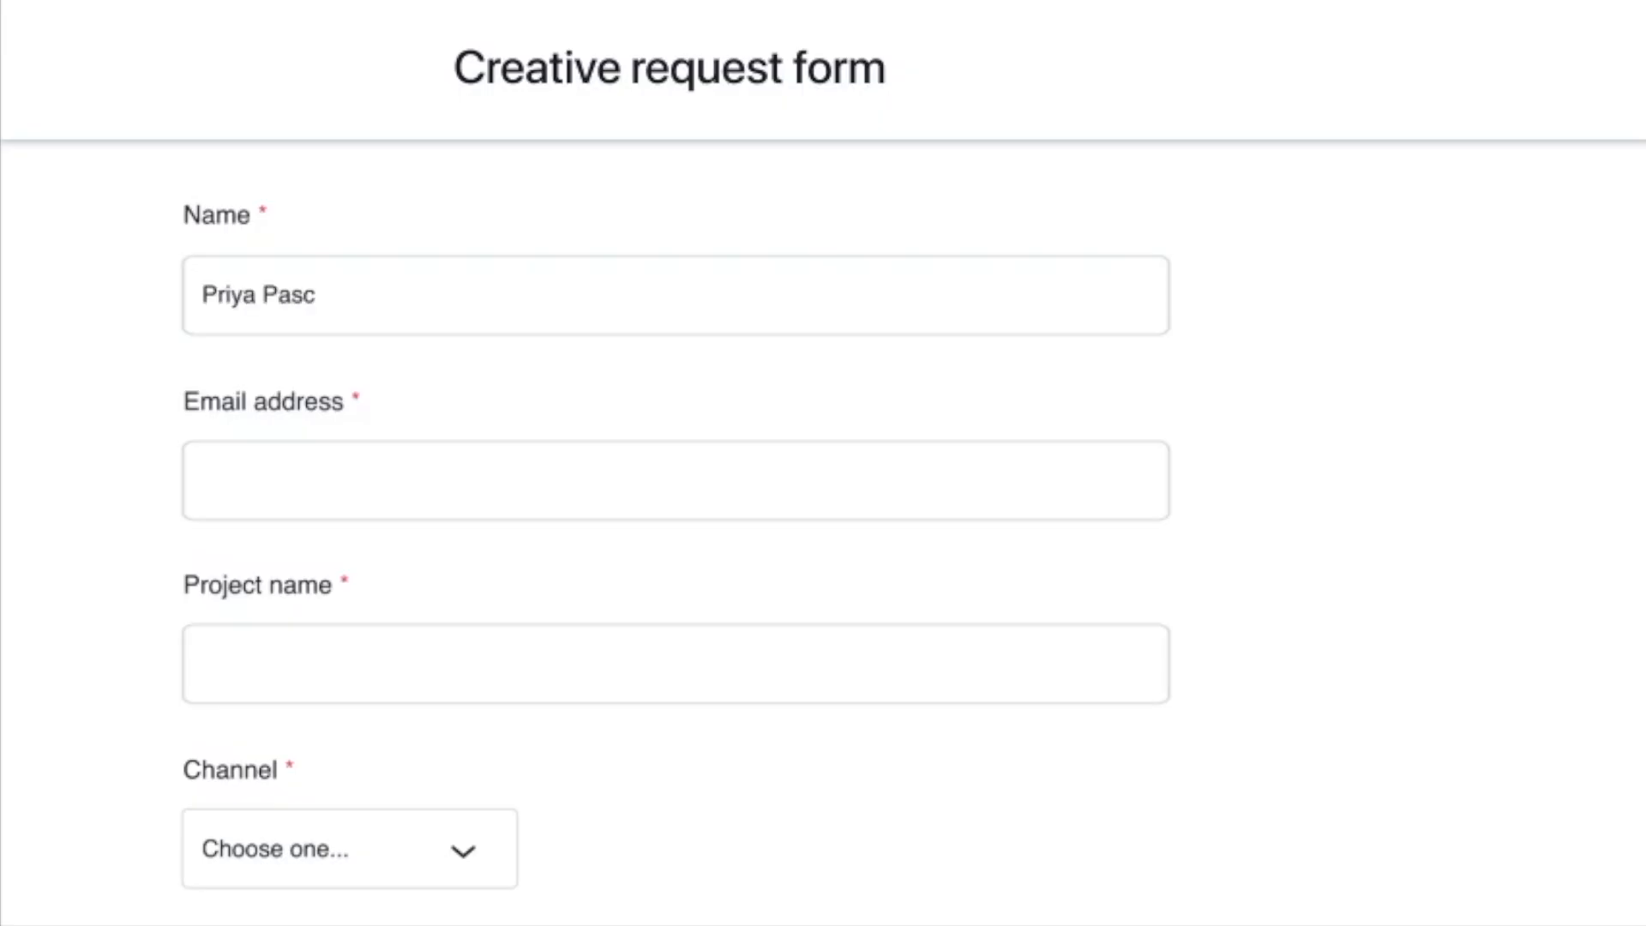
- Enter a contact's full name and e-mail address, and the project name 'Blog post for product'
key(Tab)
key(Tab)
text(Blog post for product)
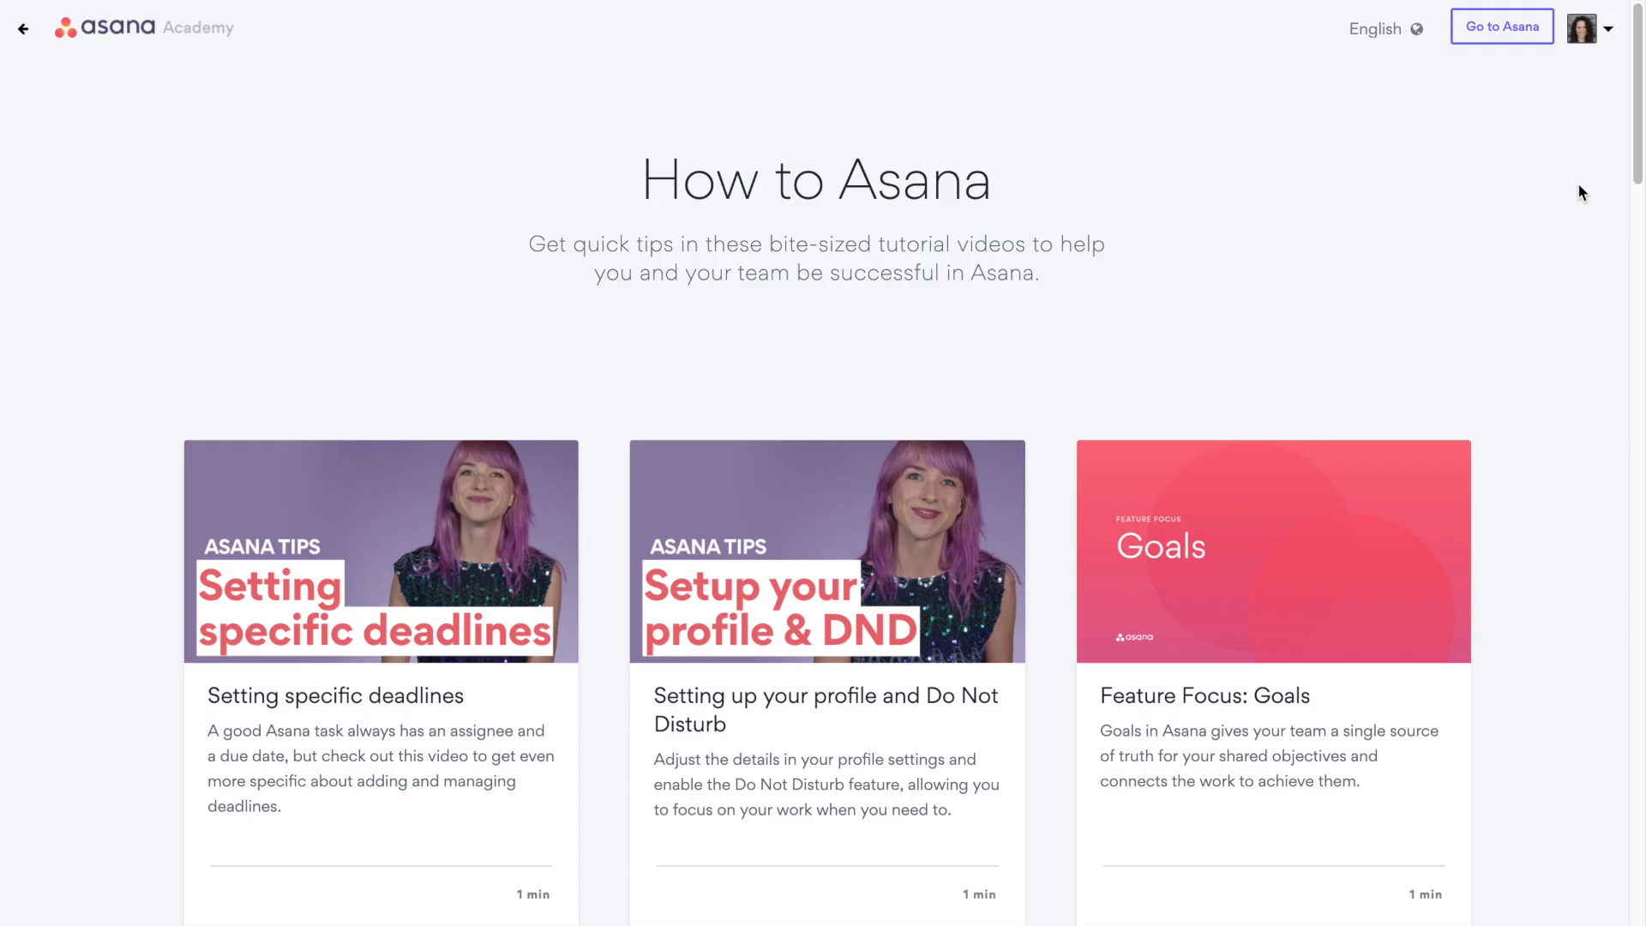
scroll(1580, 187, down, 5)
scroll(1580, 192, down, 1)
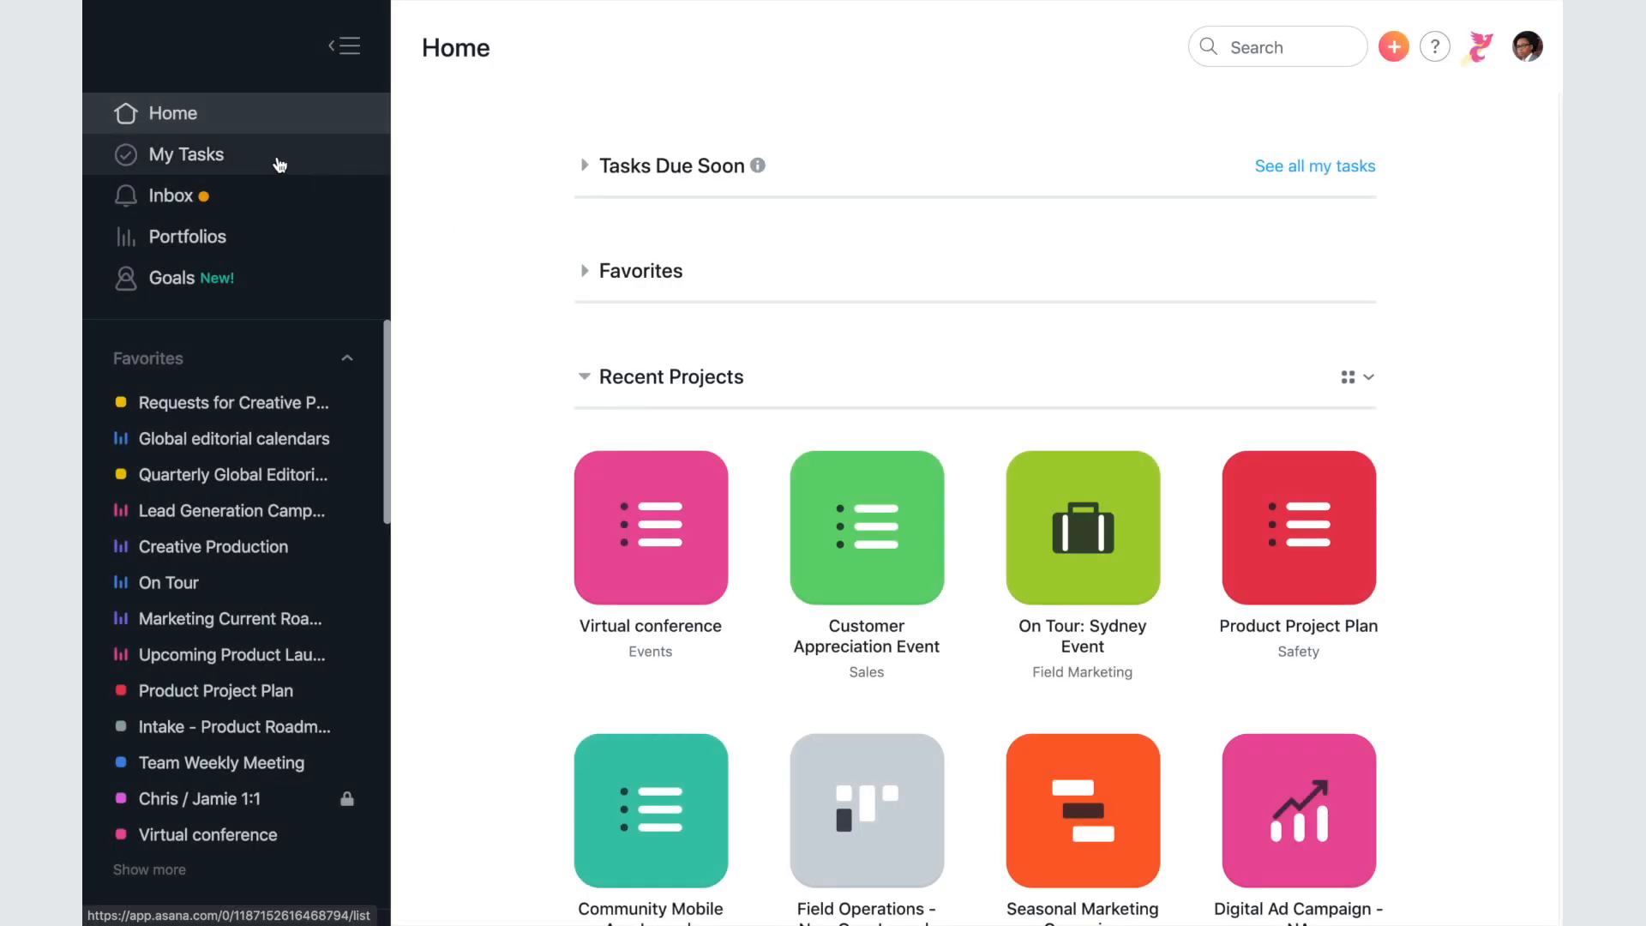
- In My Tasks, add a task to share tomorrow's meeting agenda with a teammate
click(279, 165)
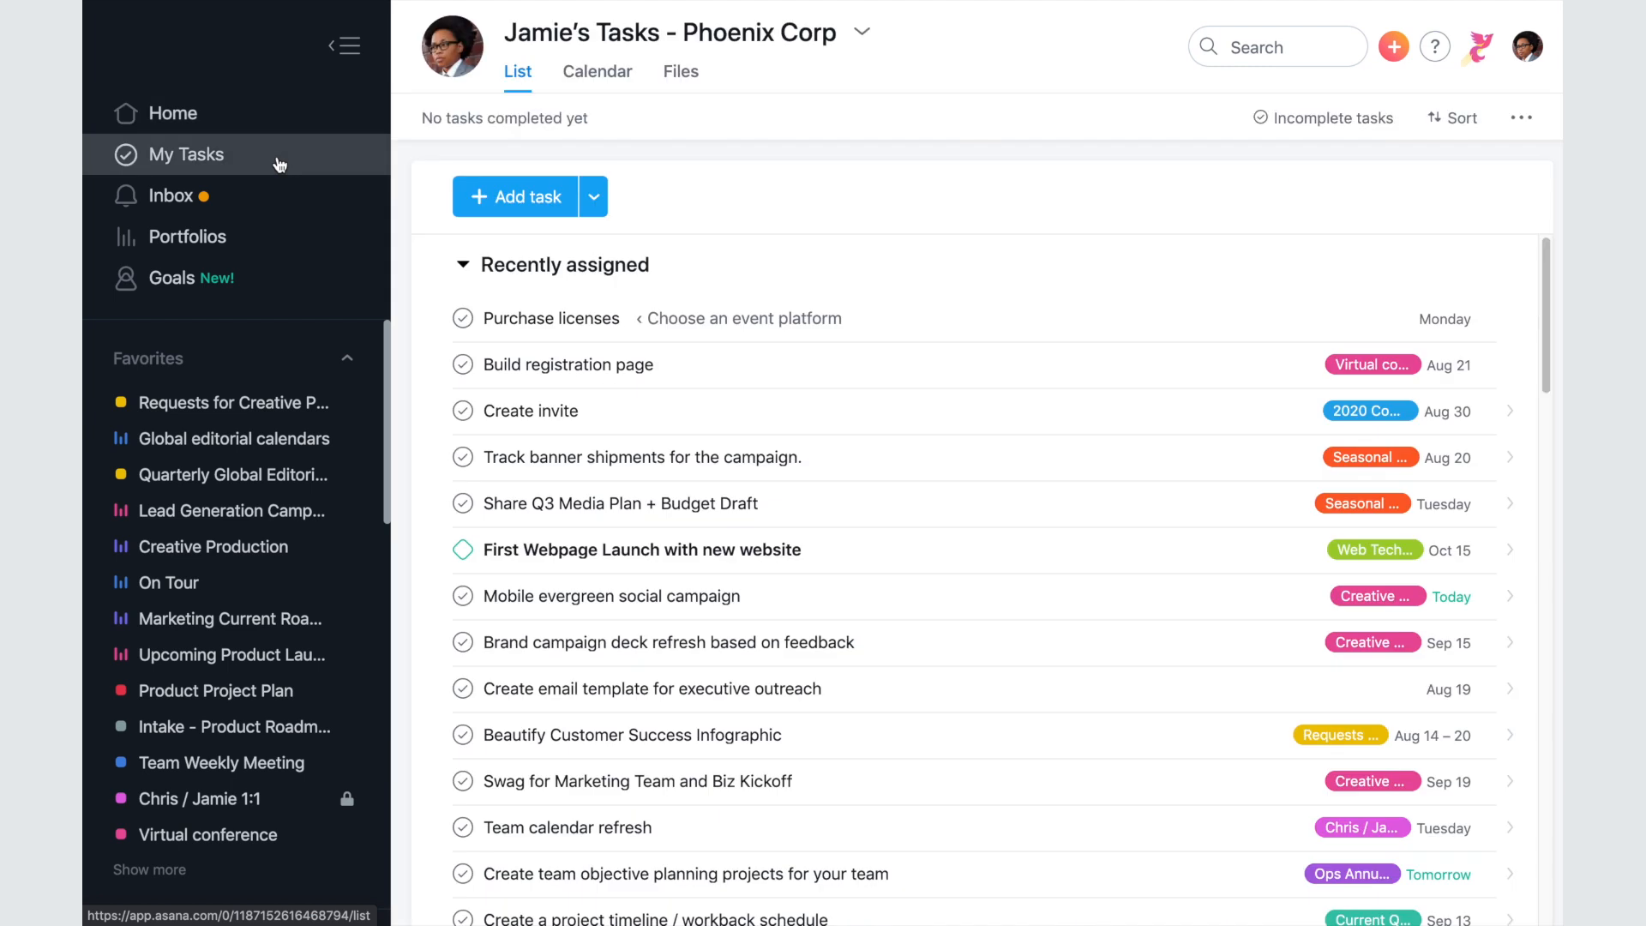
click(345, 48)
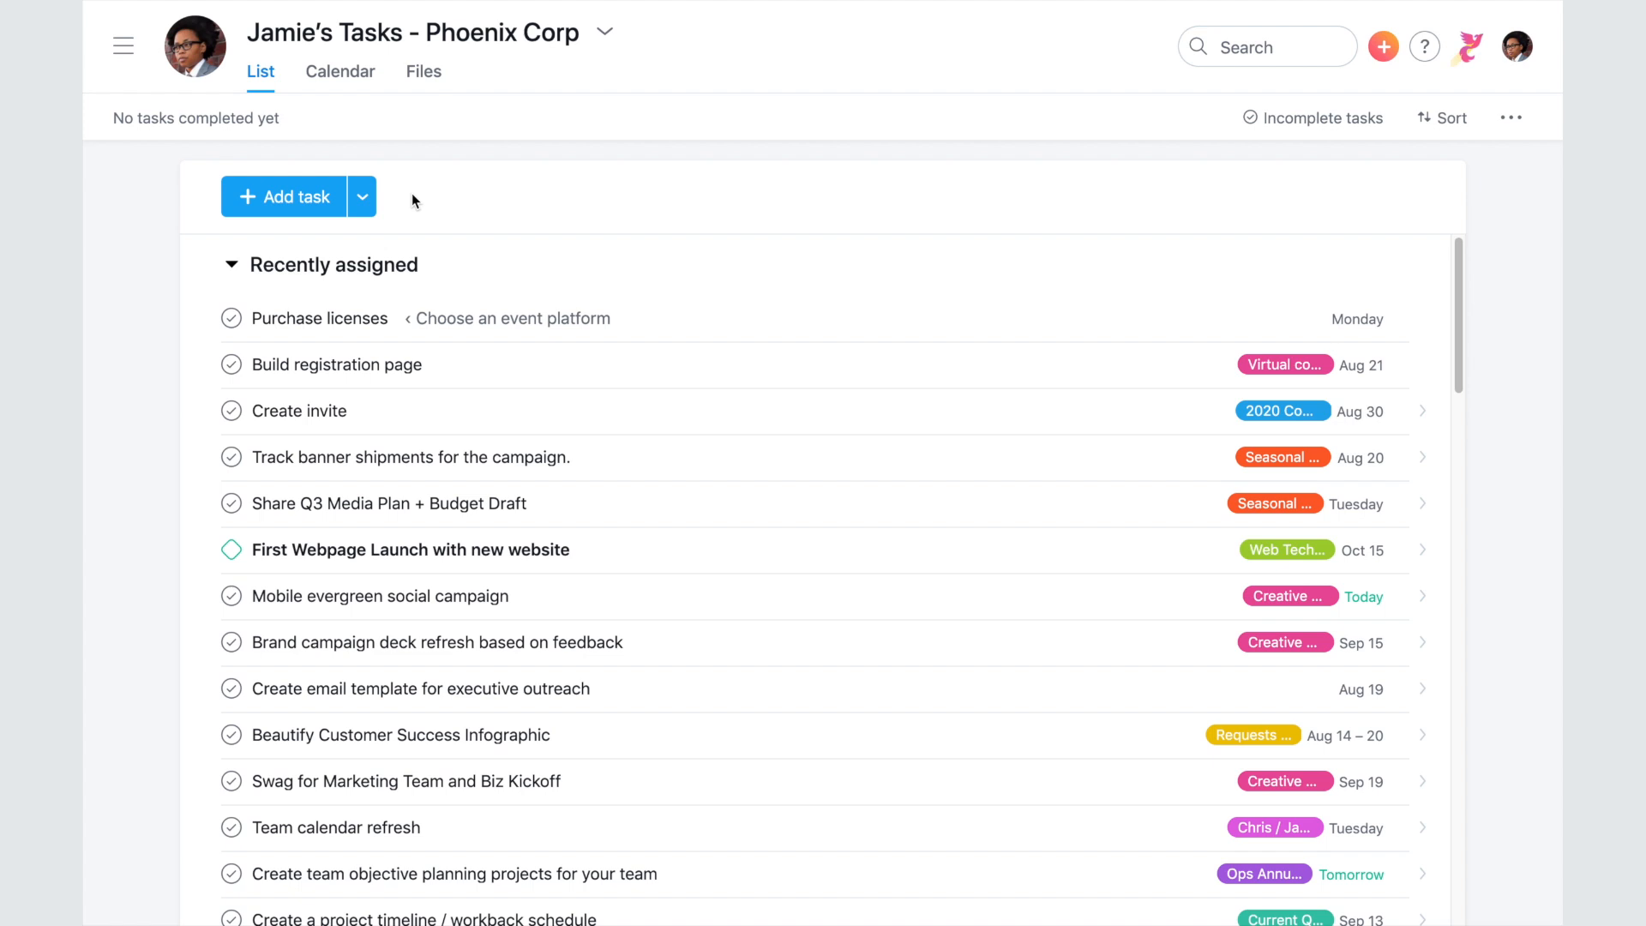
click(315, 195)
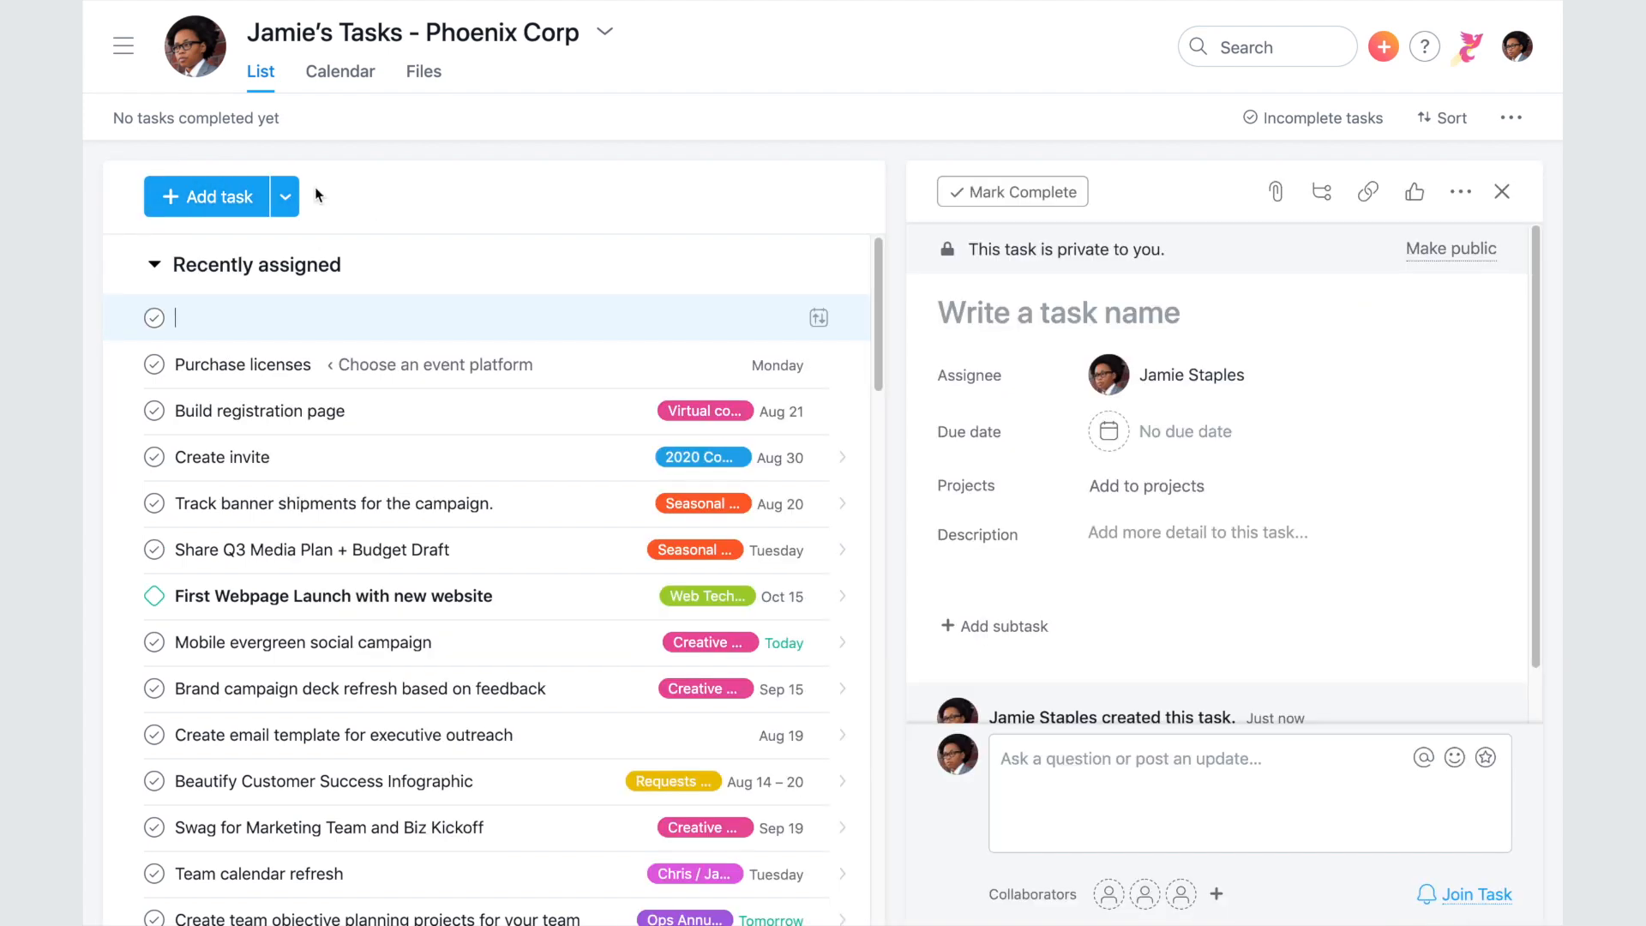
text(Share a)
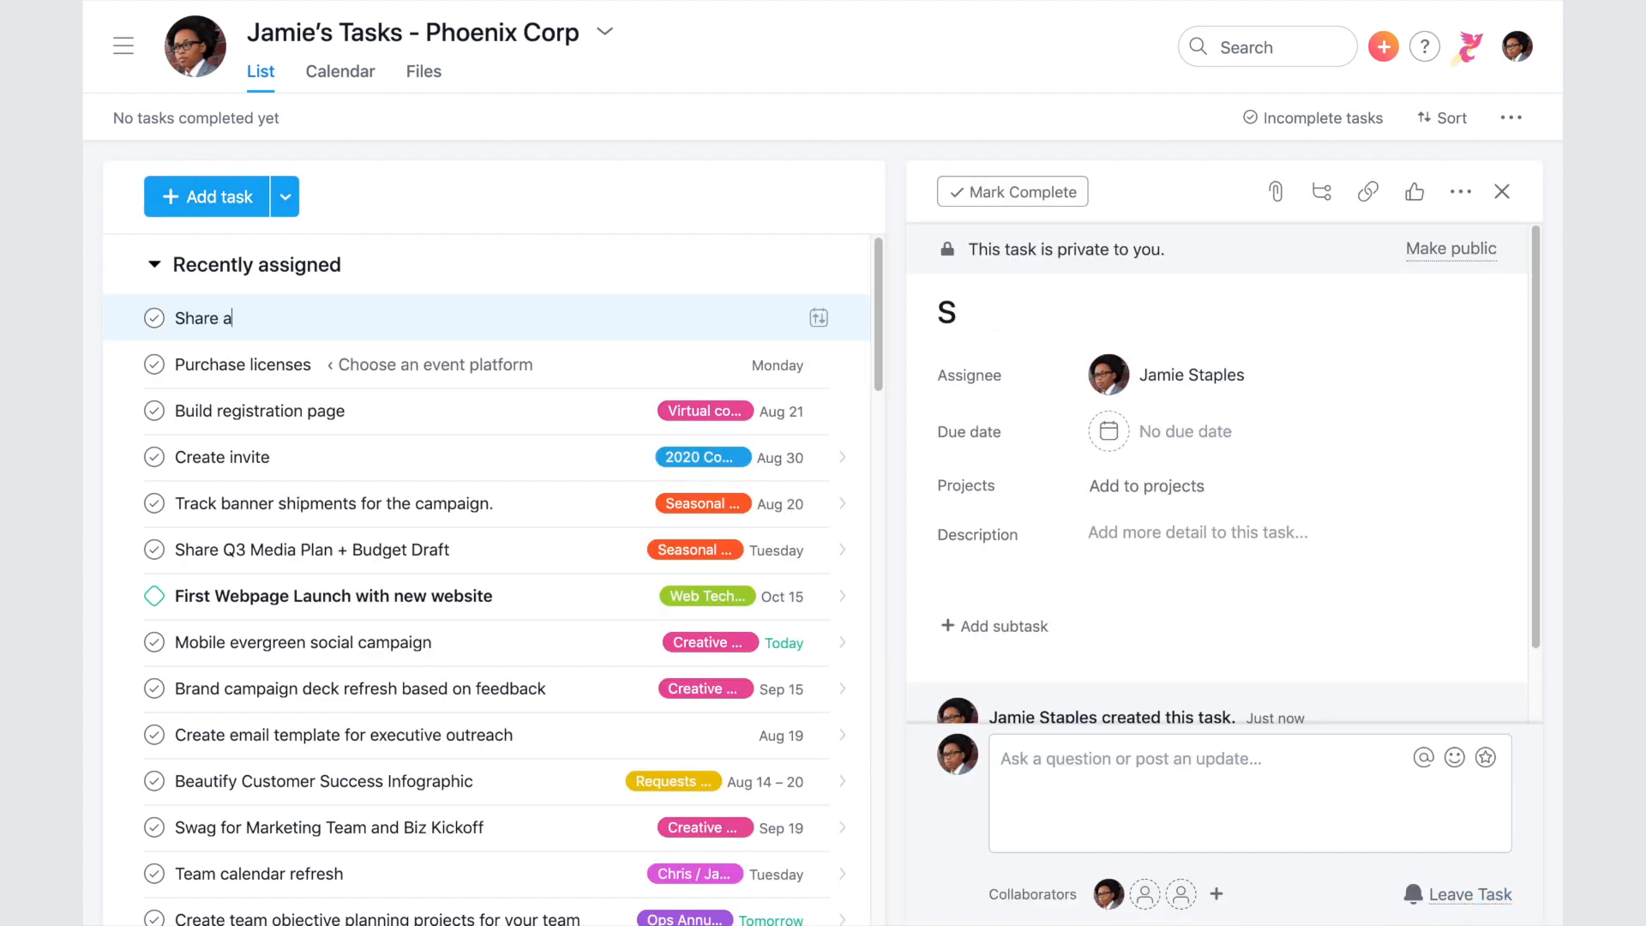
text(genda for tomorrow's meeting with Michel)
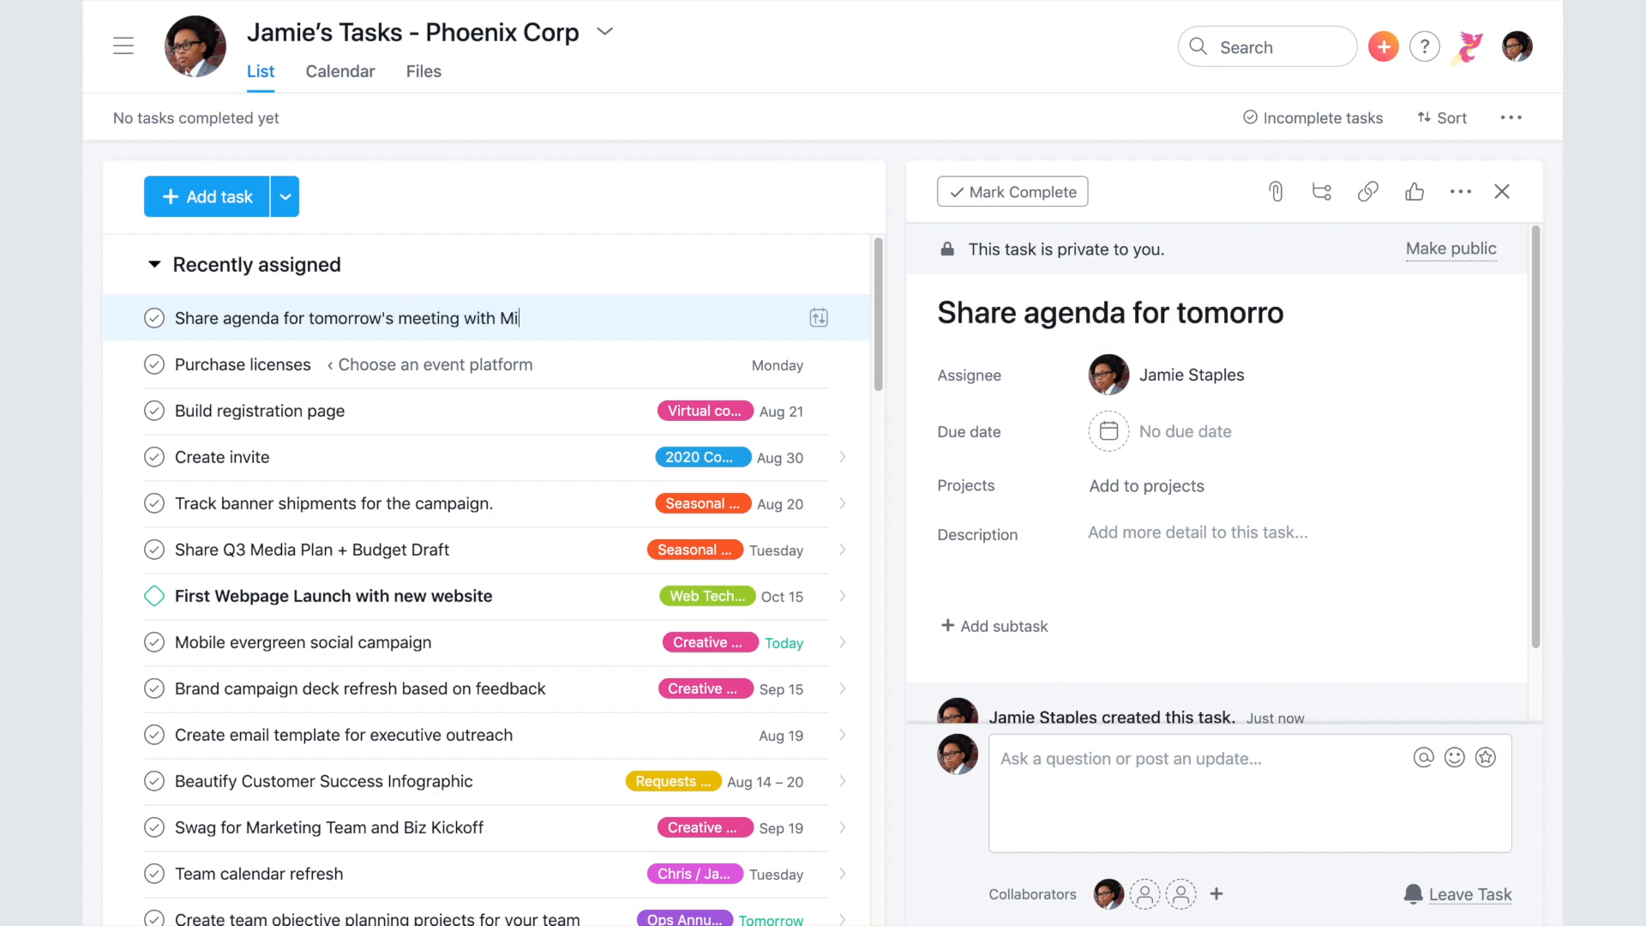
text(le)
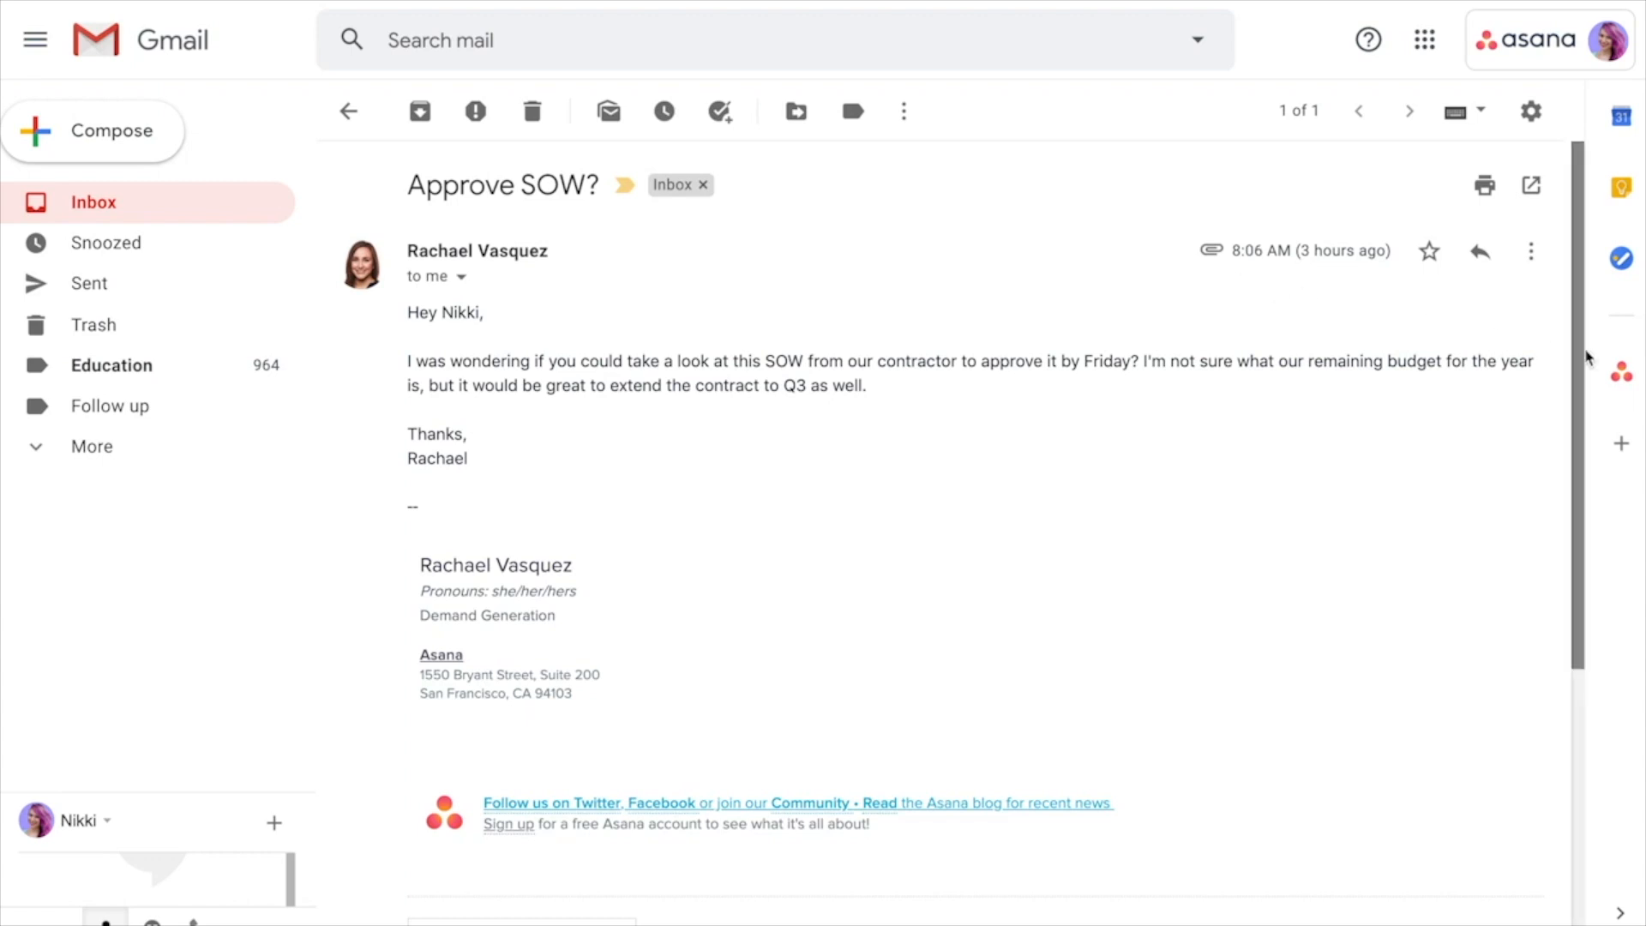
- From the 'Approve SOW?' email, draft an Asana task named 'Approve SOW' due Today
click(1622, 372)
click(1469, 125)
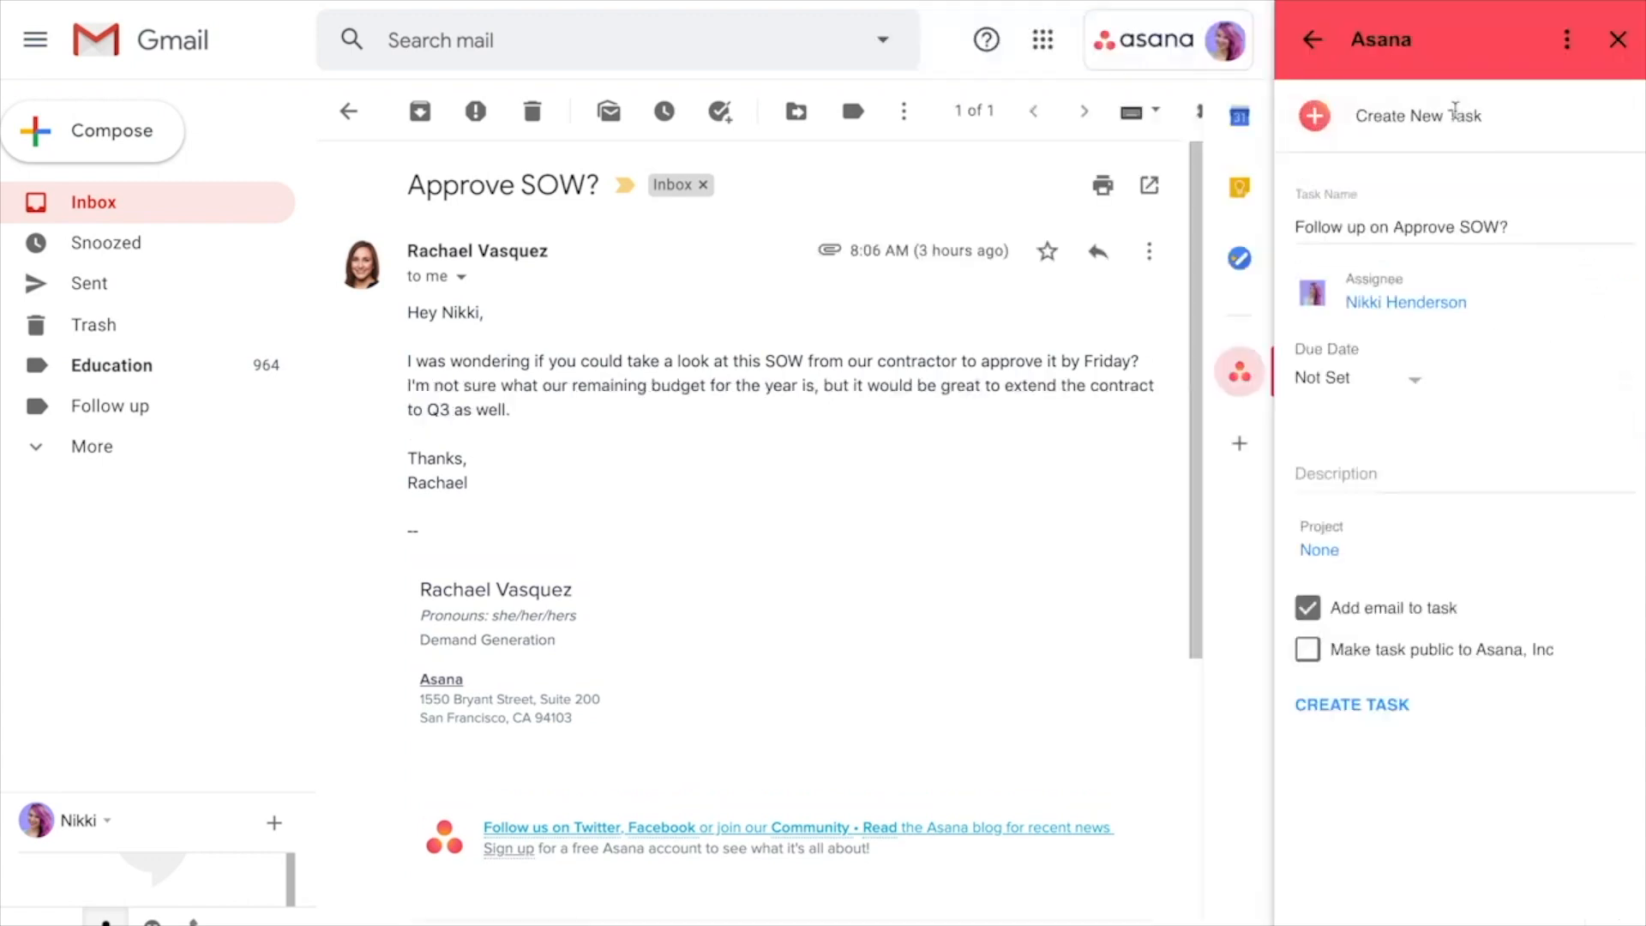
drag(1398, 225, 1264, 232)
key(BackSpace)
key(super+a)
key(Right)
key(BackSpace)
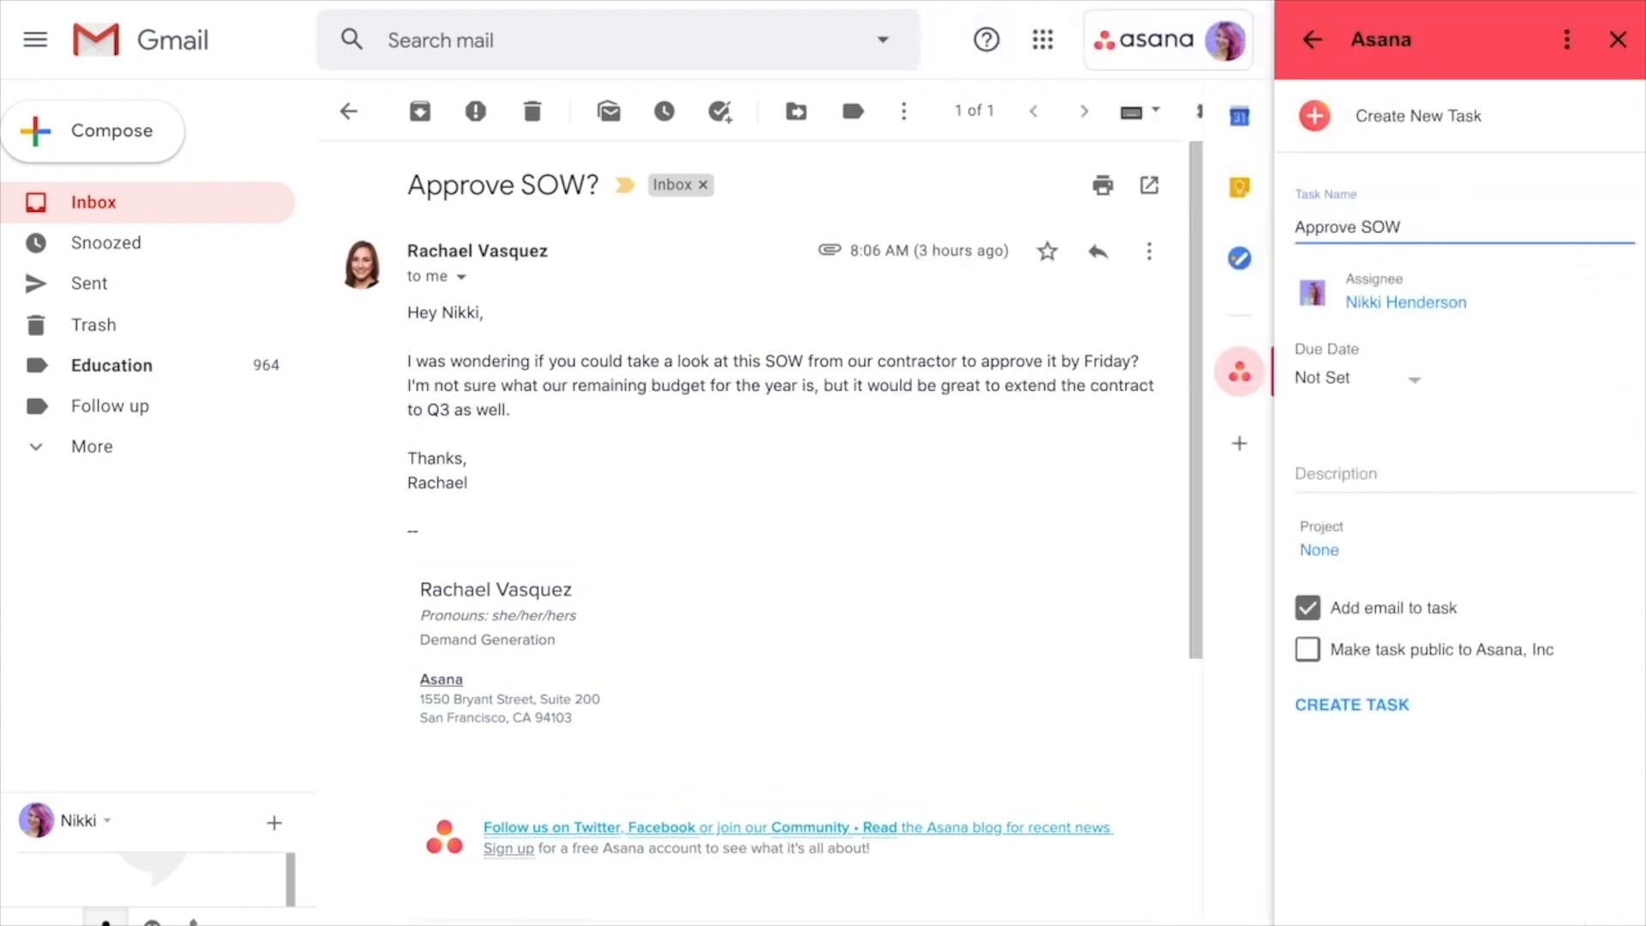
click(1363, 378)
click(1363, 412)
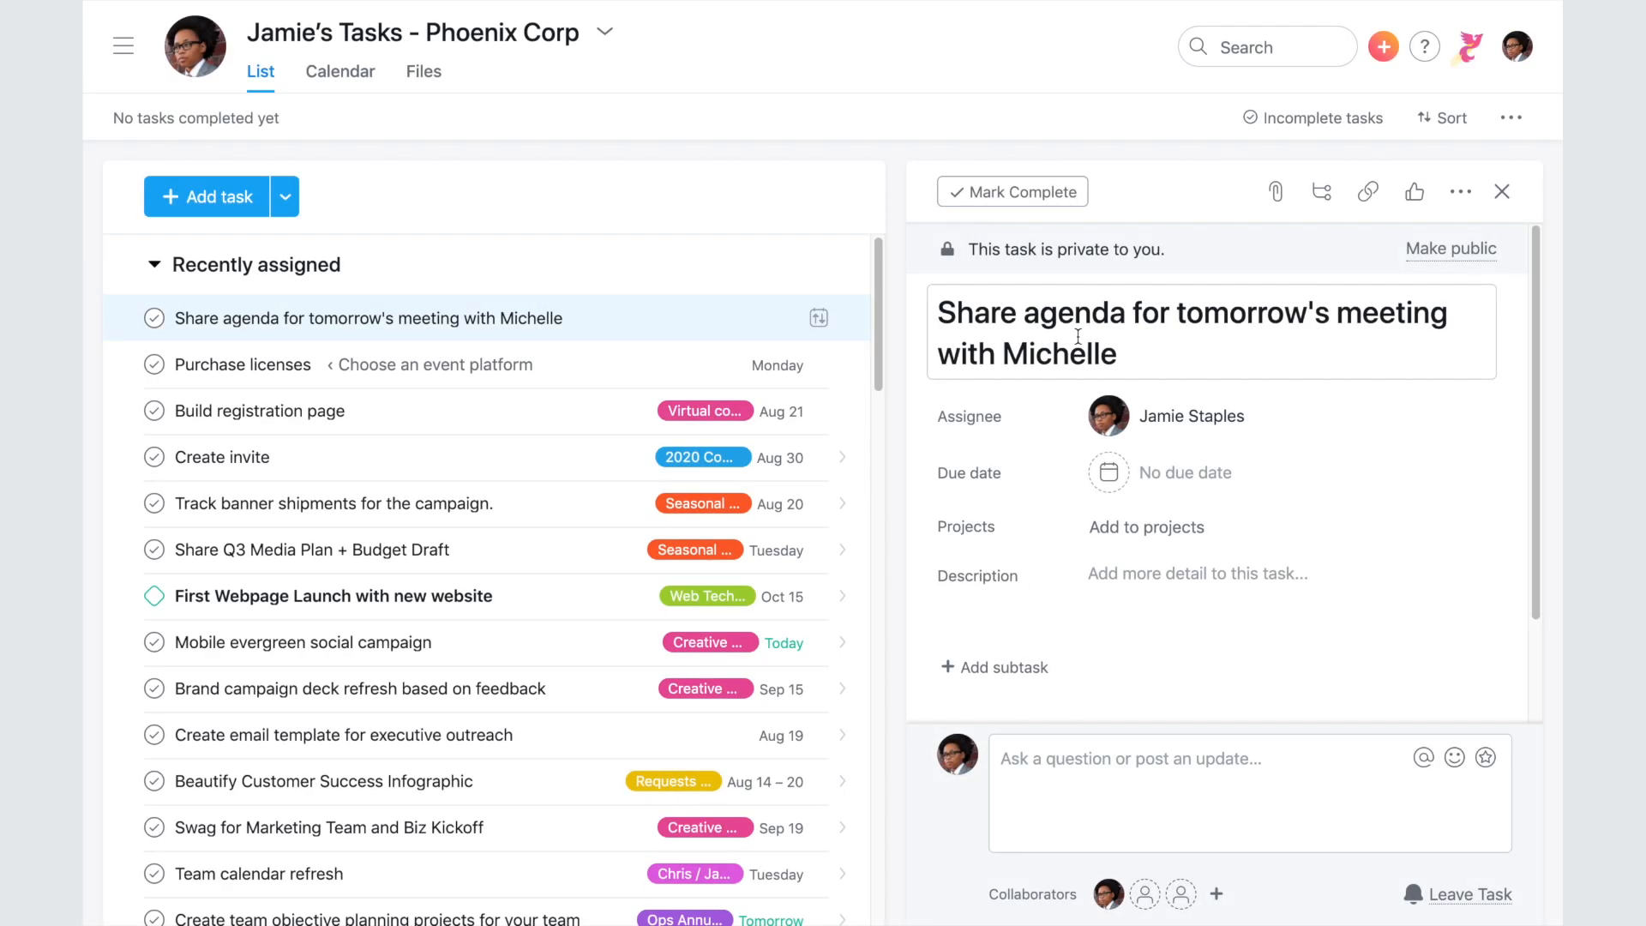
- Set the agenda-sharing task's due date to today and close its details
click(1131, 471)
click(1246, 688)
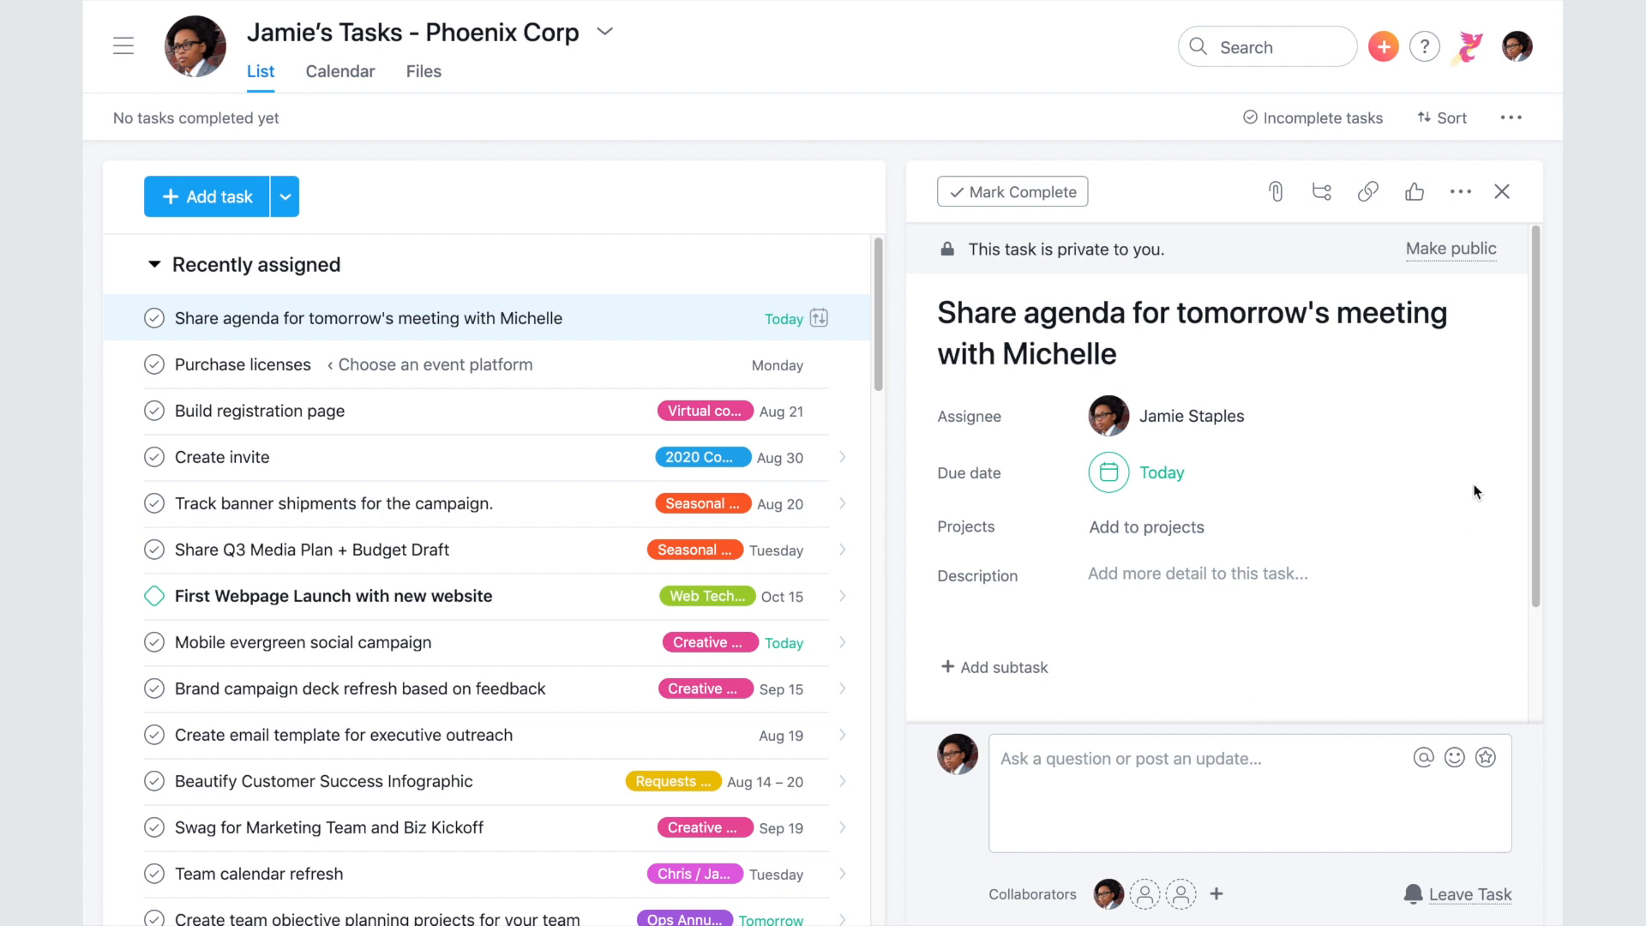
click(1502, 191)
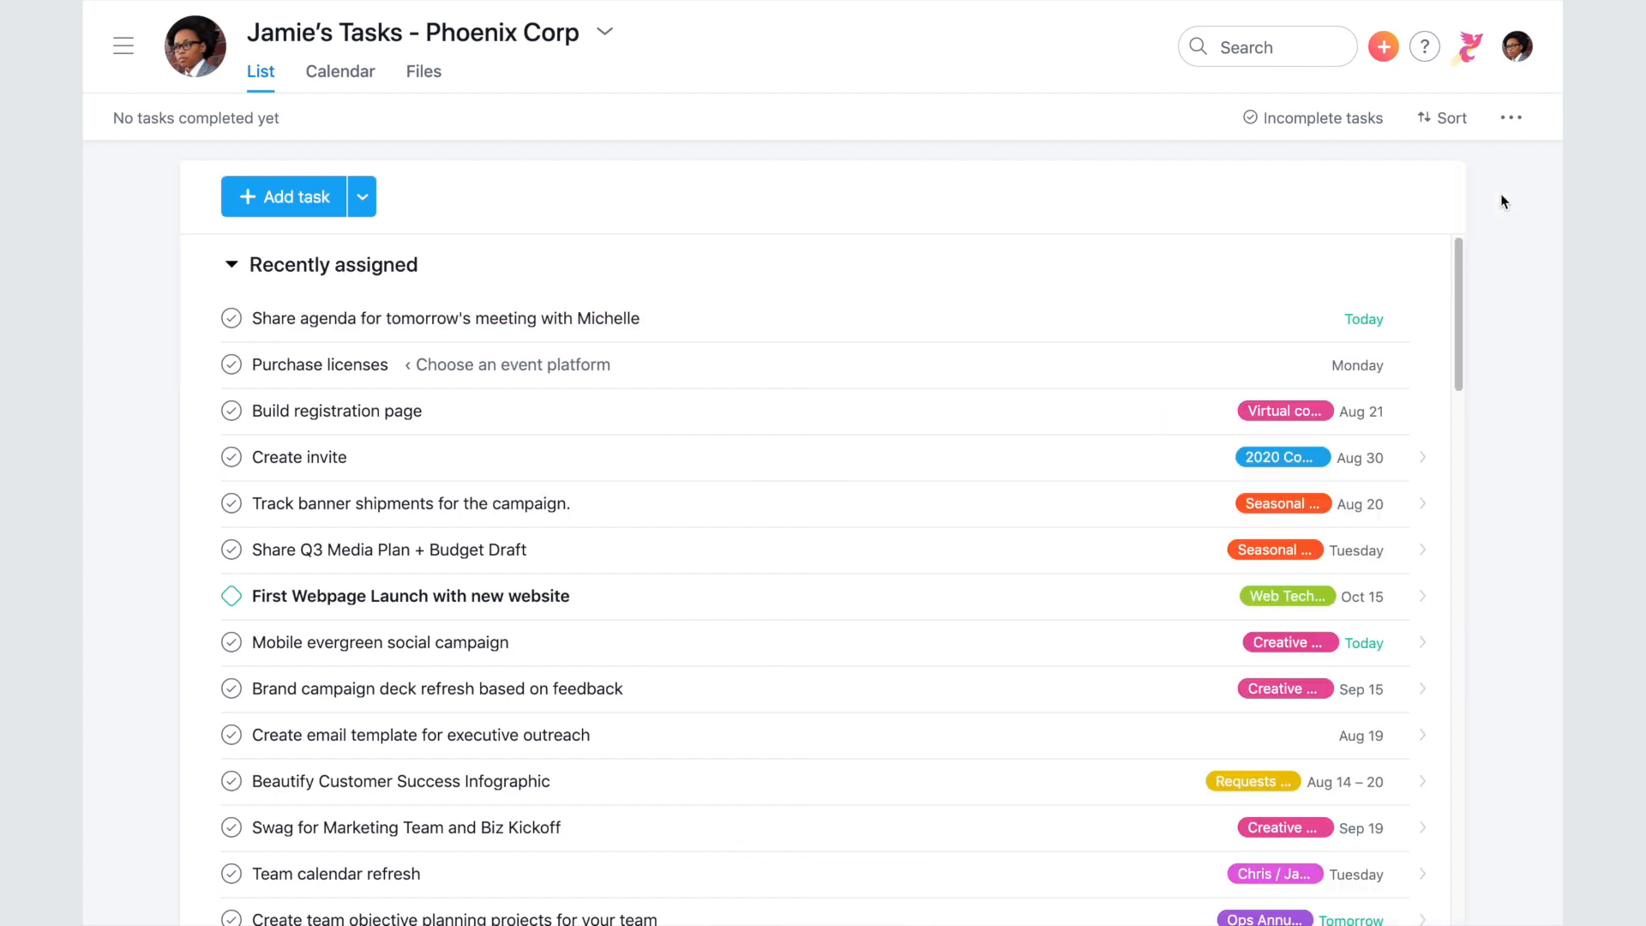
- Try sorting My Tasks by due date, then by project, then set sorting back to none
click(1442, 118)
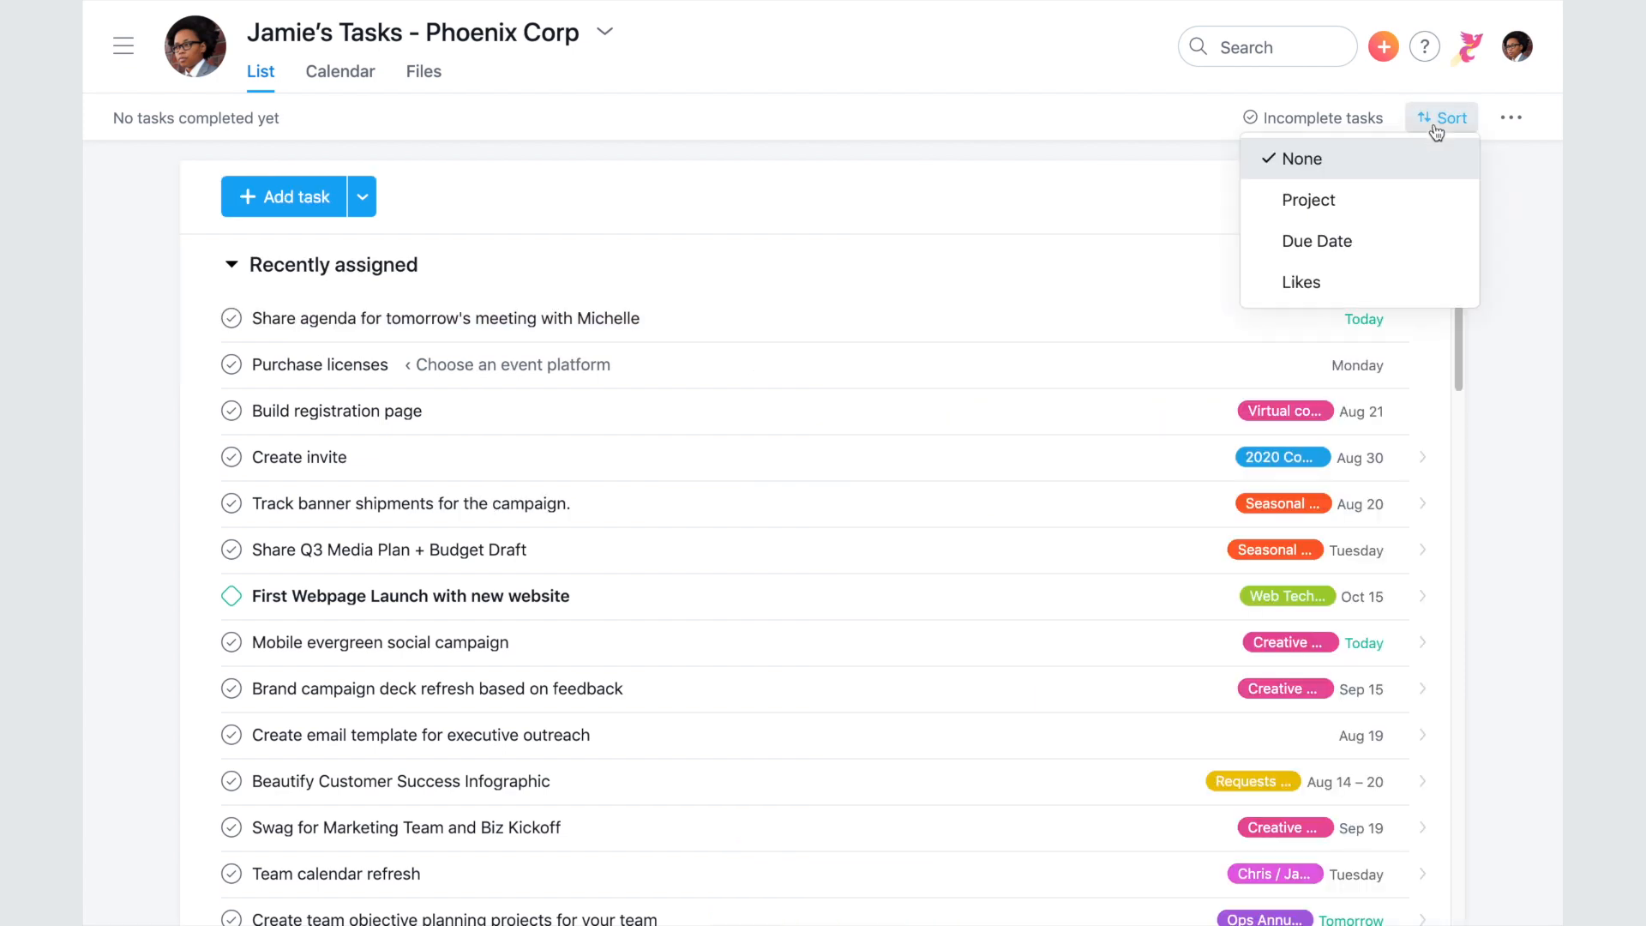
click(1420, 235)
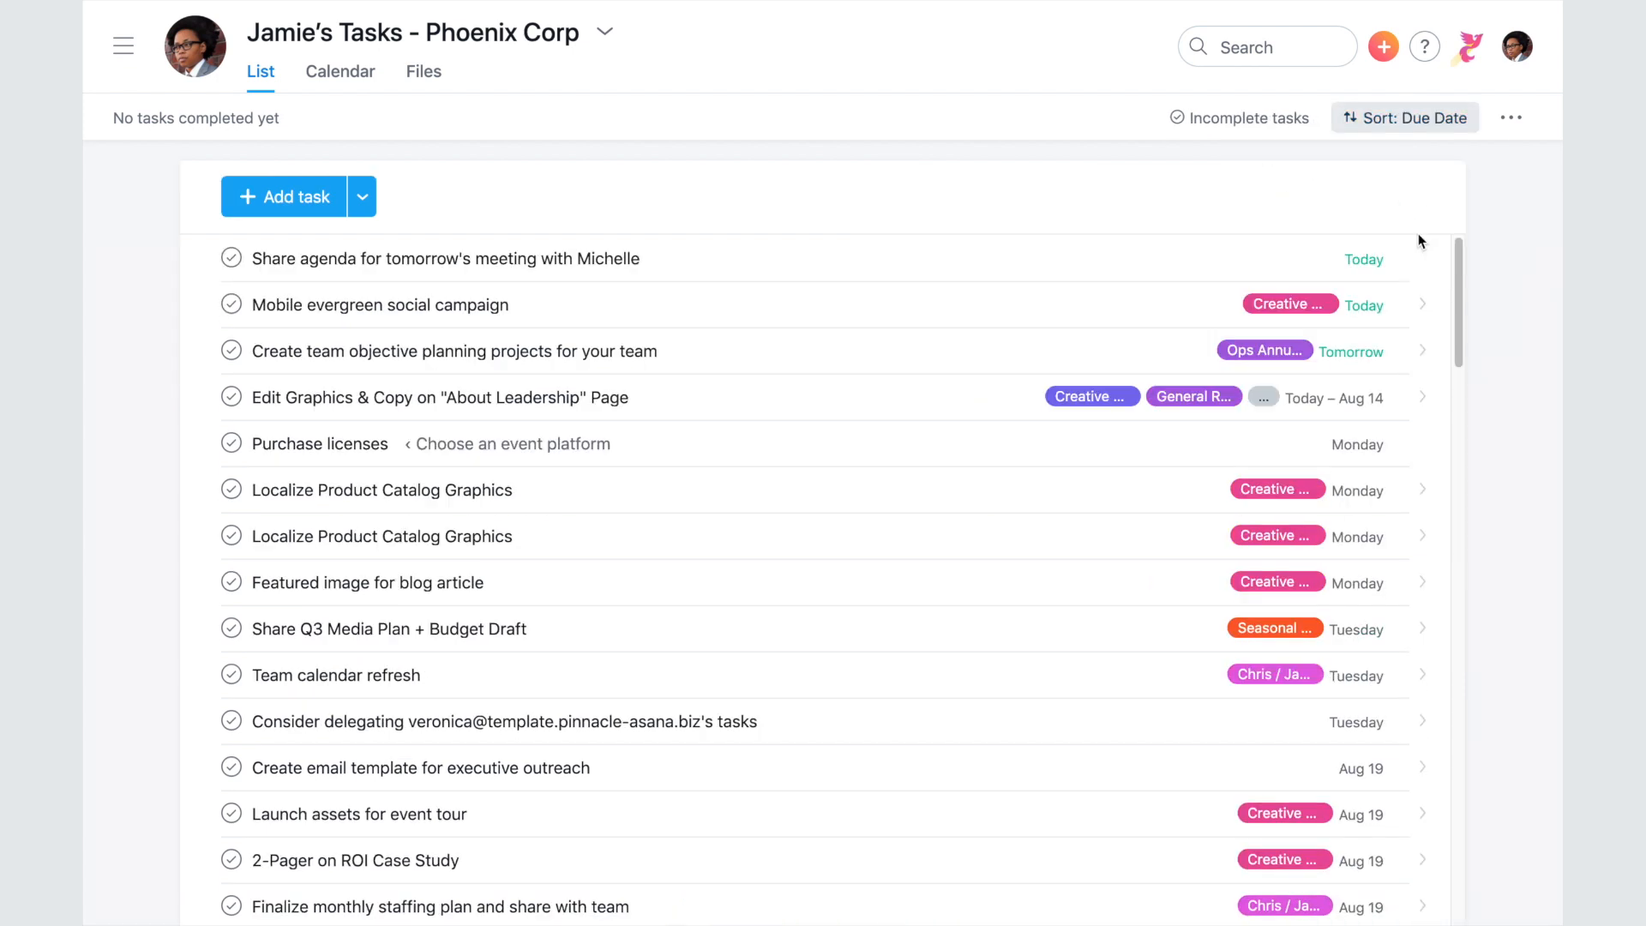
click(1437, 118)
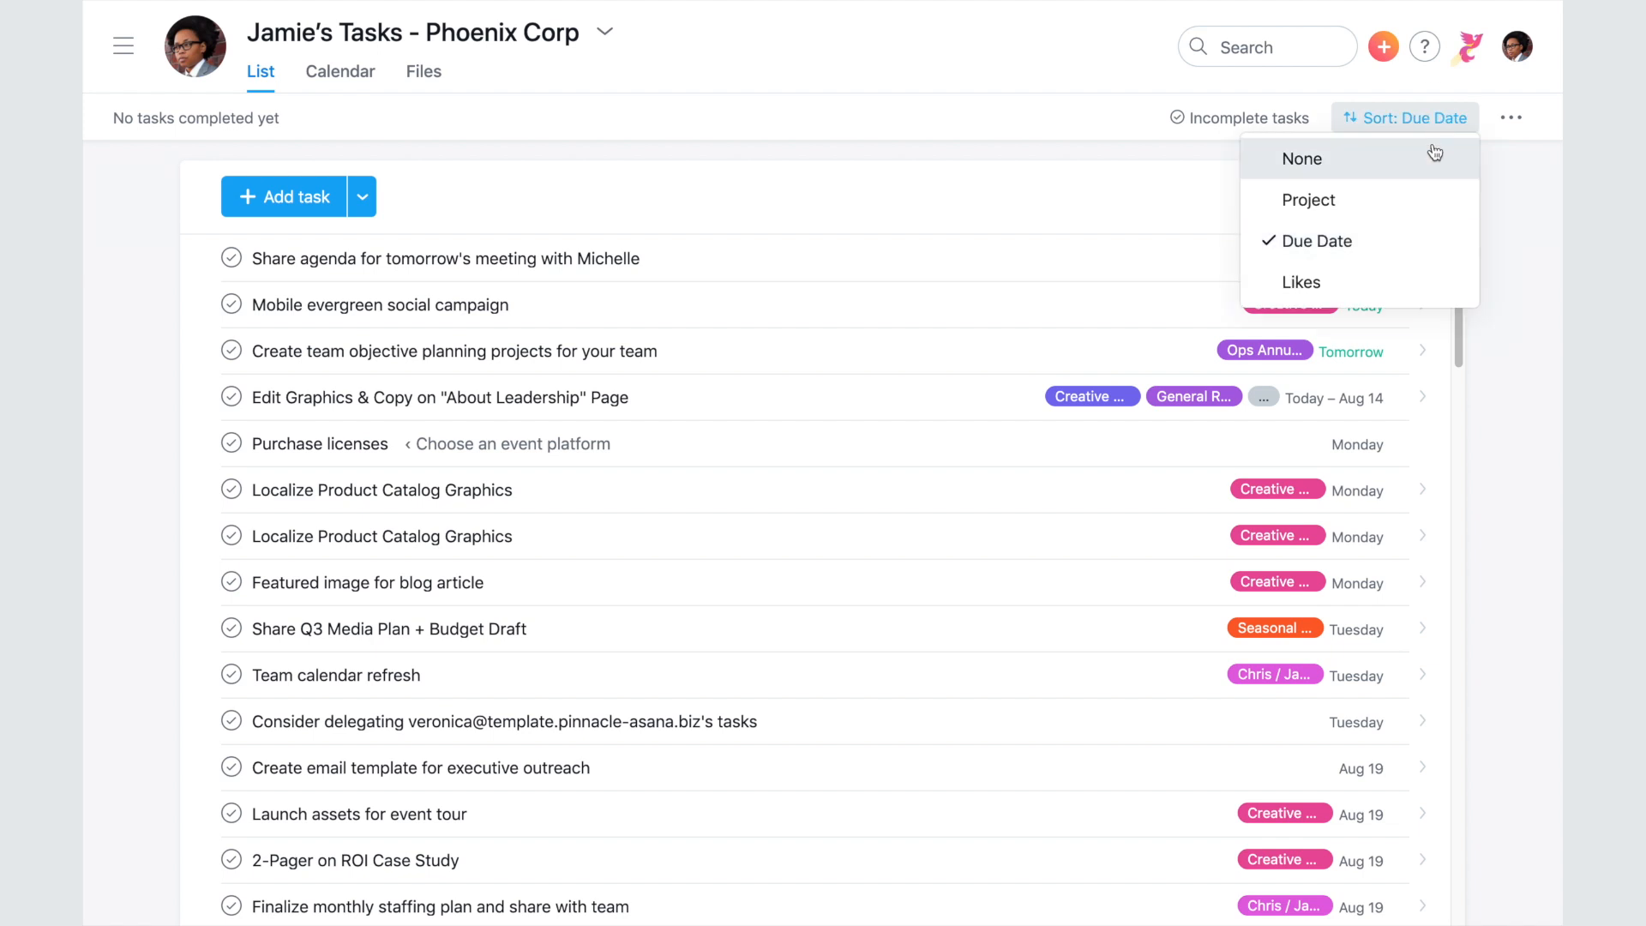
click(1431, 204)
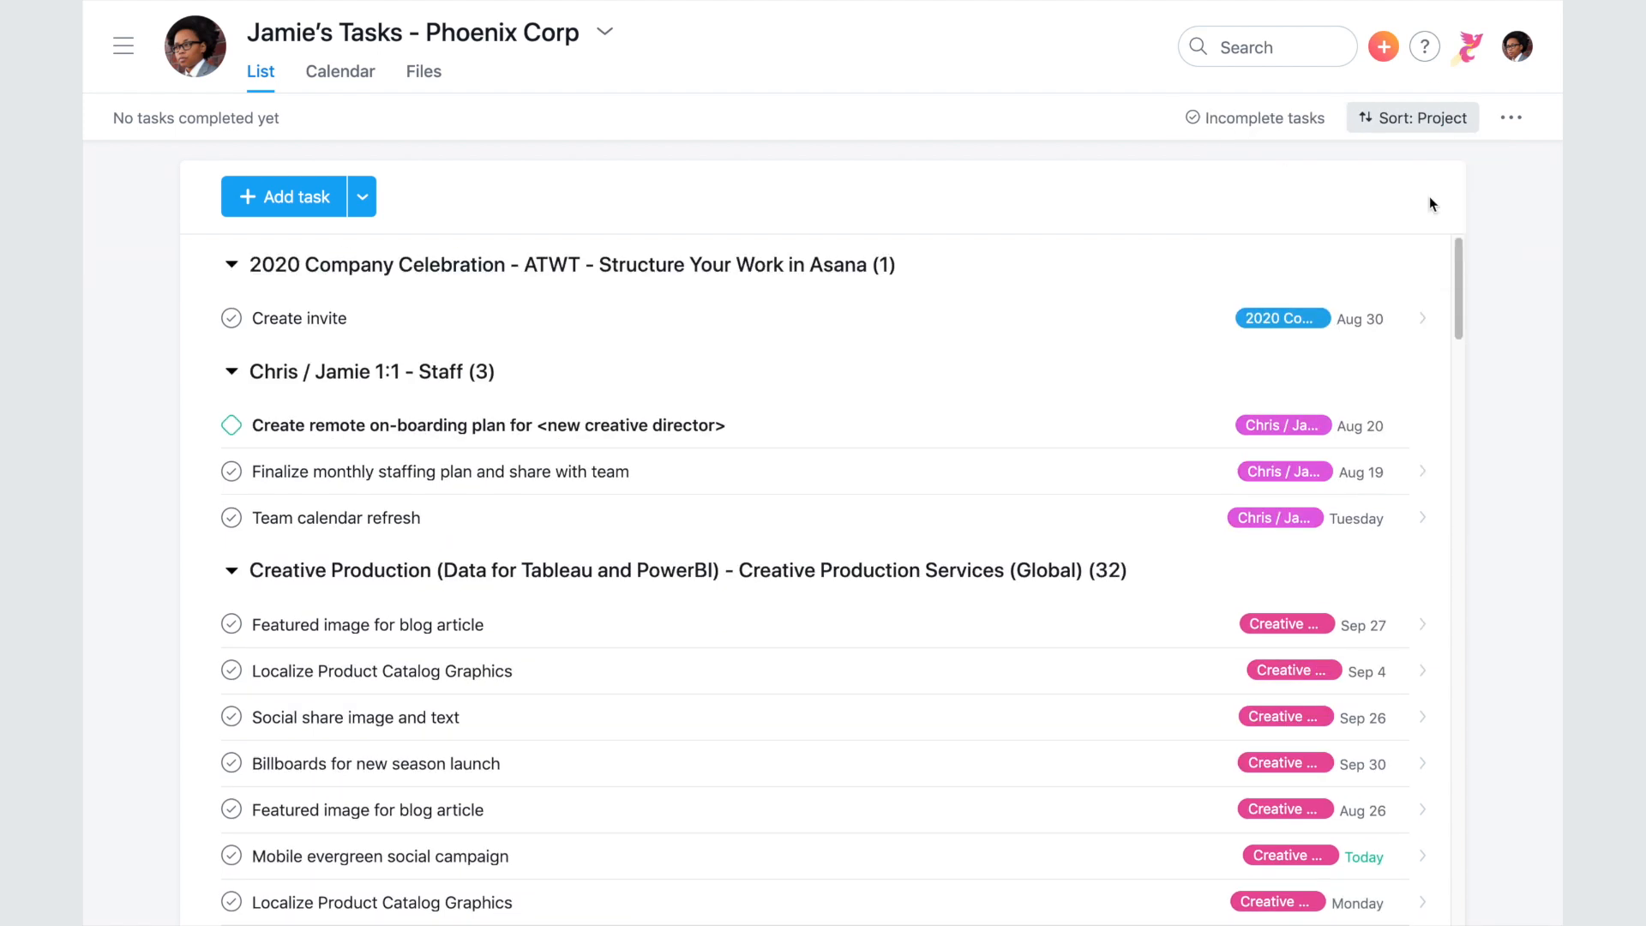
click(1426, 120)
click(1419, 160)
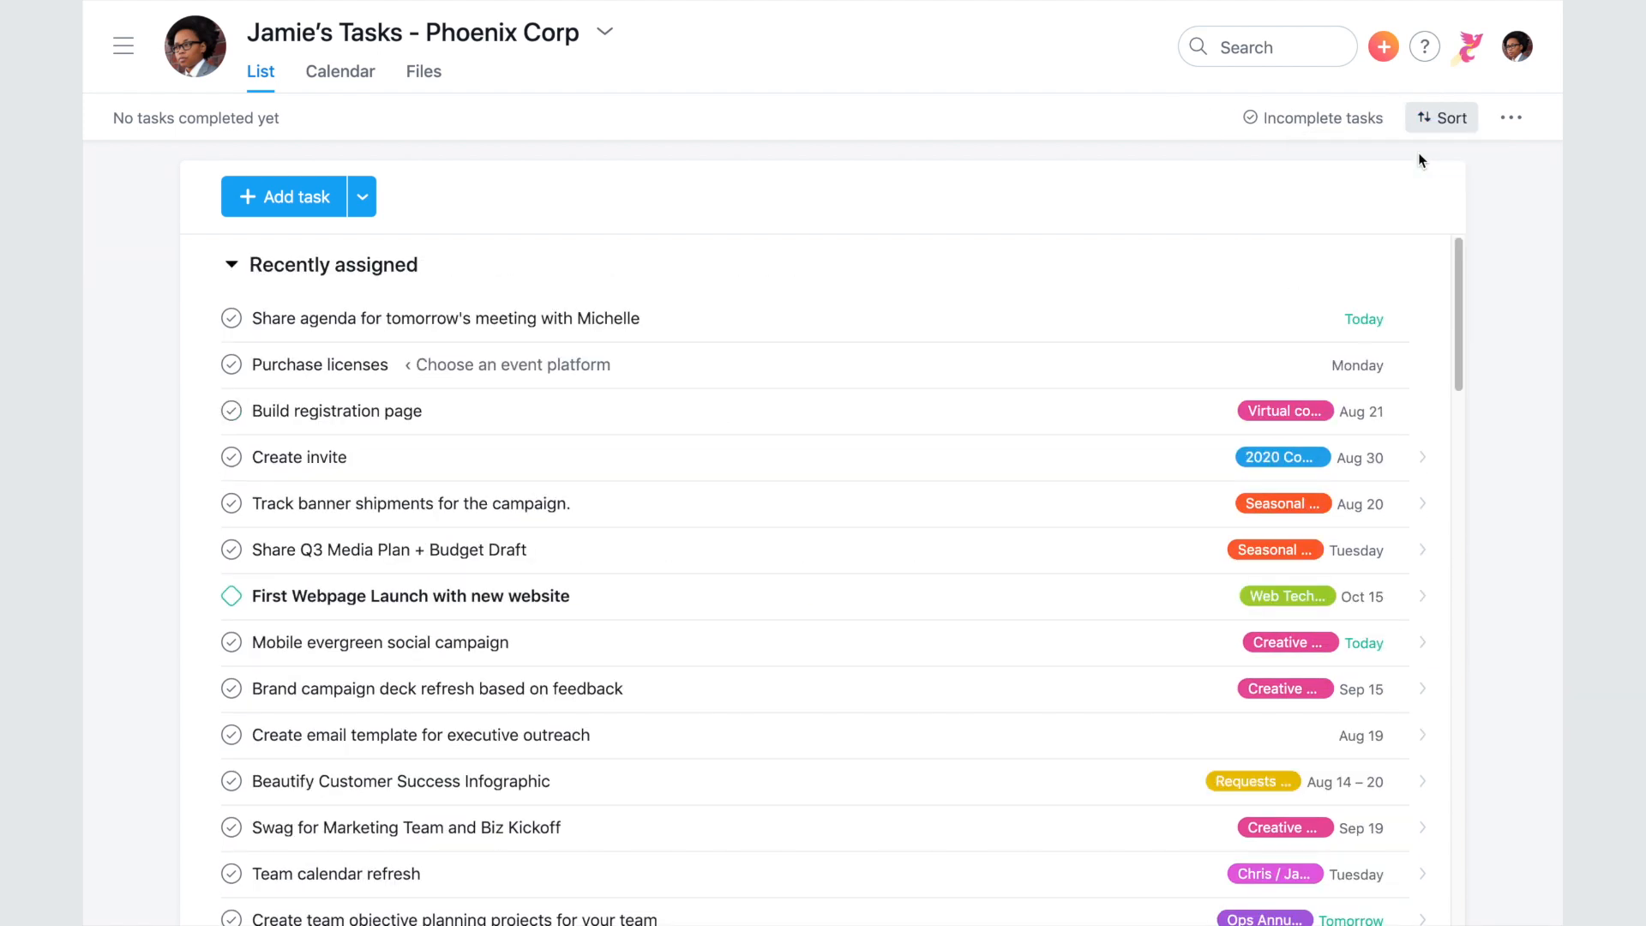
- Collapse the Recently assigned, Today and Upcoming sections
click(231, 265)
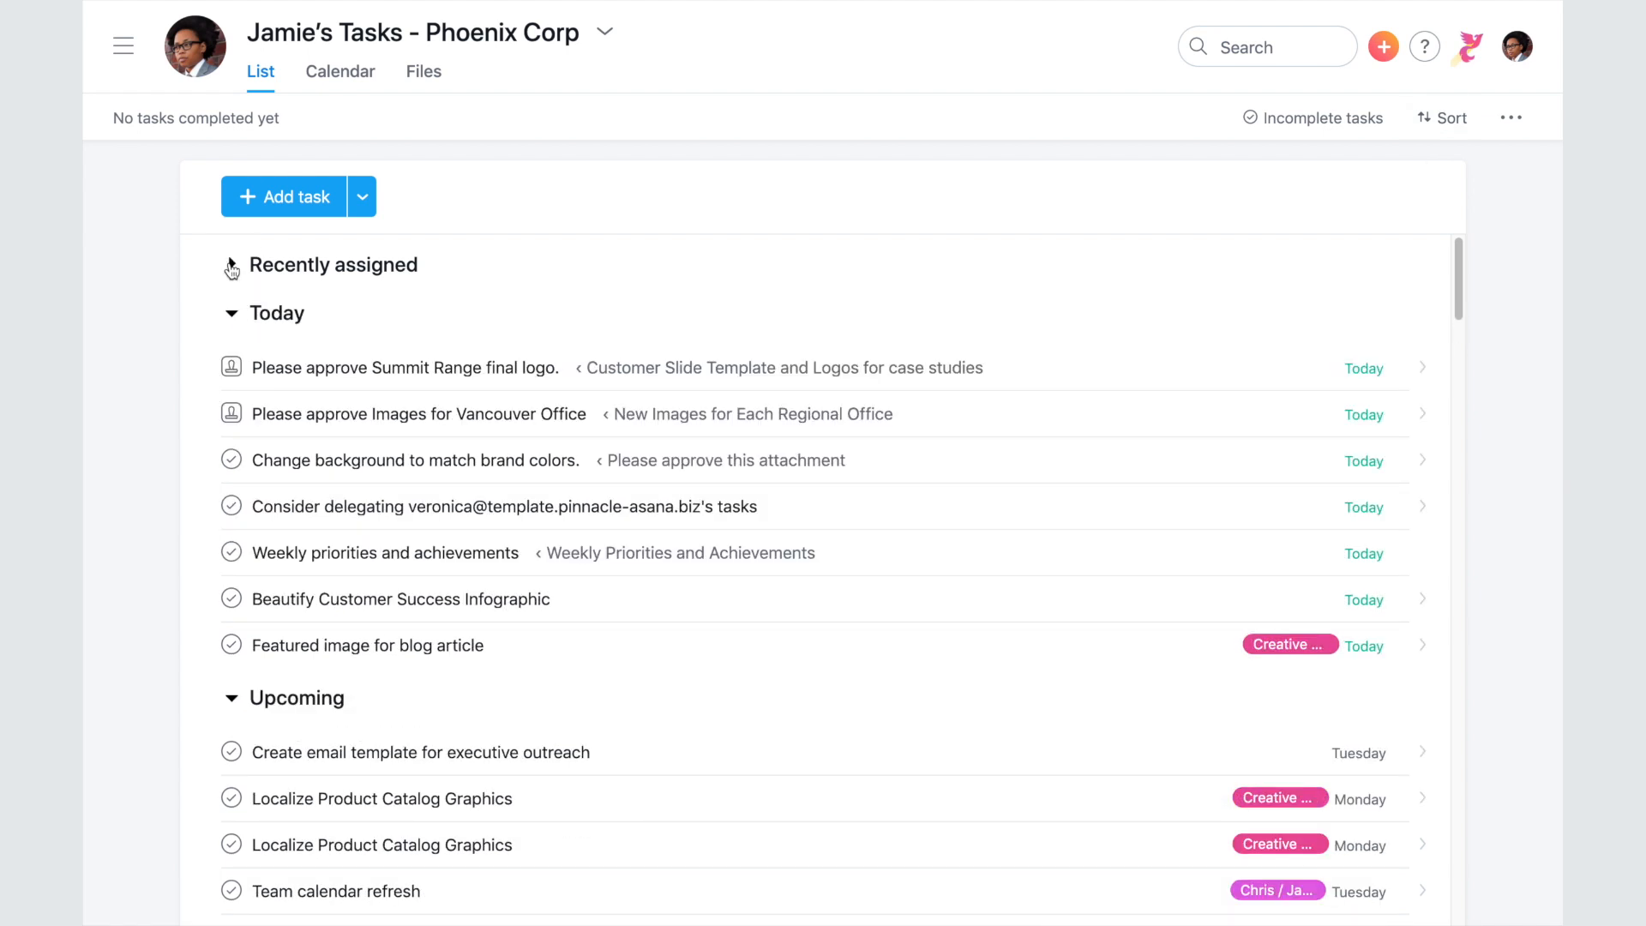
click(232, 316)
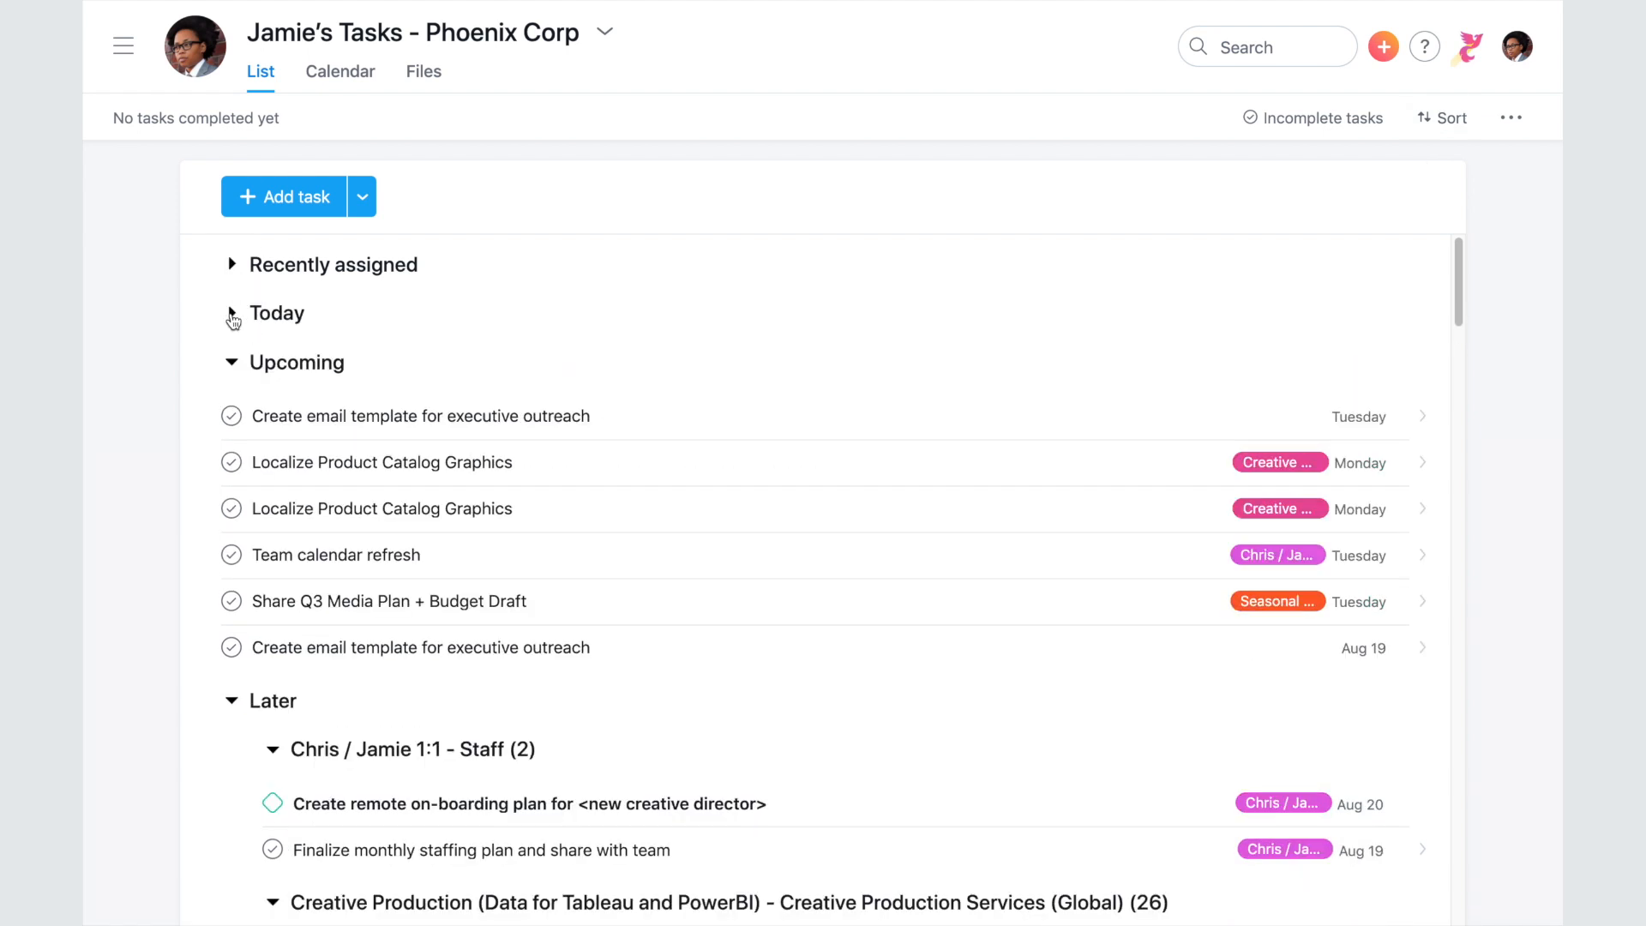
click(232, 363)
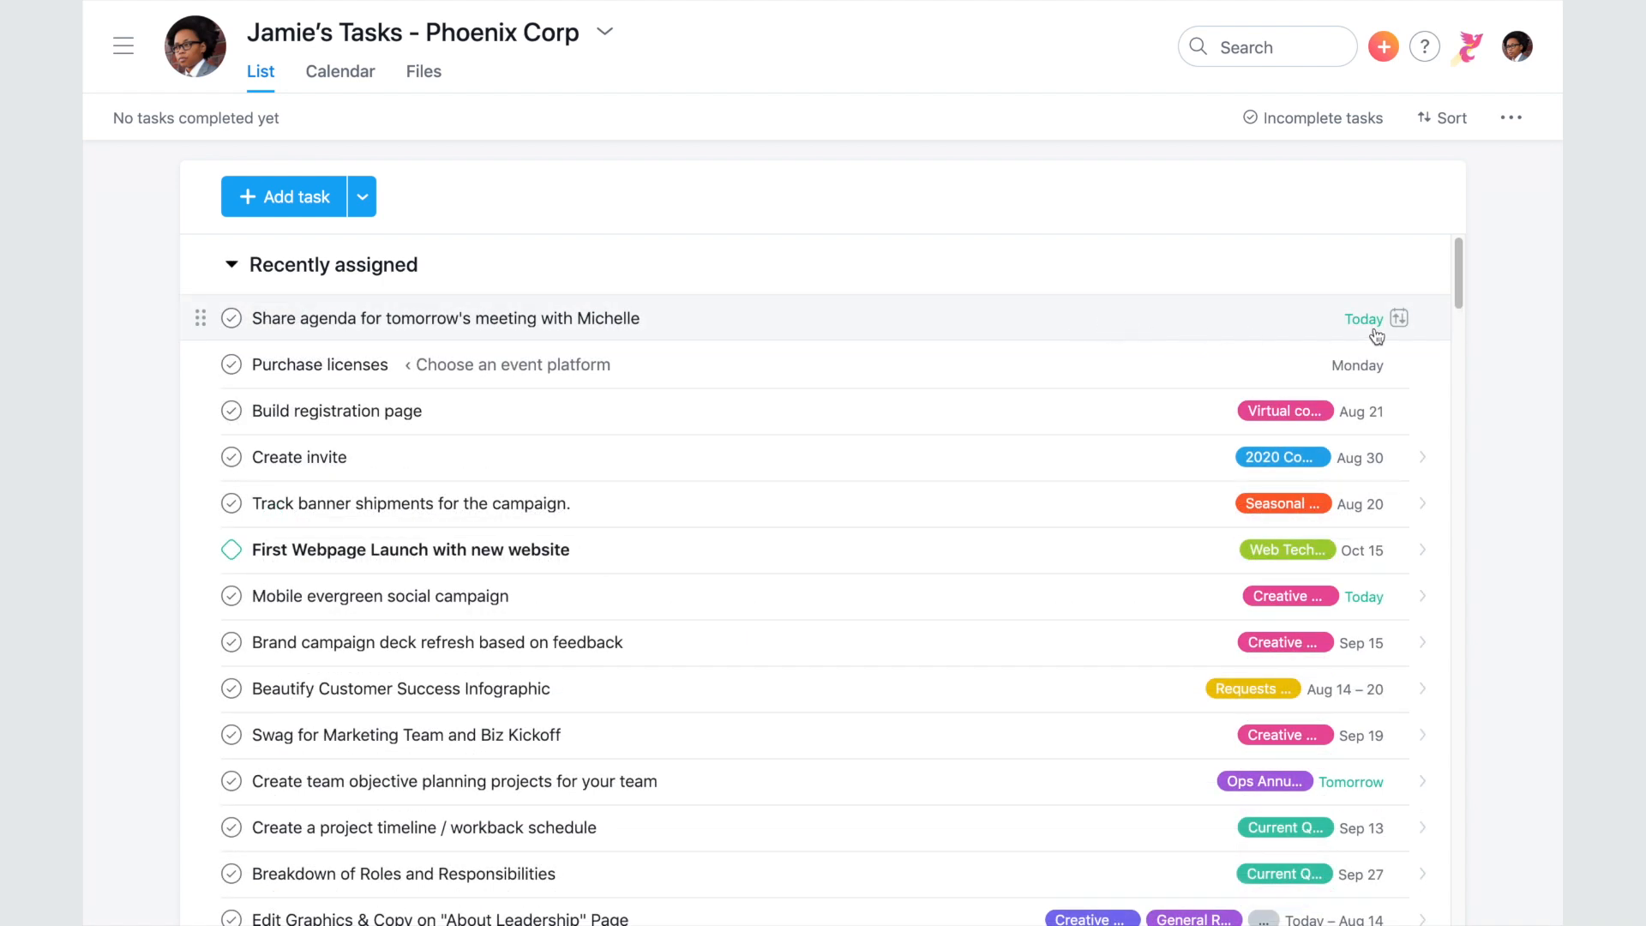
- Mark the agenda task for Today, Purchase licenses for Upcoming, and Build registration page for Later
click(1399, 318)
click(1340, 364)
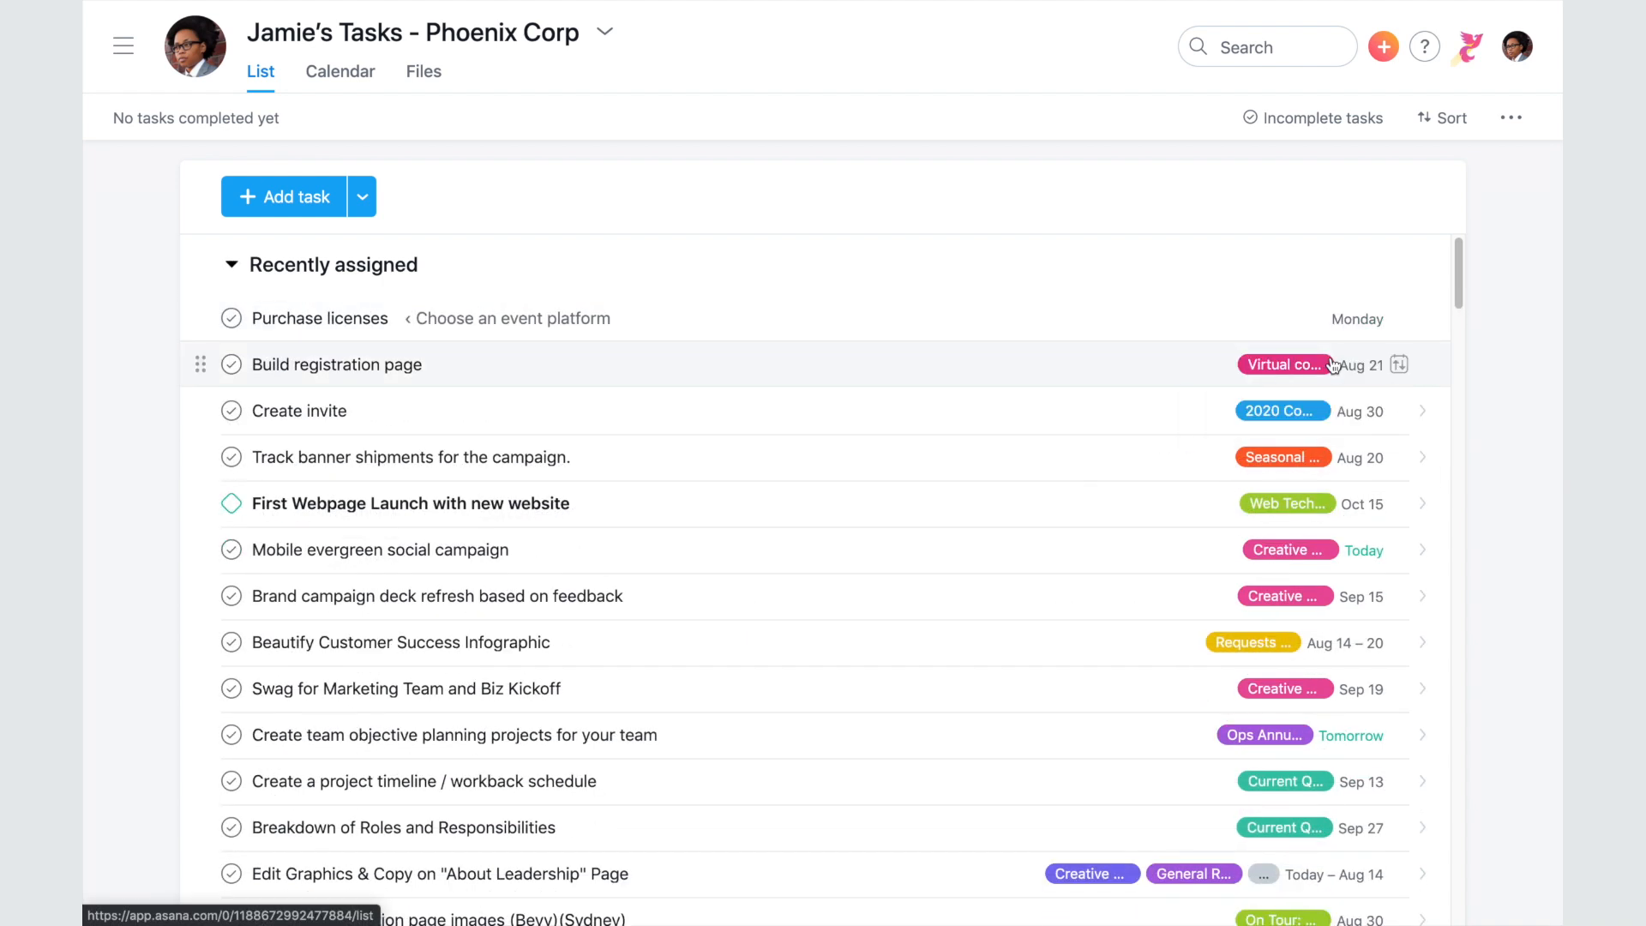
click(1399, 318)
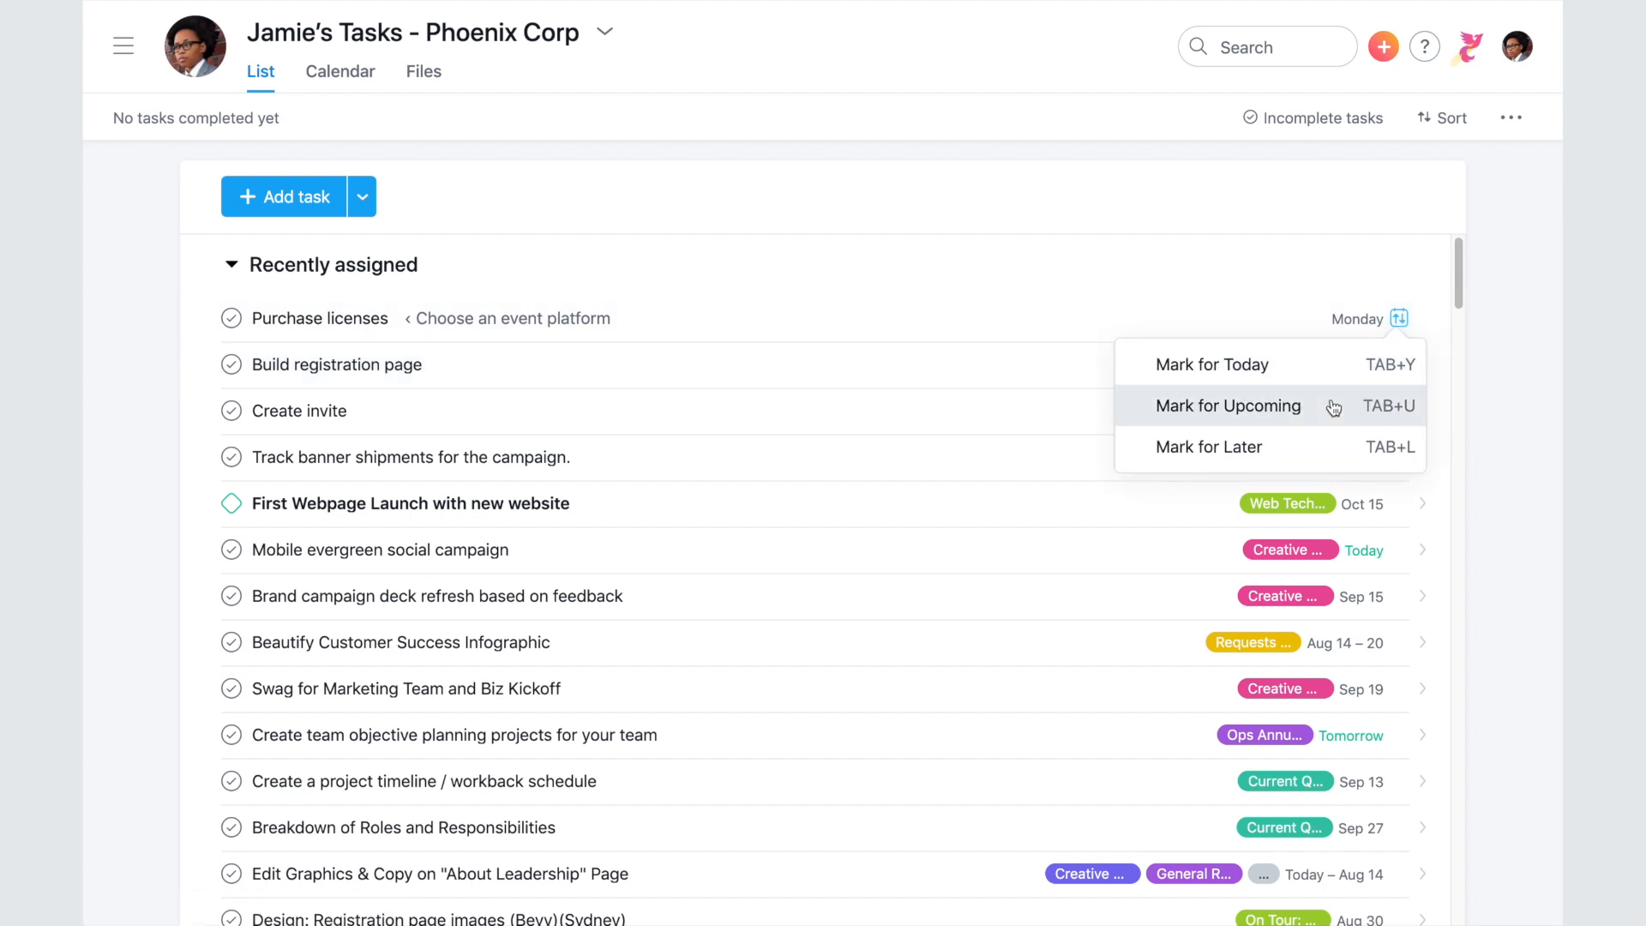
click(1334, 406)
click(1400, 320)
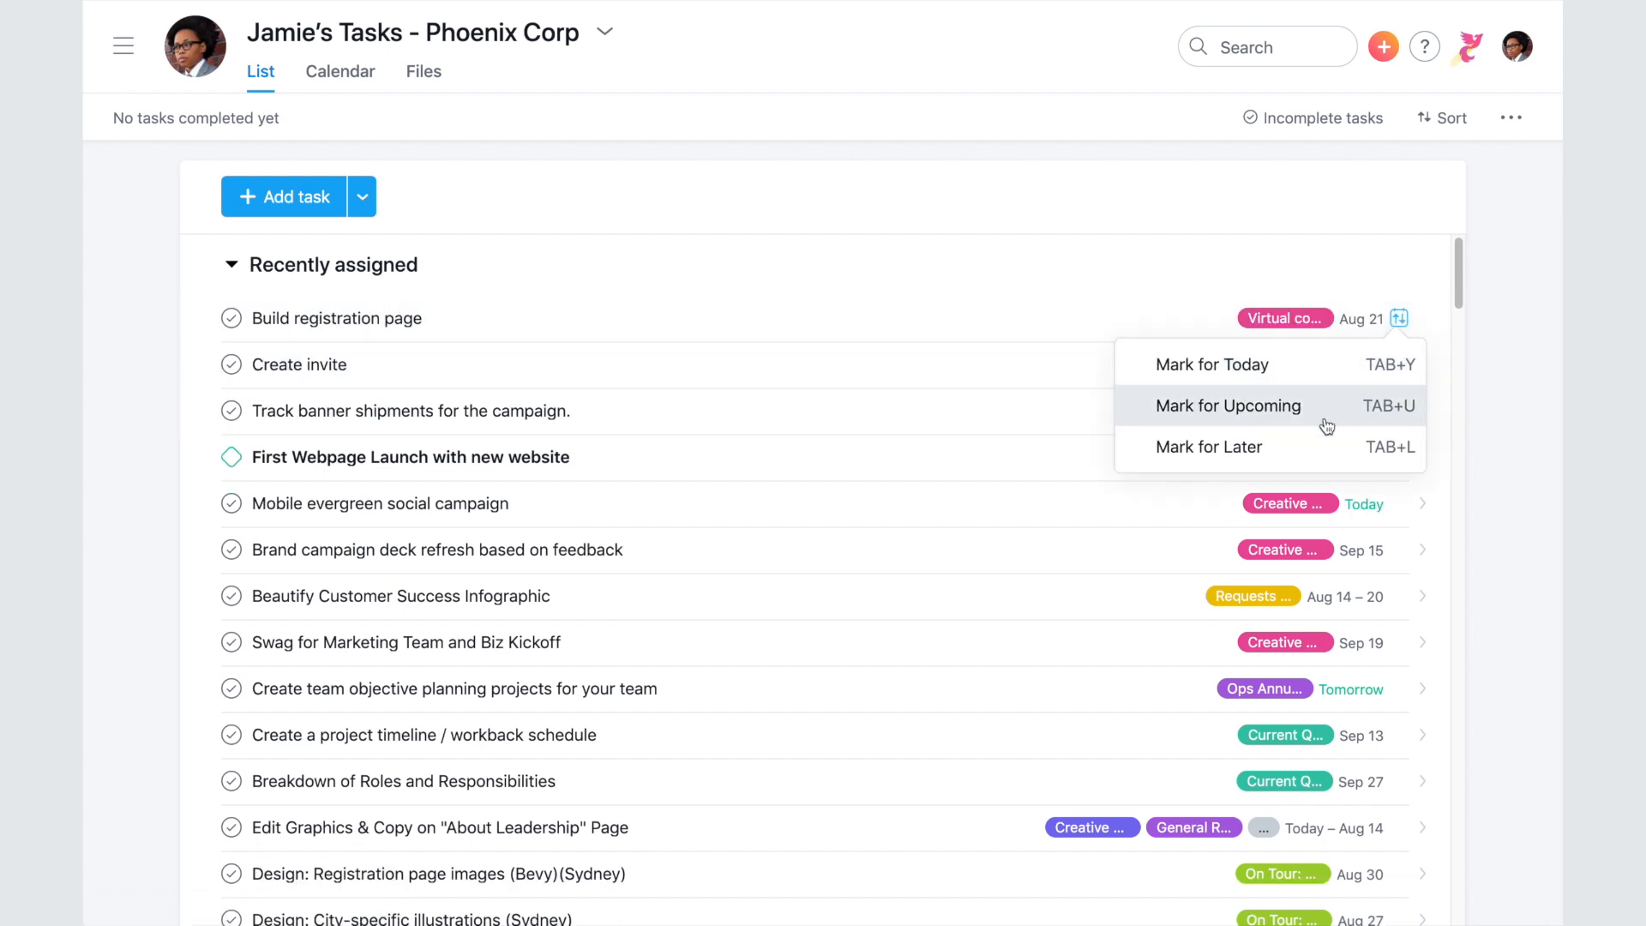
click(1322, 446)
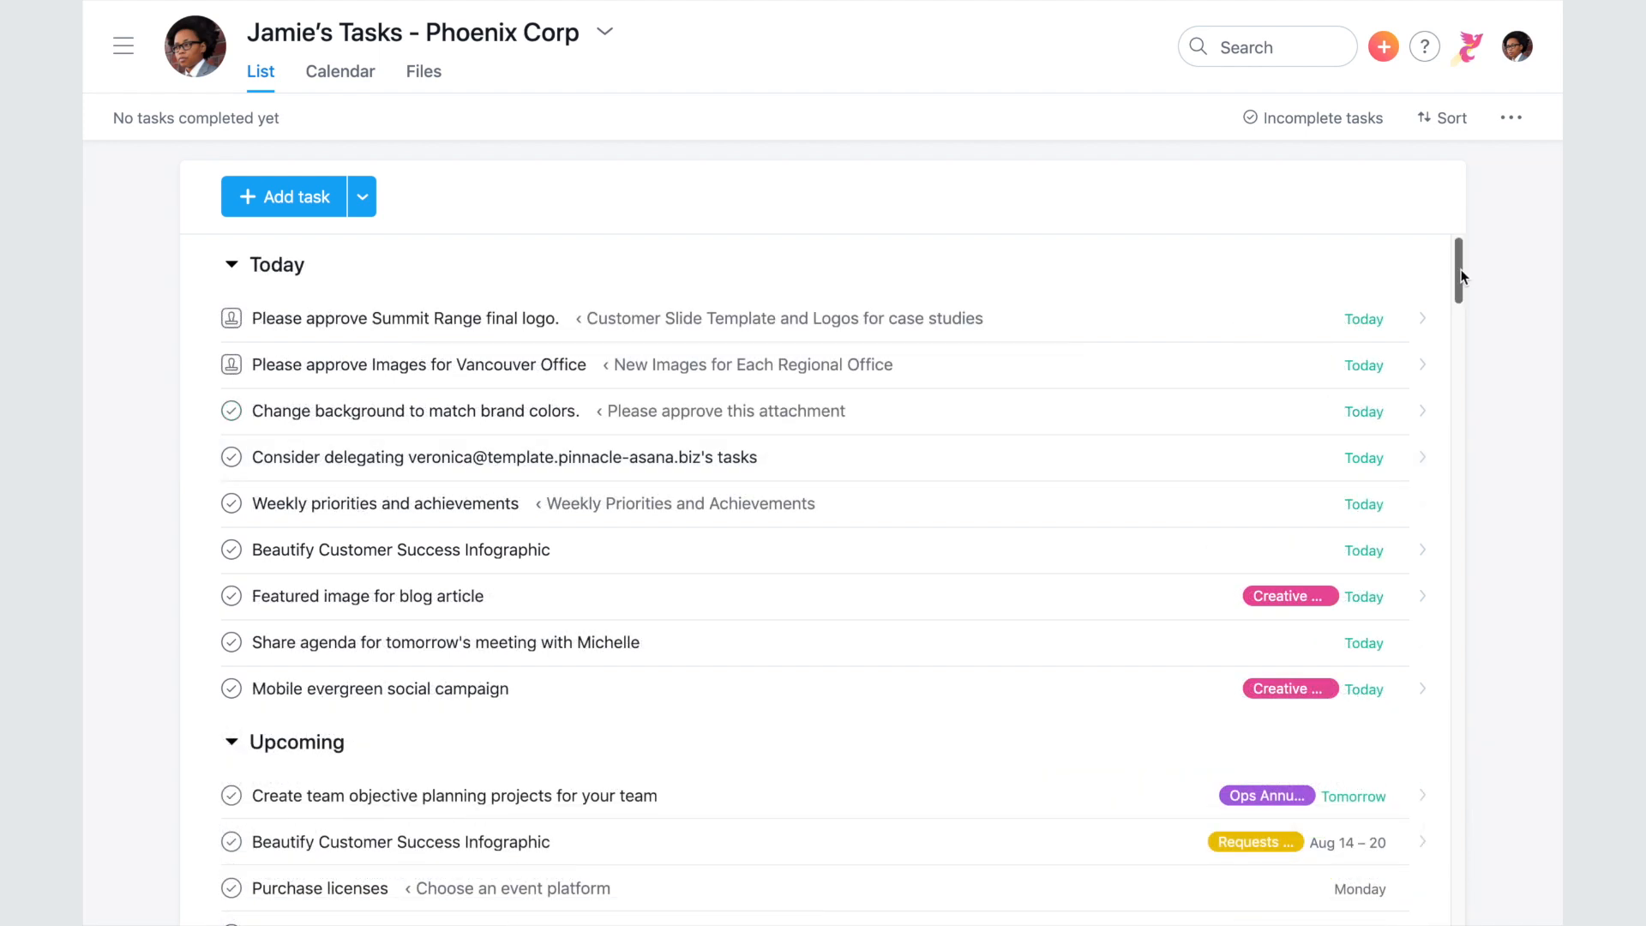
- Give the email-template task a start date of August 14, spanning Aug 14–18
drag(1462, 276, 1462, 344)
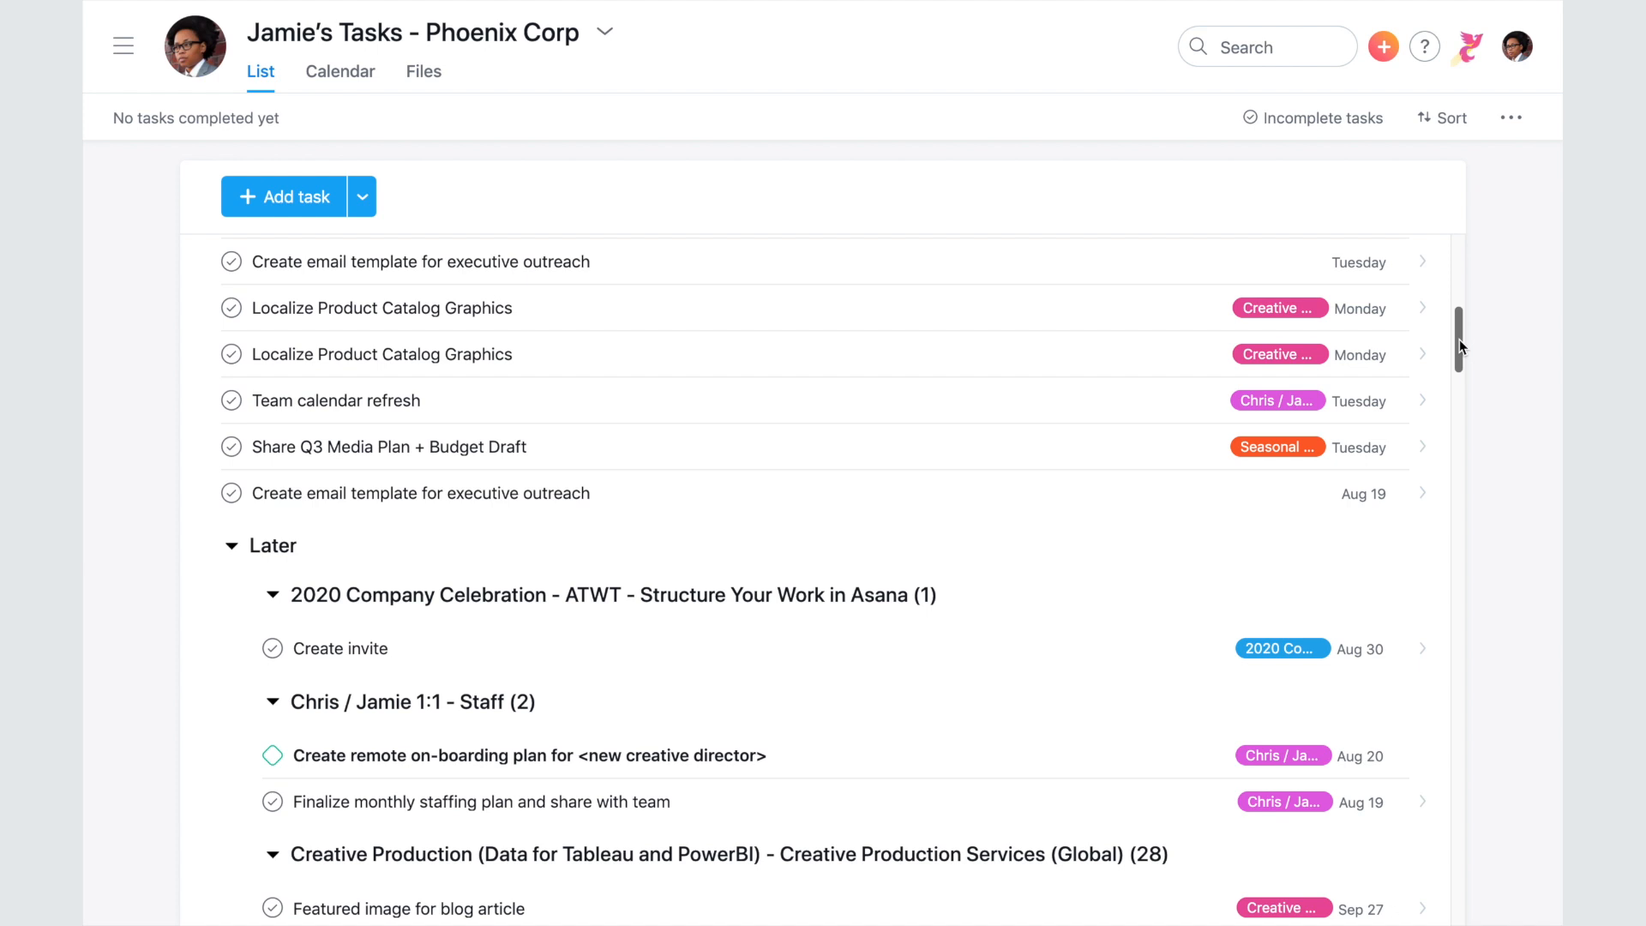
click(1369, 271)
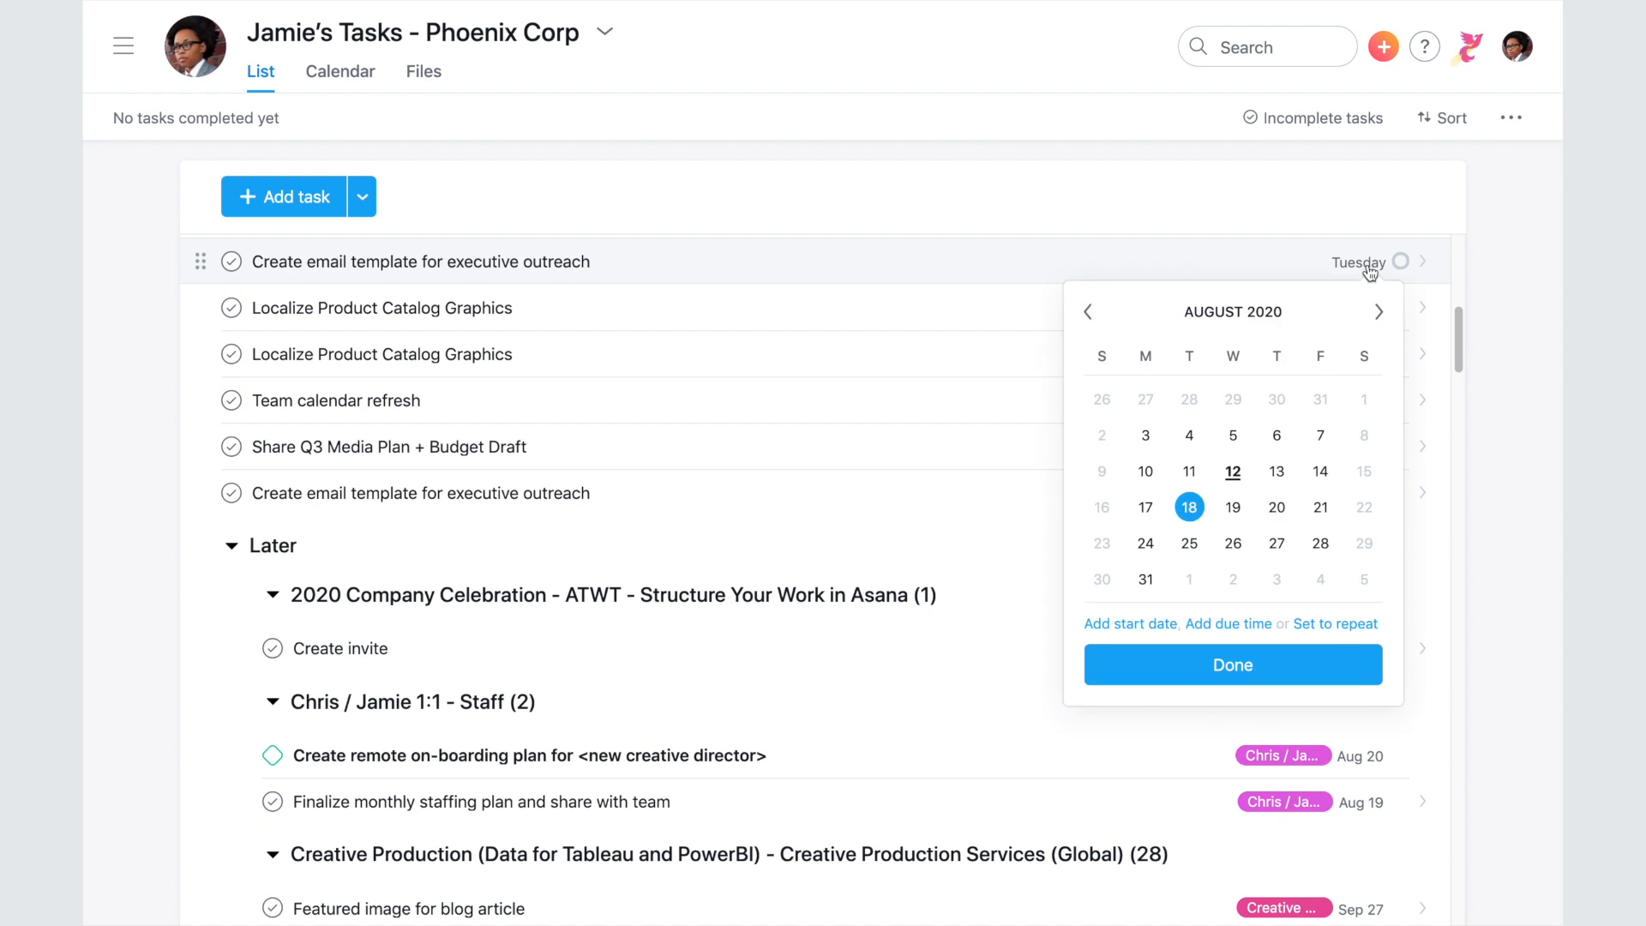
click(1153, 625)
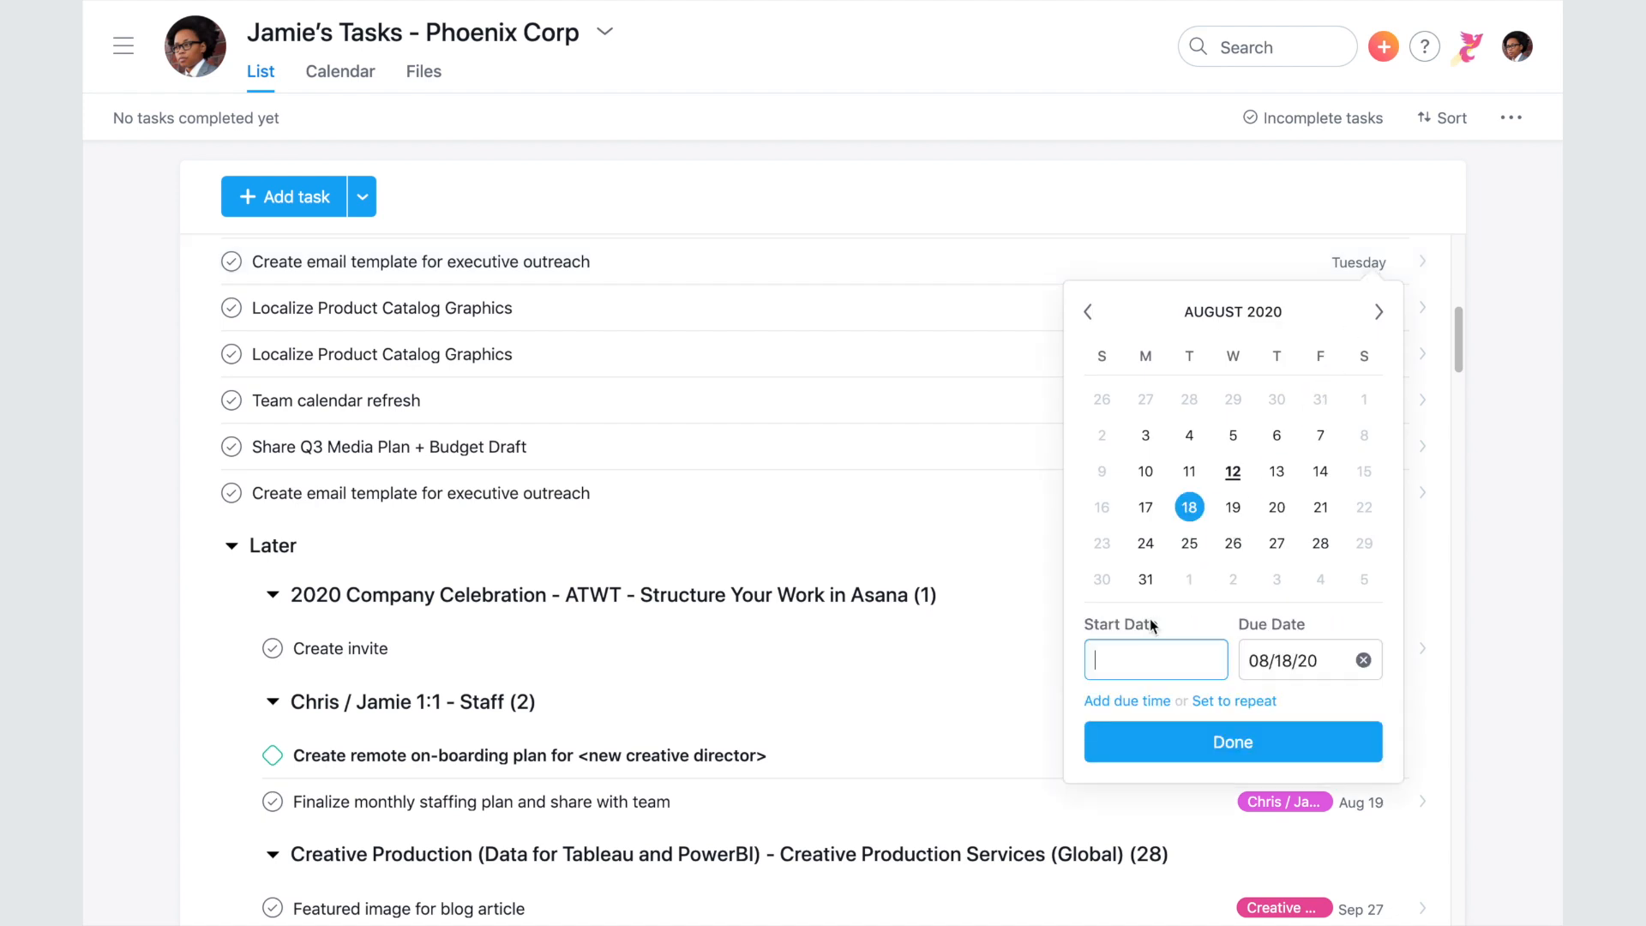
click(1325, 473)
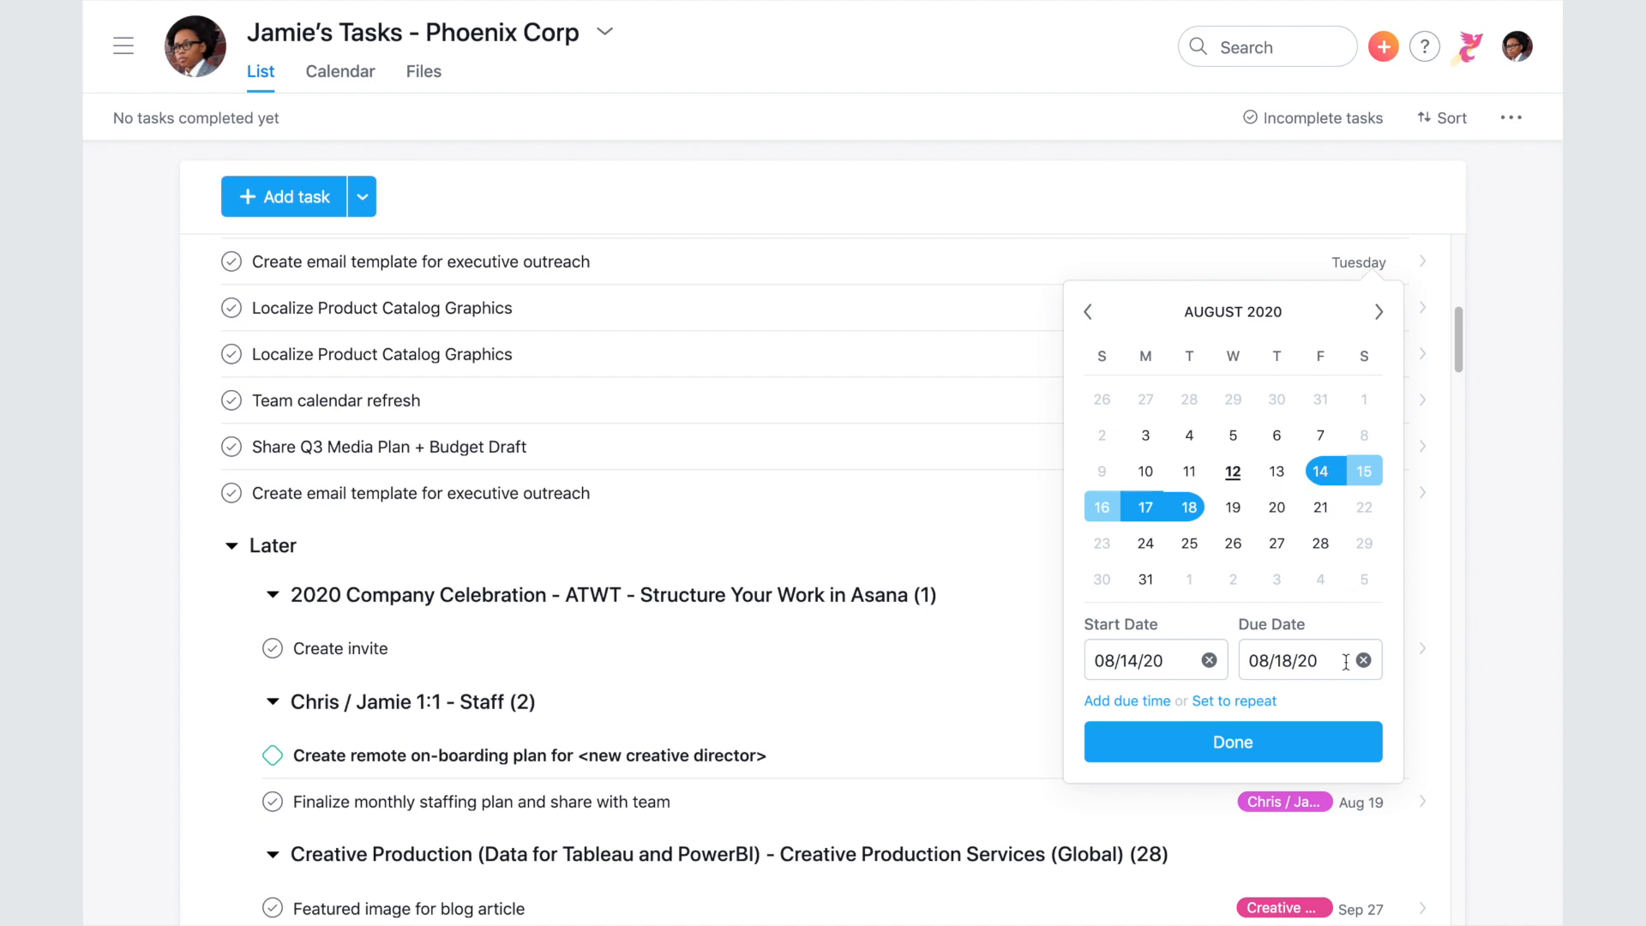
click(1300, 739)
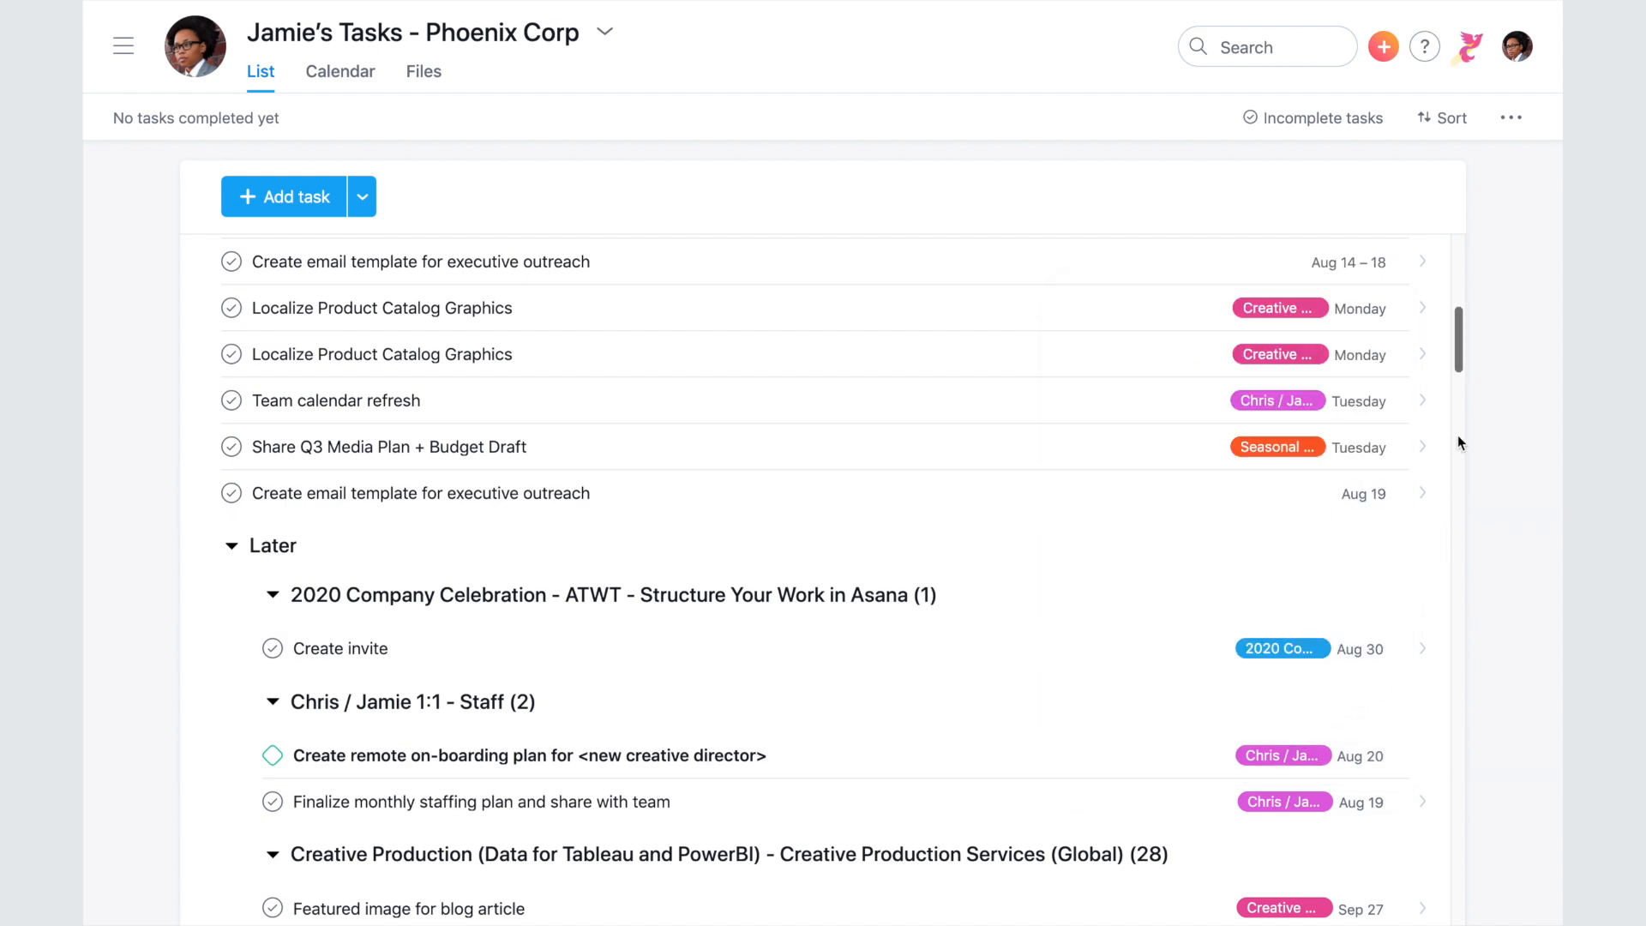
drag(1458, 373, 1458, 298)
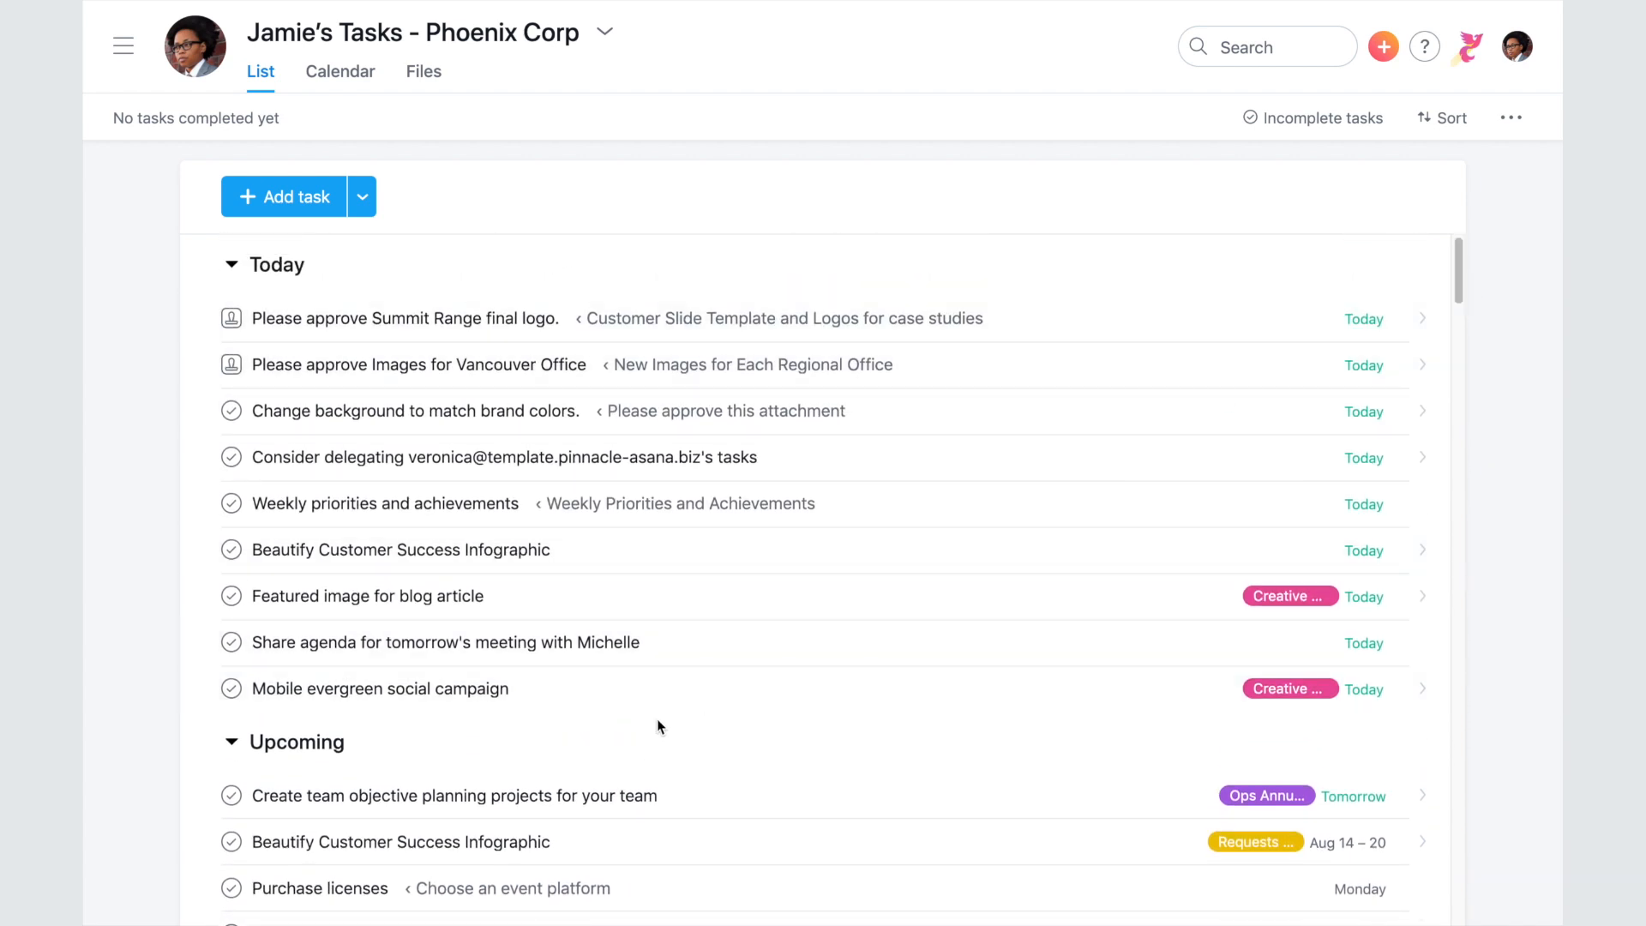
- Collapse Upcoming and Later, complete the agenda task, and approve the Summit Range final logo
click(233, 745)
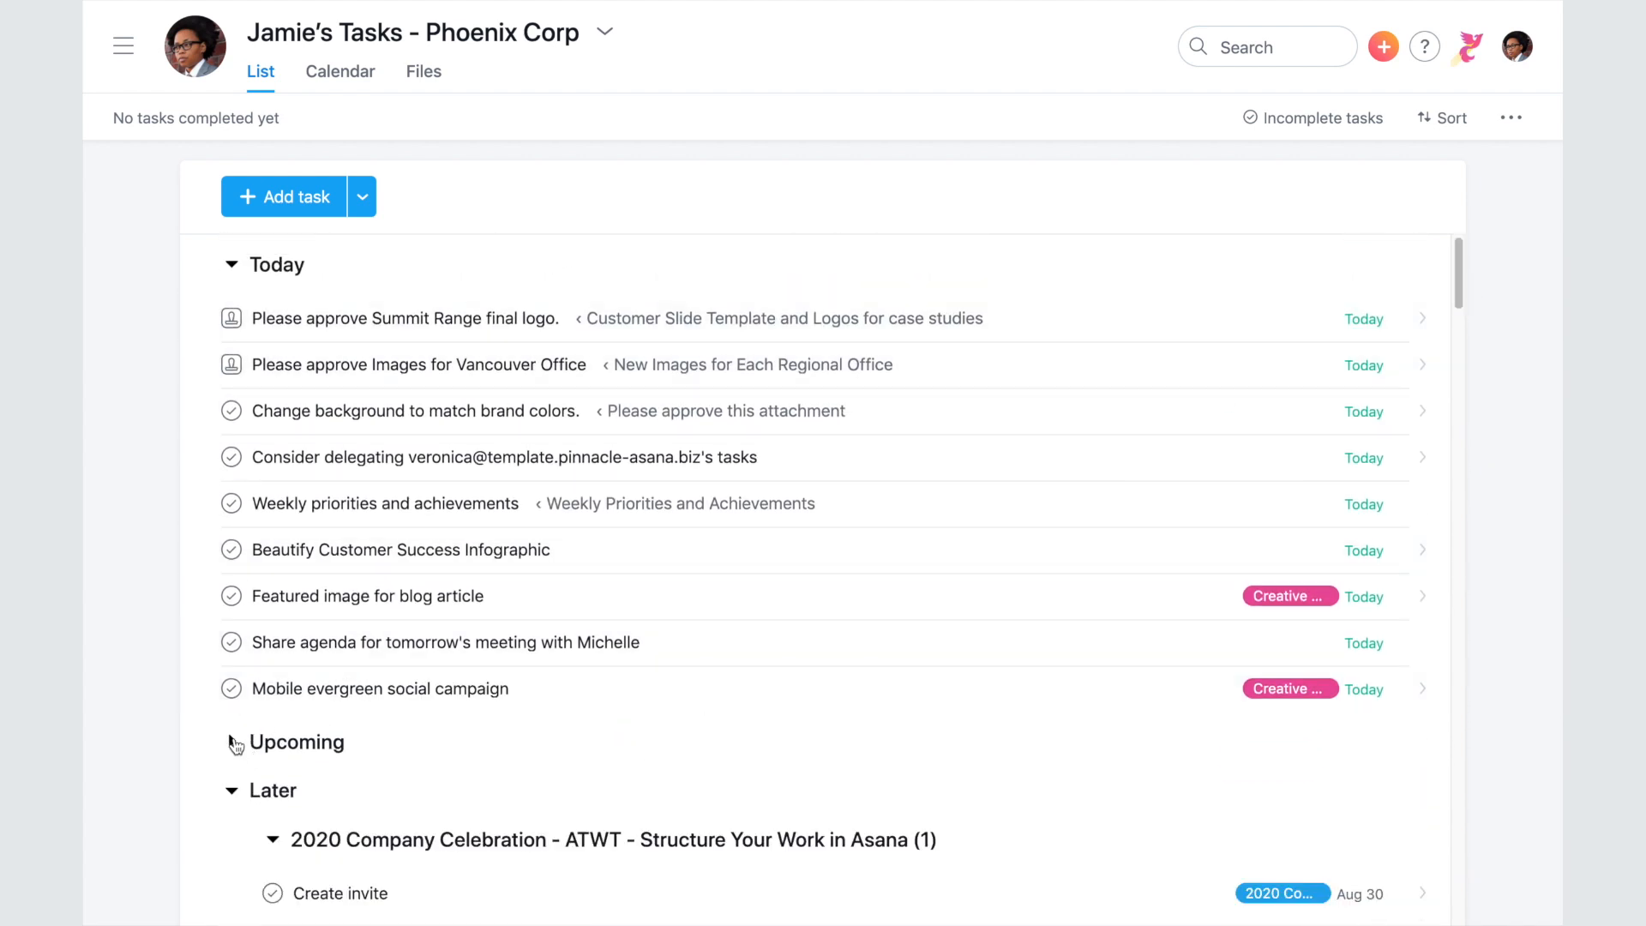
click(230, 792)
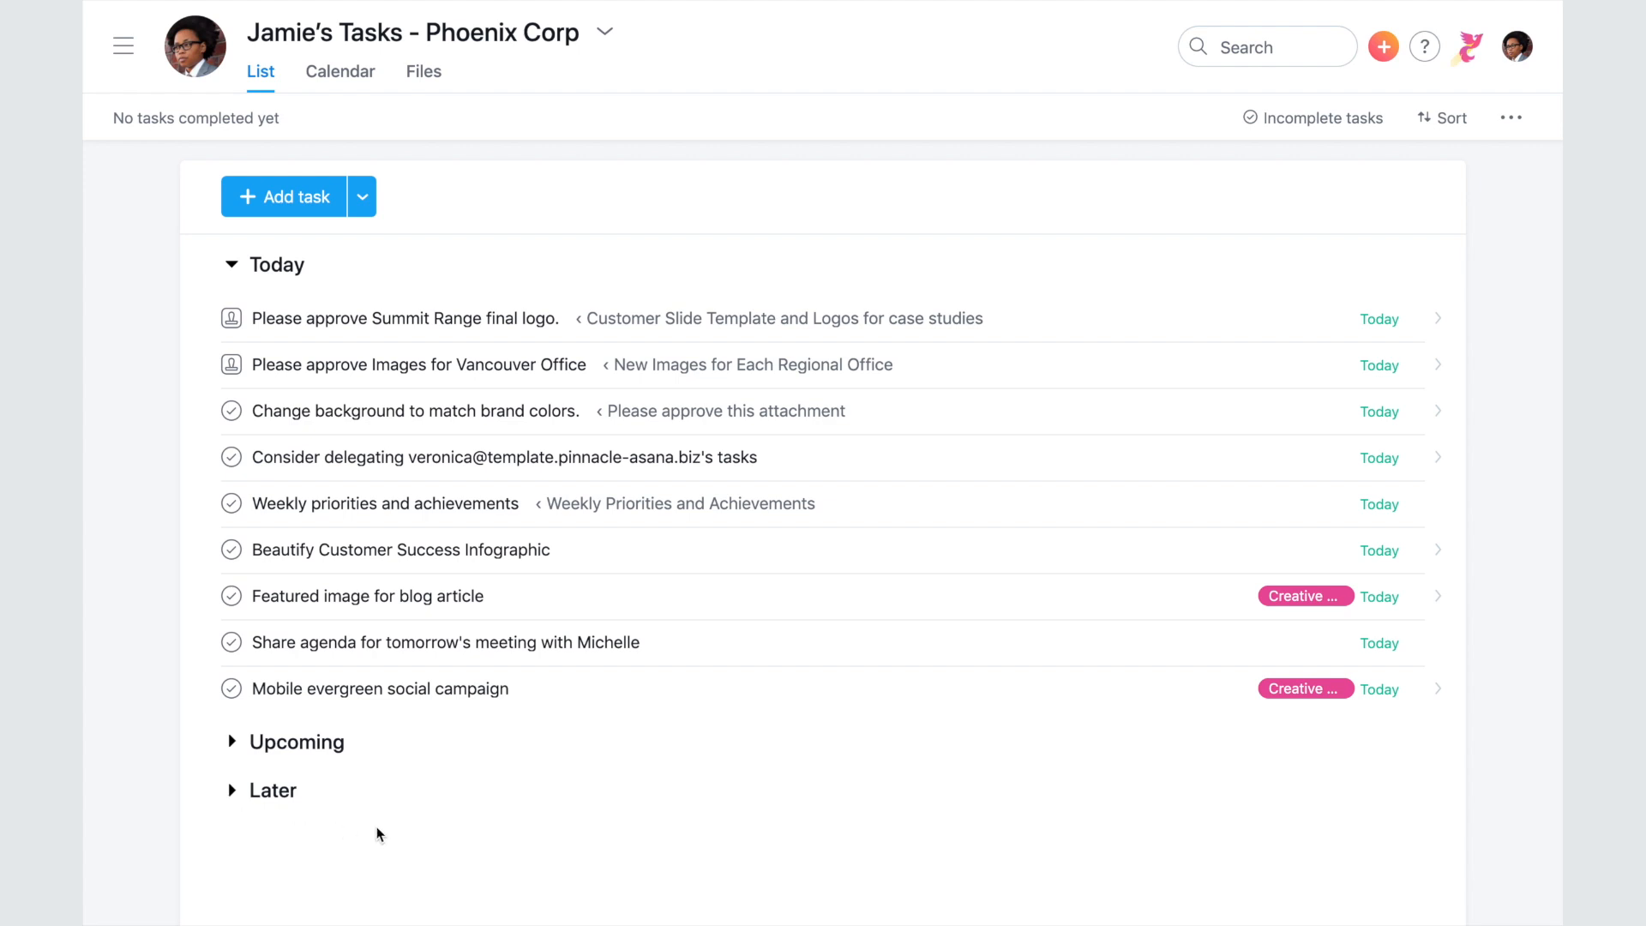
click(233, 645)
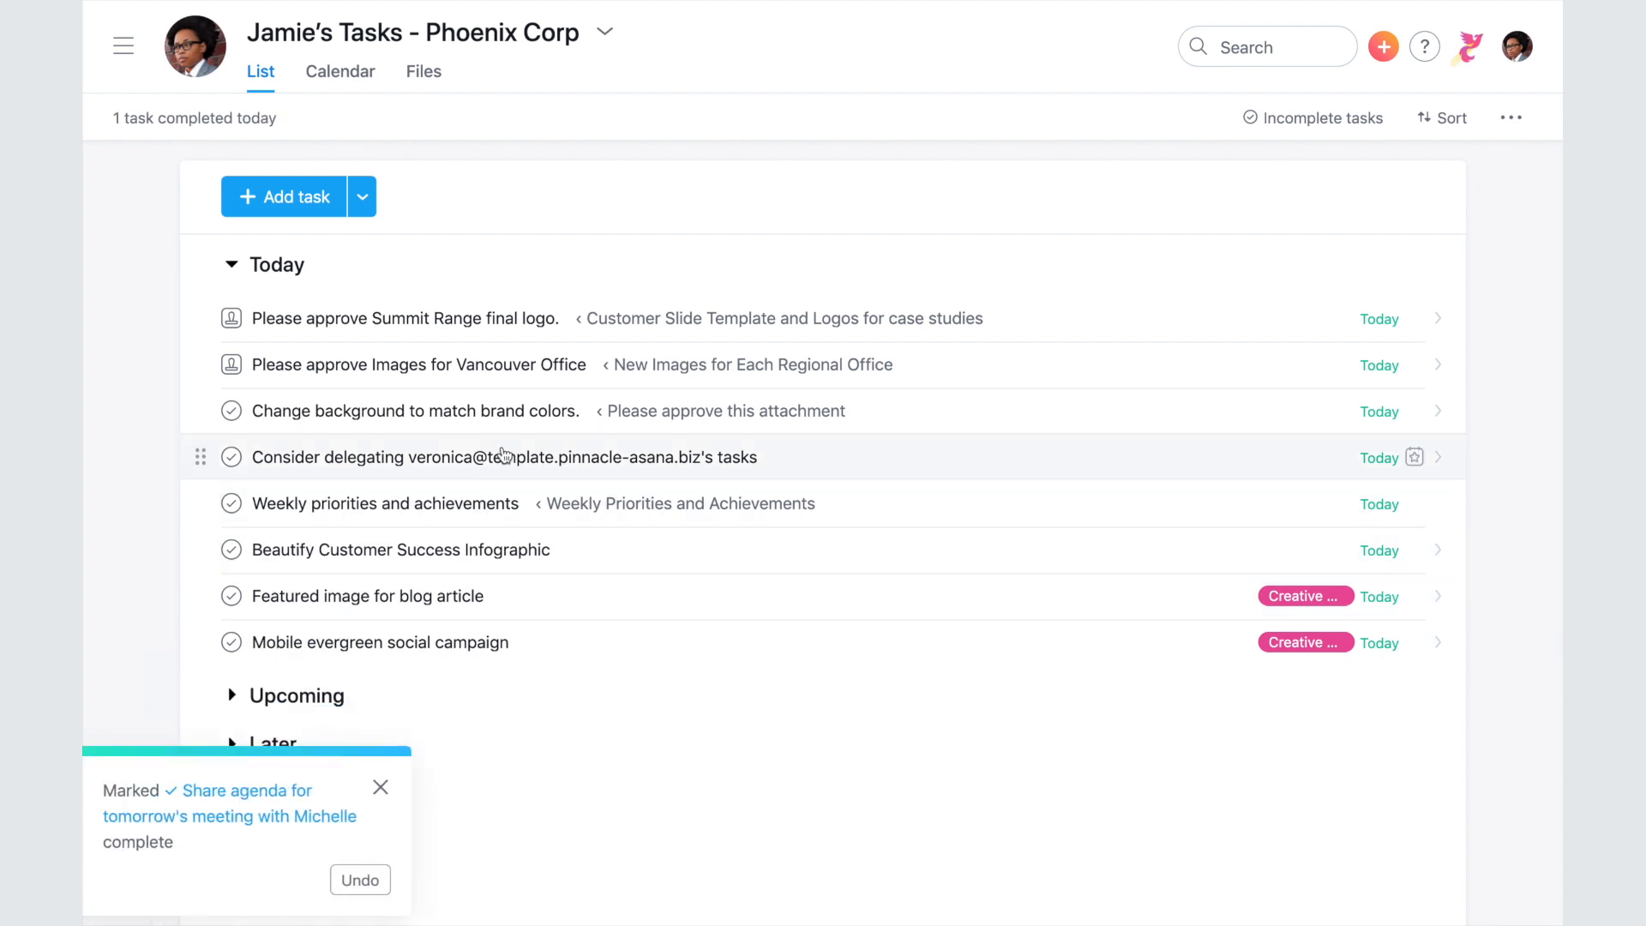
click(506, 319)
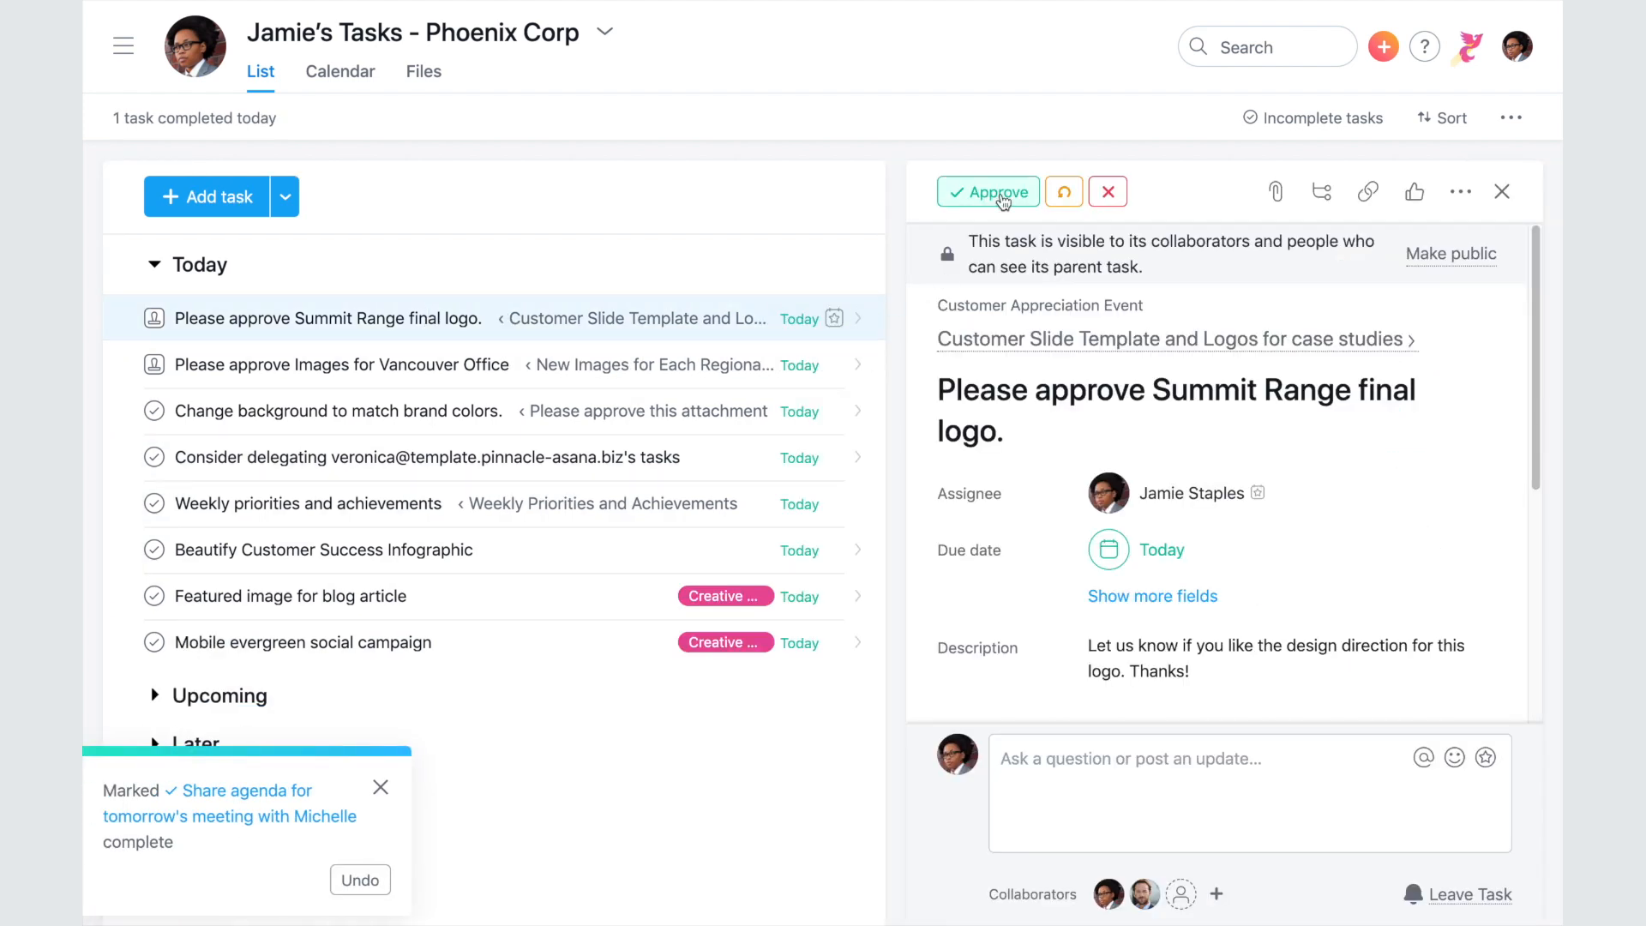
click(999, 193)
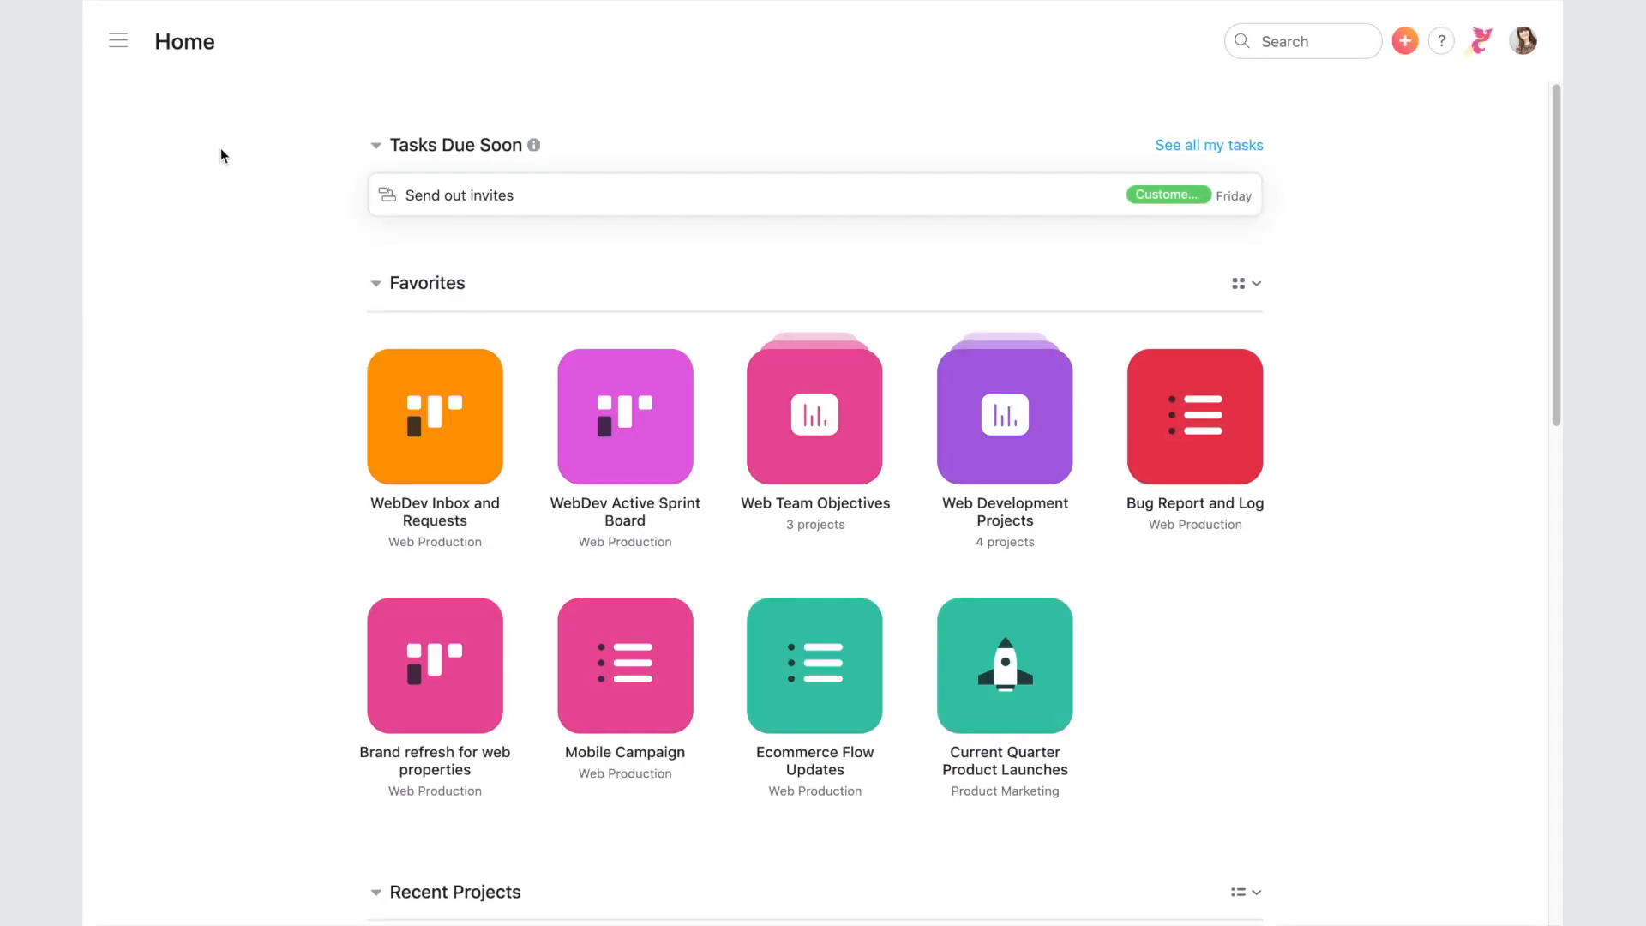
- Go to the Inbox, hide the sidebar, and open the Send out invites notification
click(118, 41)
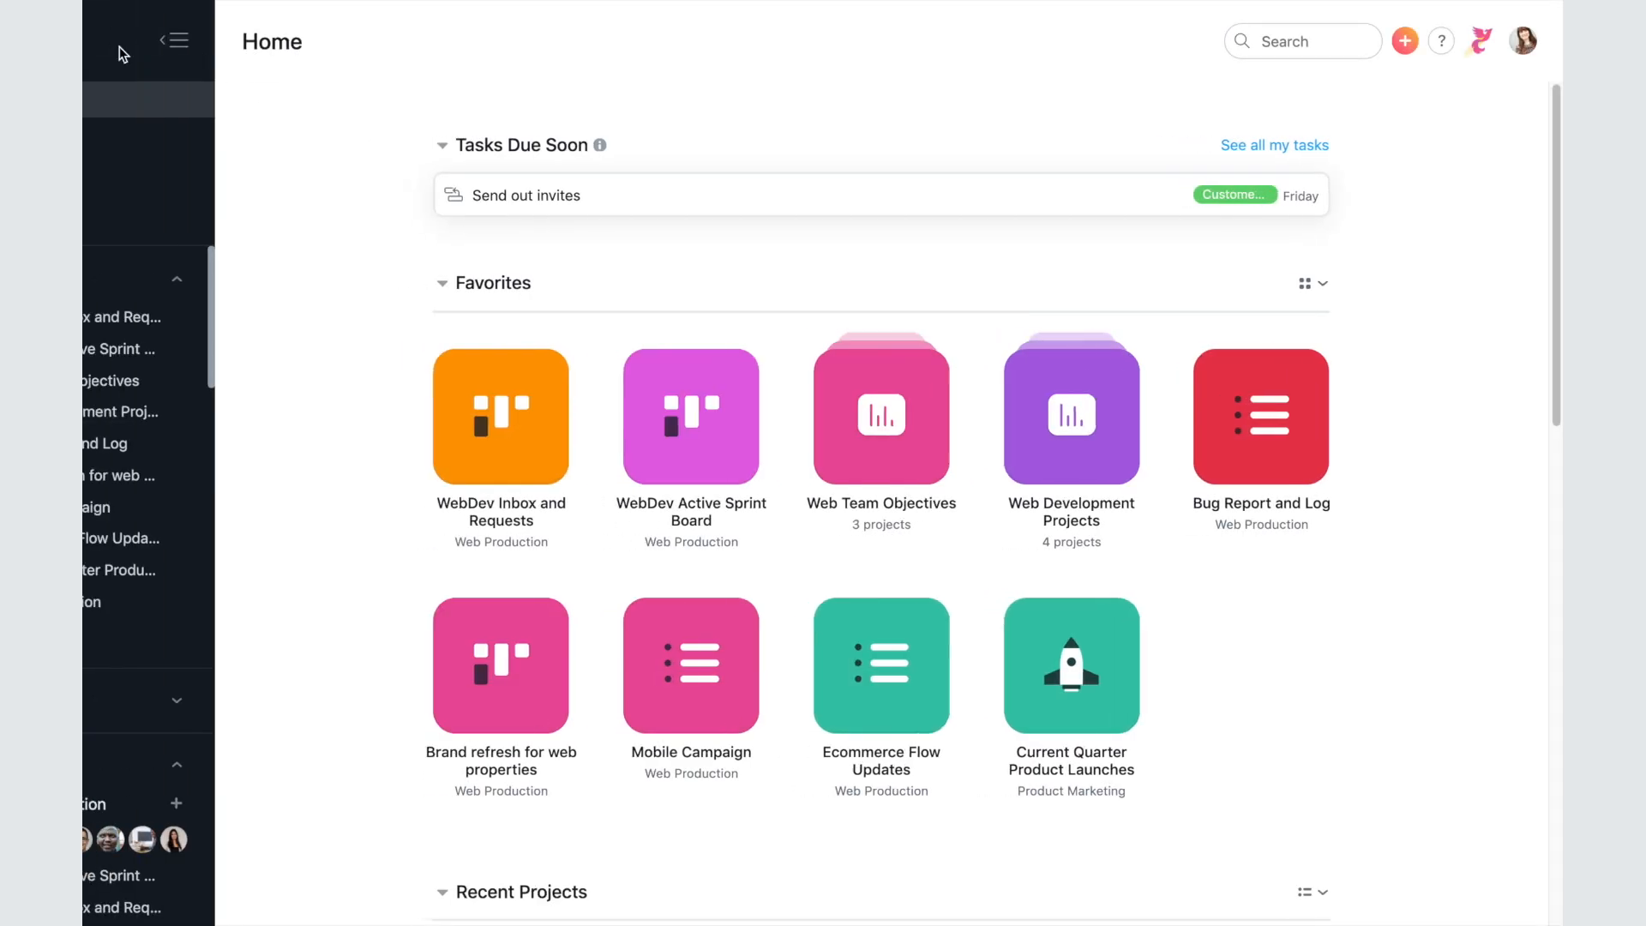
click(250, 173)
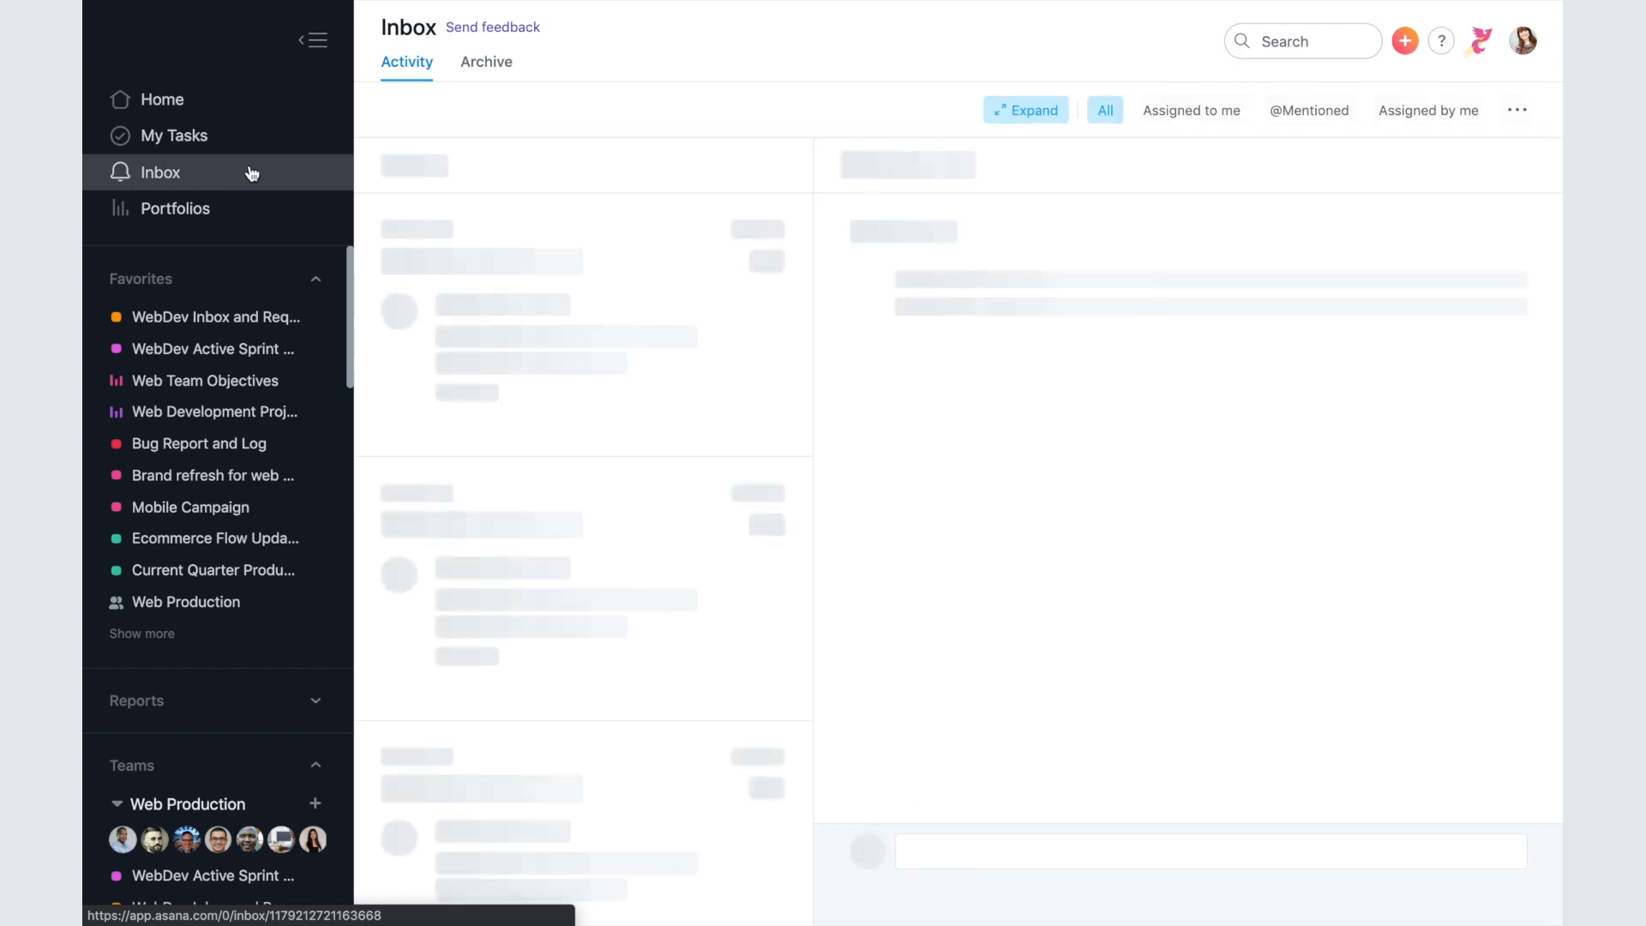
click(314, 40)
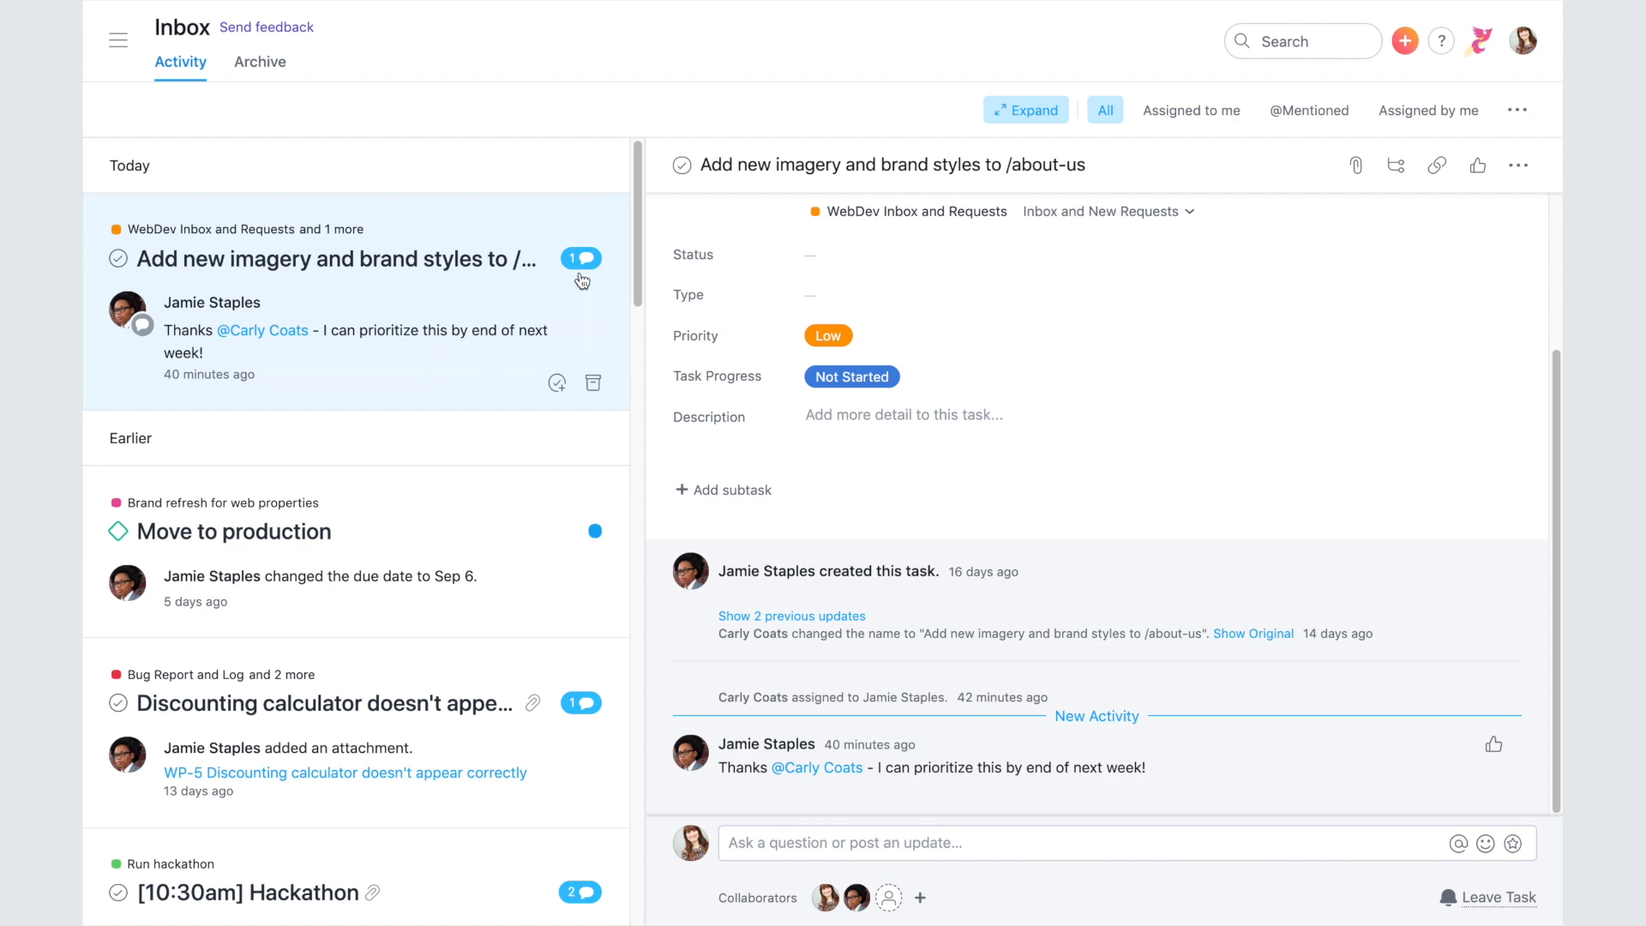
drag(638, 264, 632, 521)
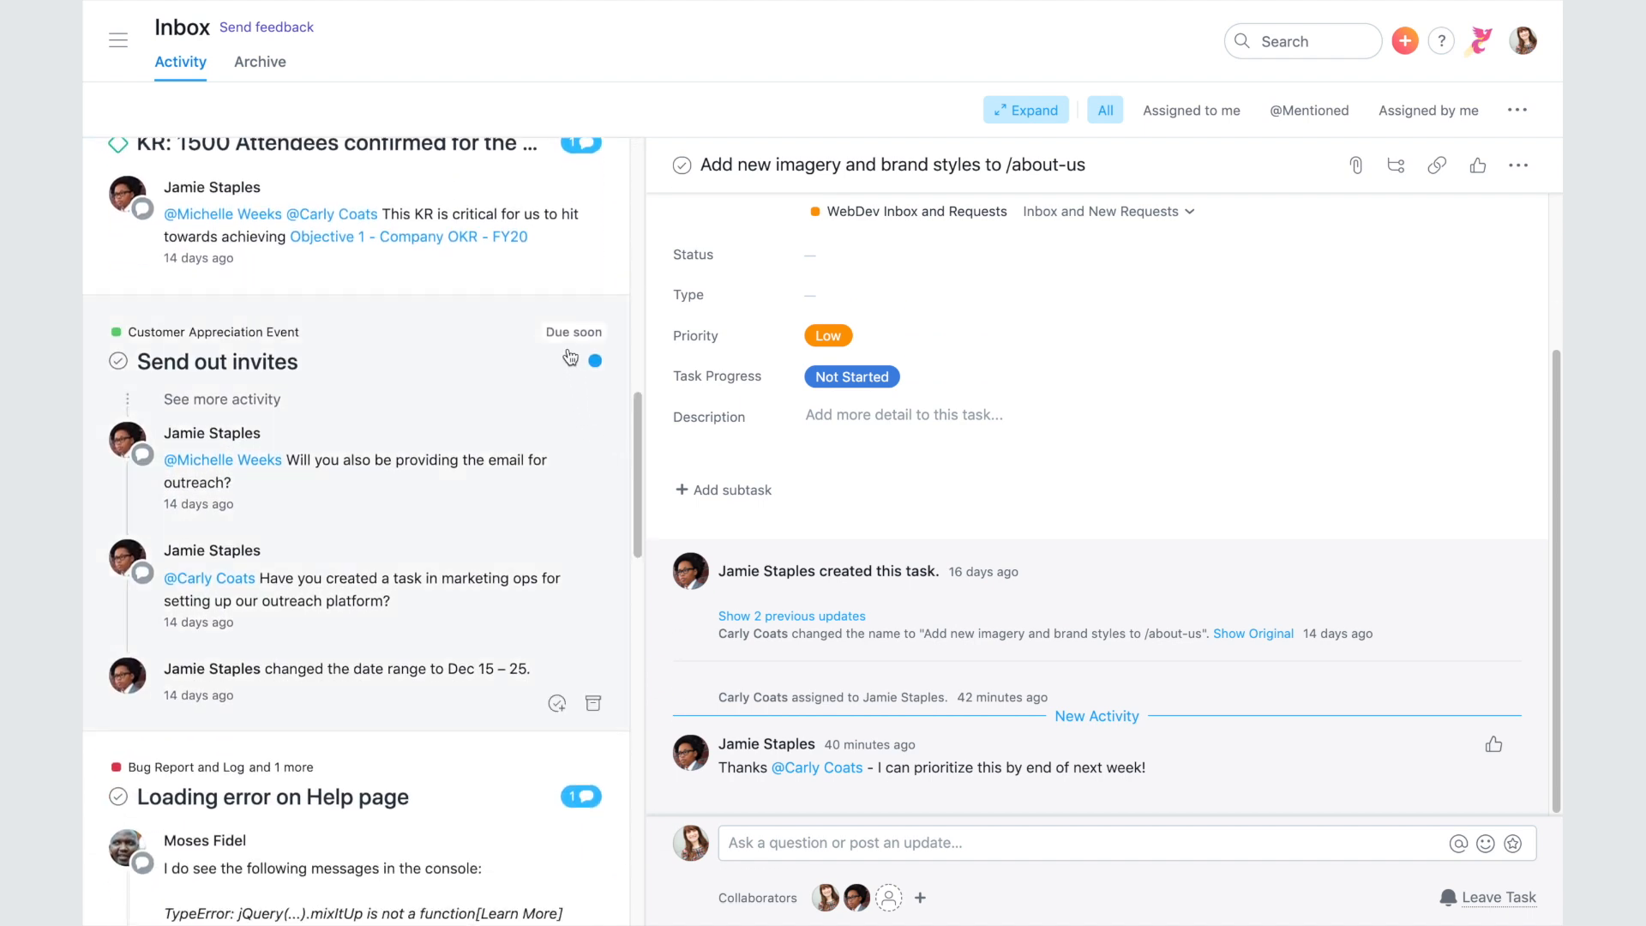
click(508, 416)
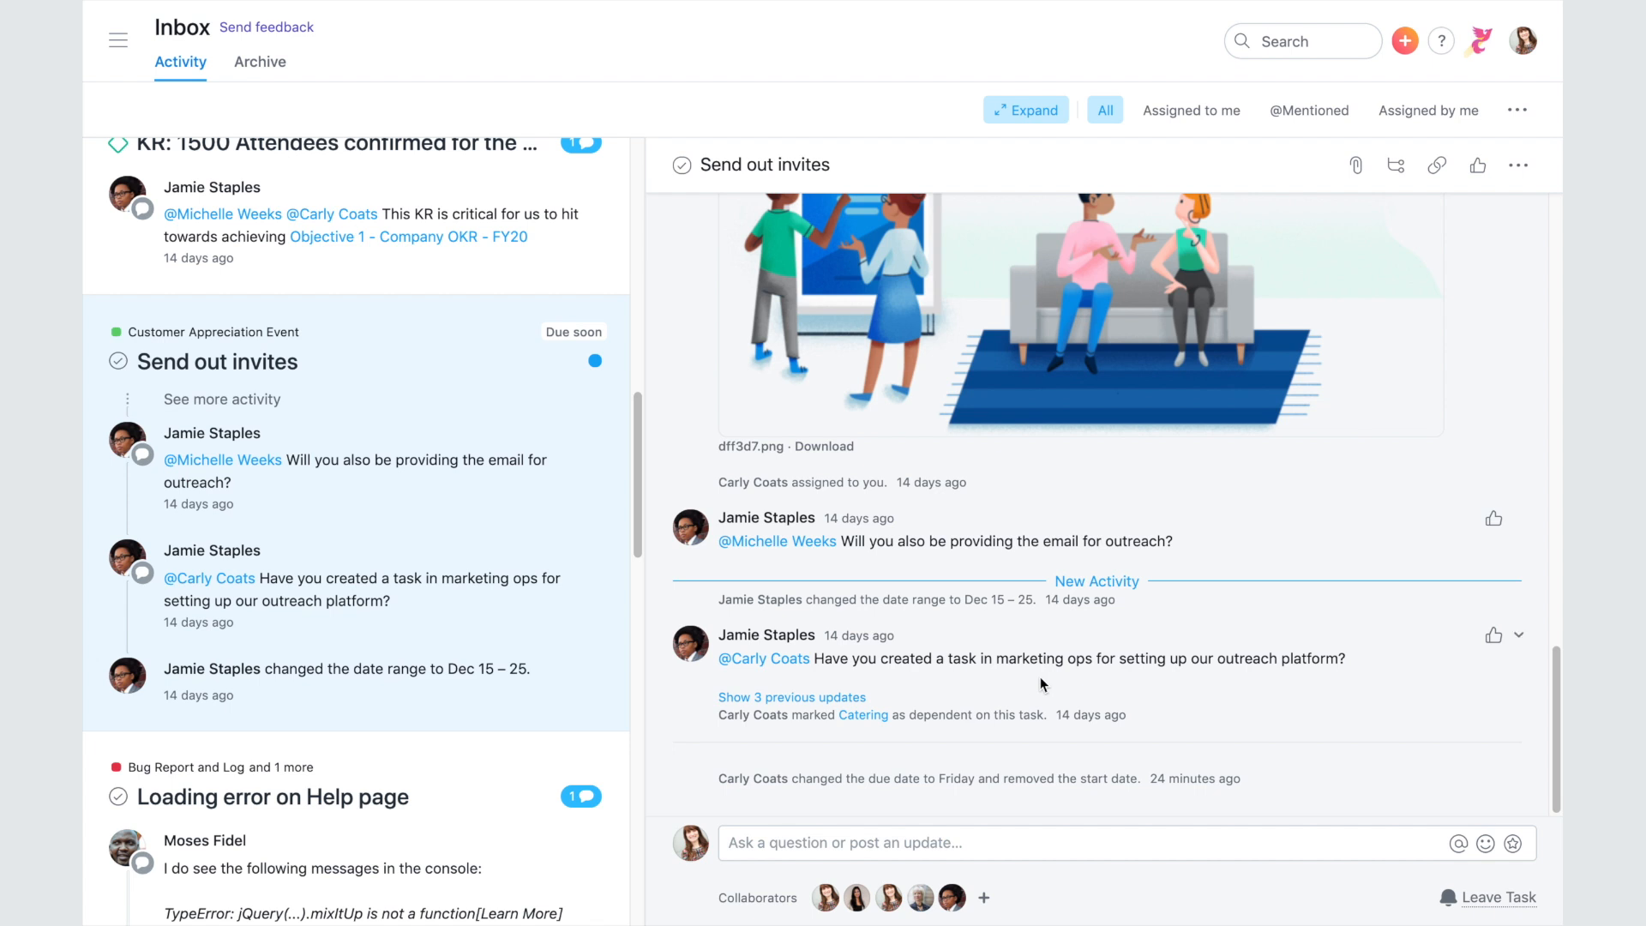
click(1188, 112)
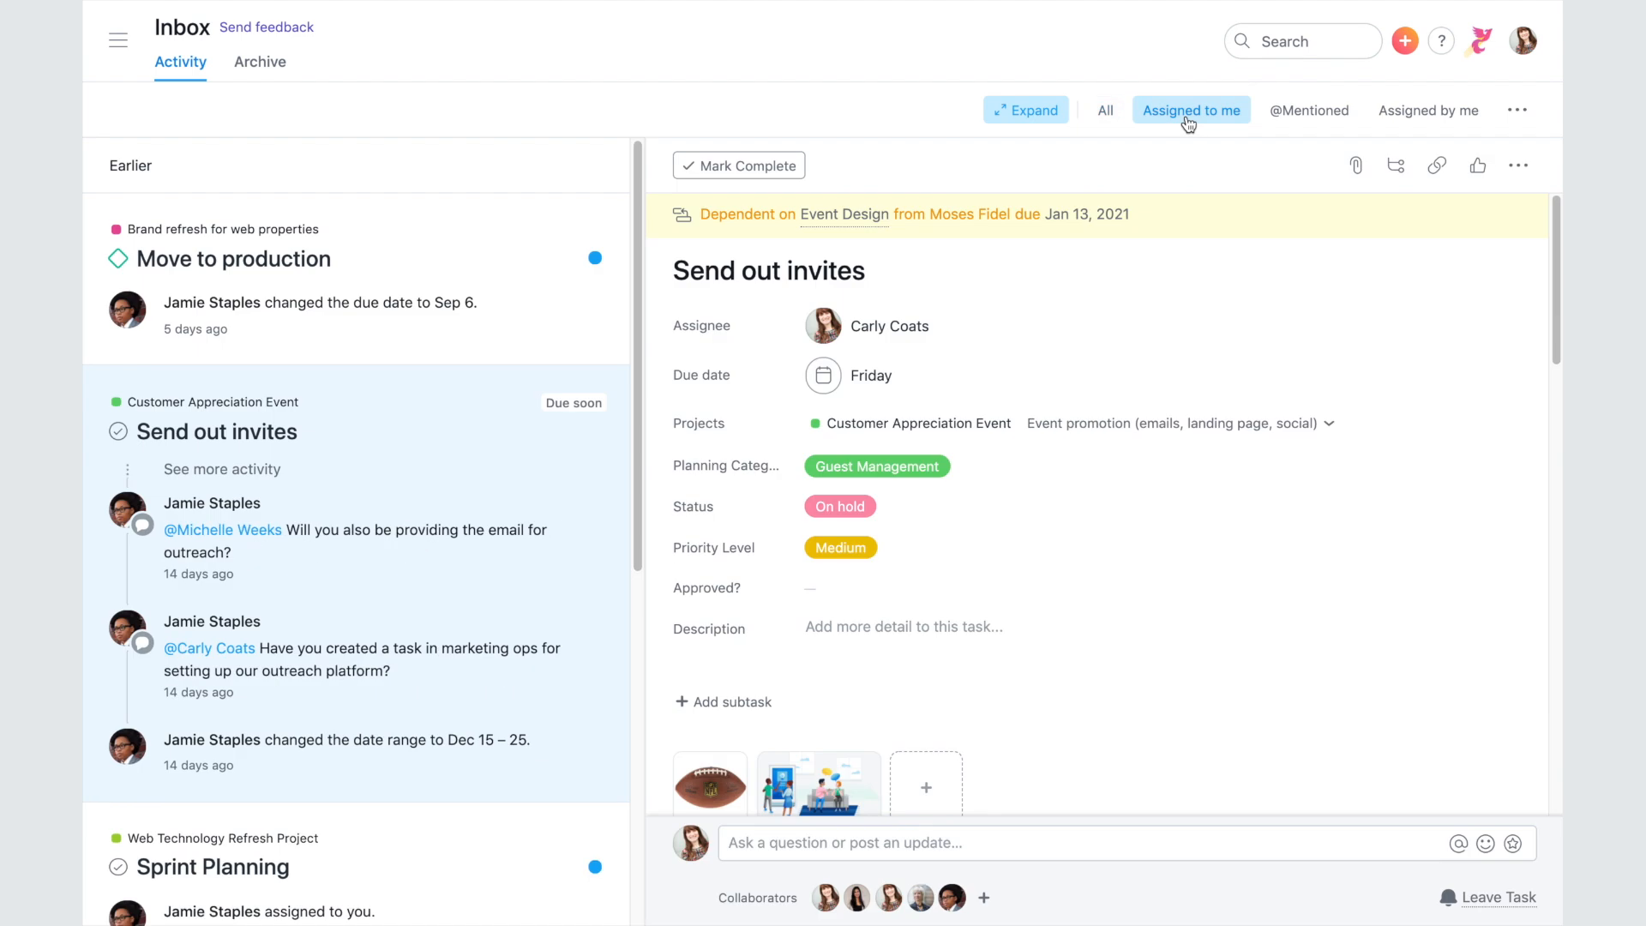
click(1315, 123)
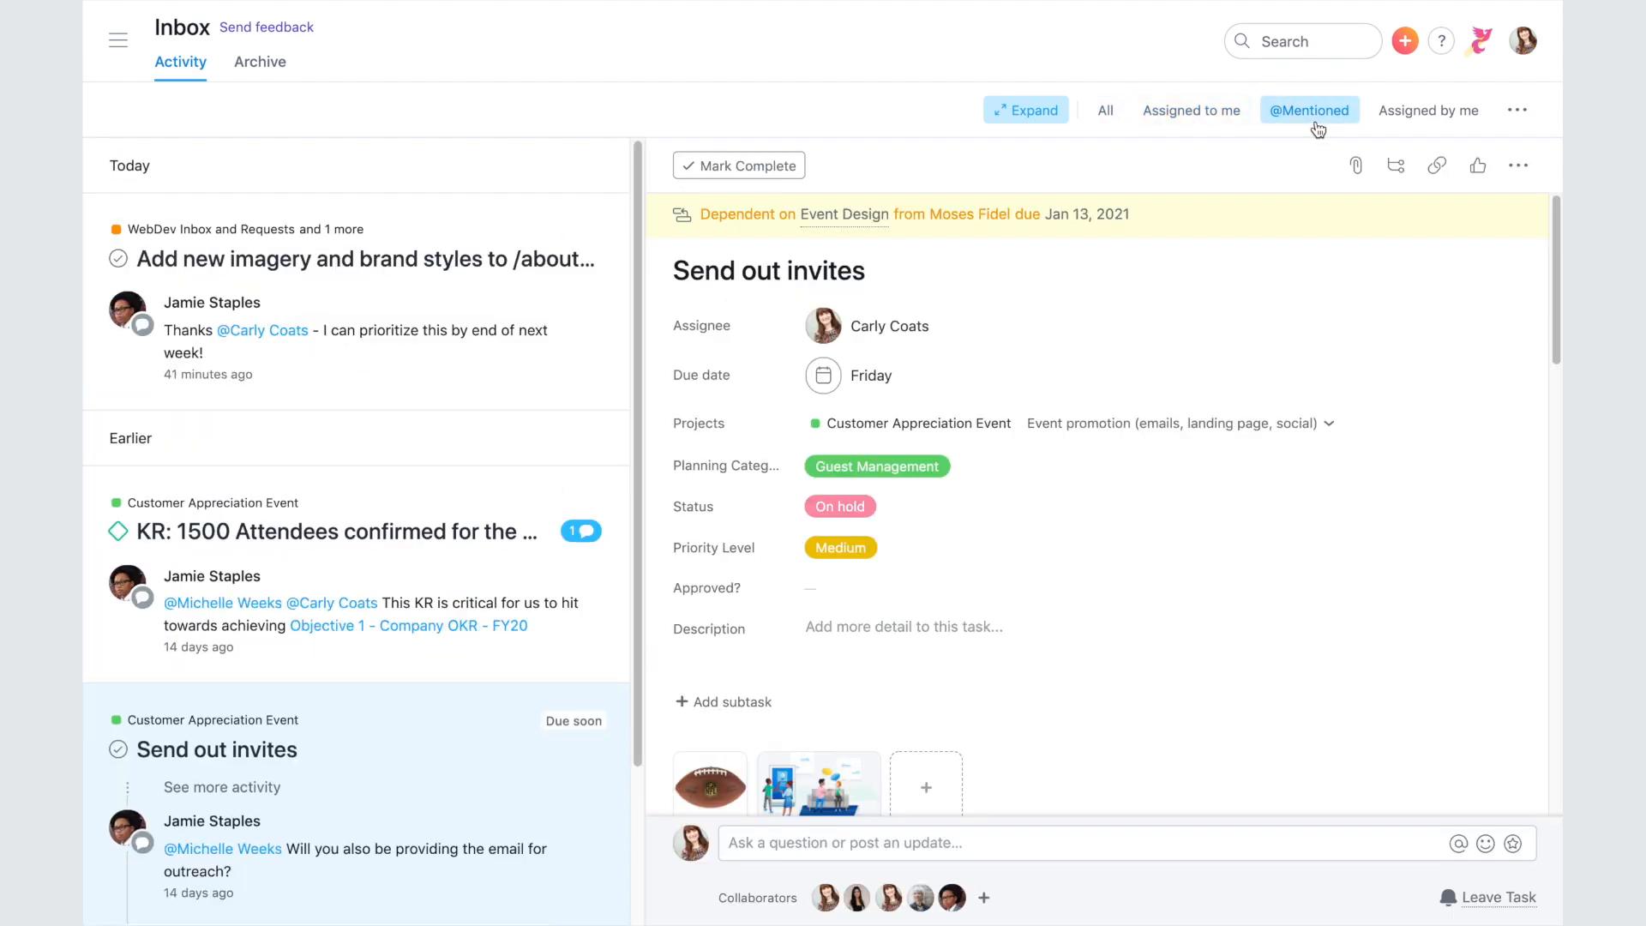
click(1423, 112)
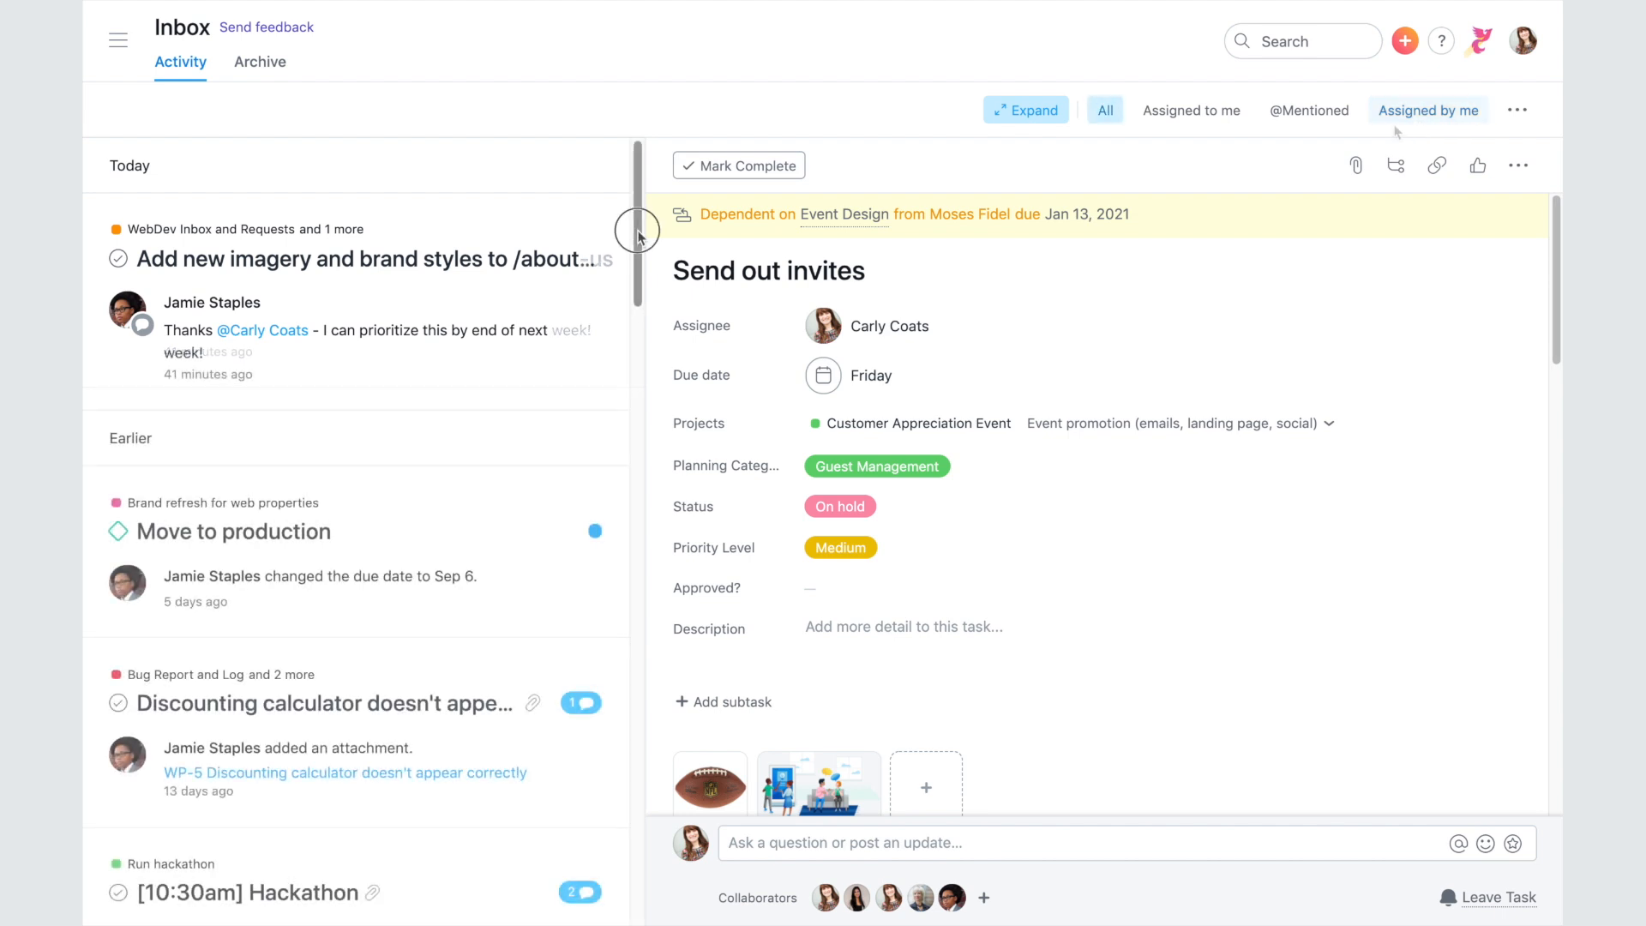
drag(636, 230, 631, 396)
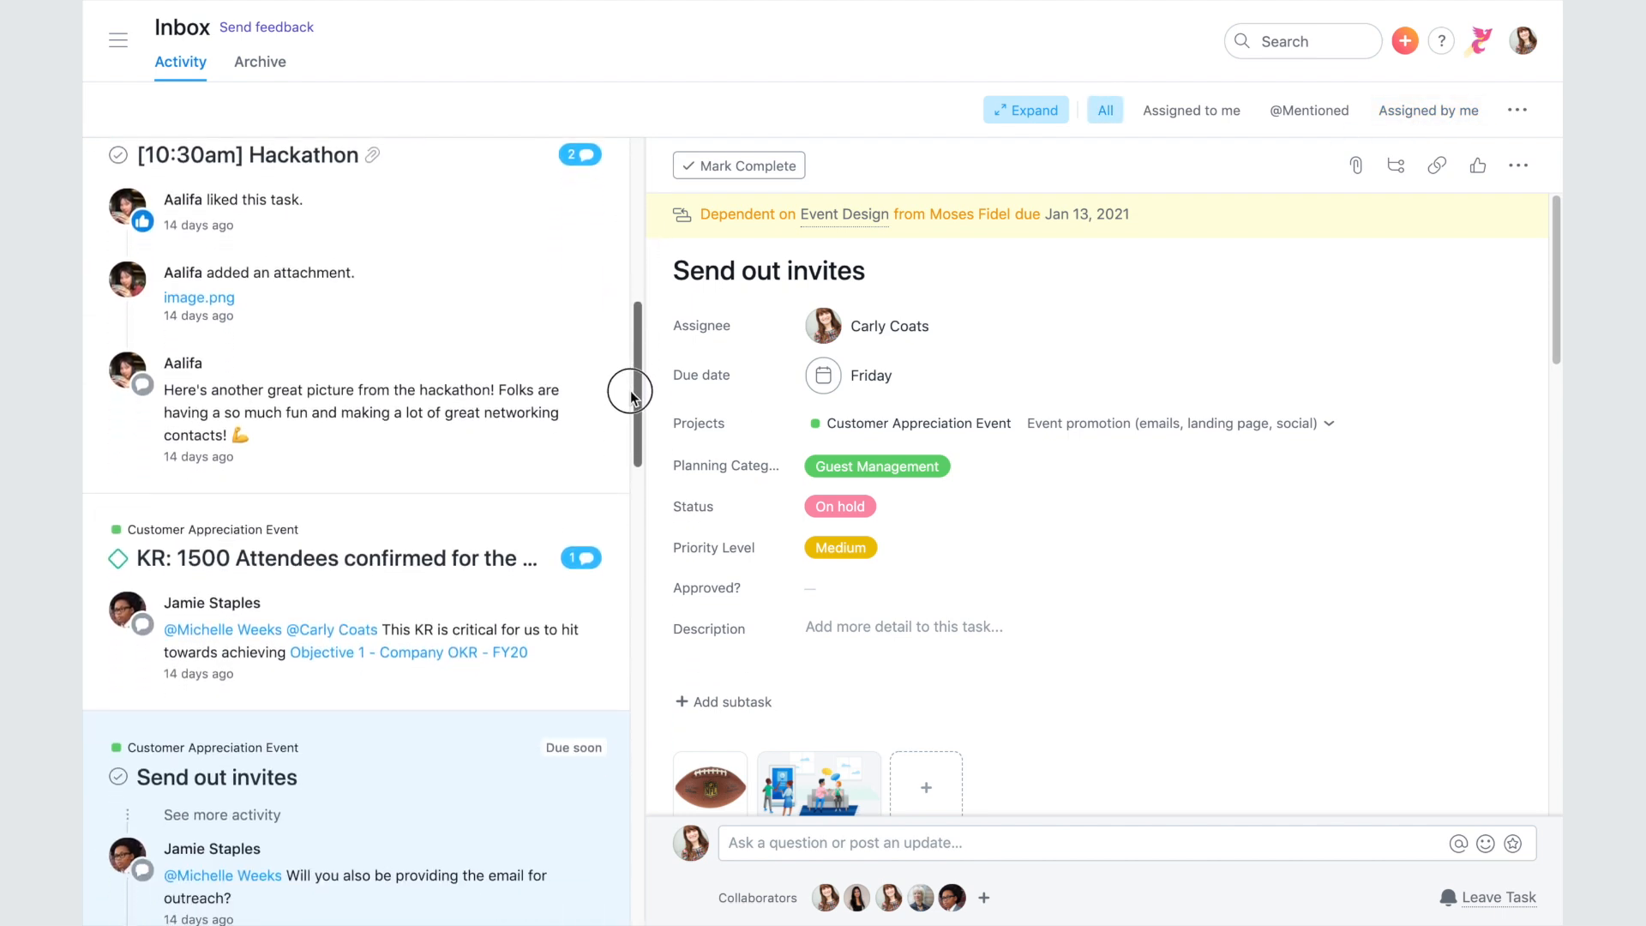
click(1037, 116)
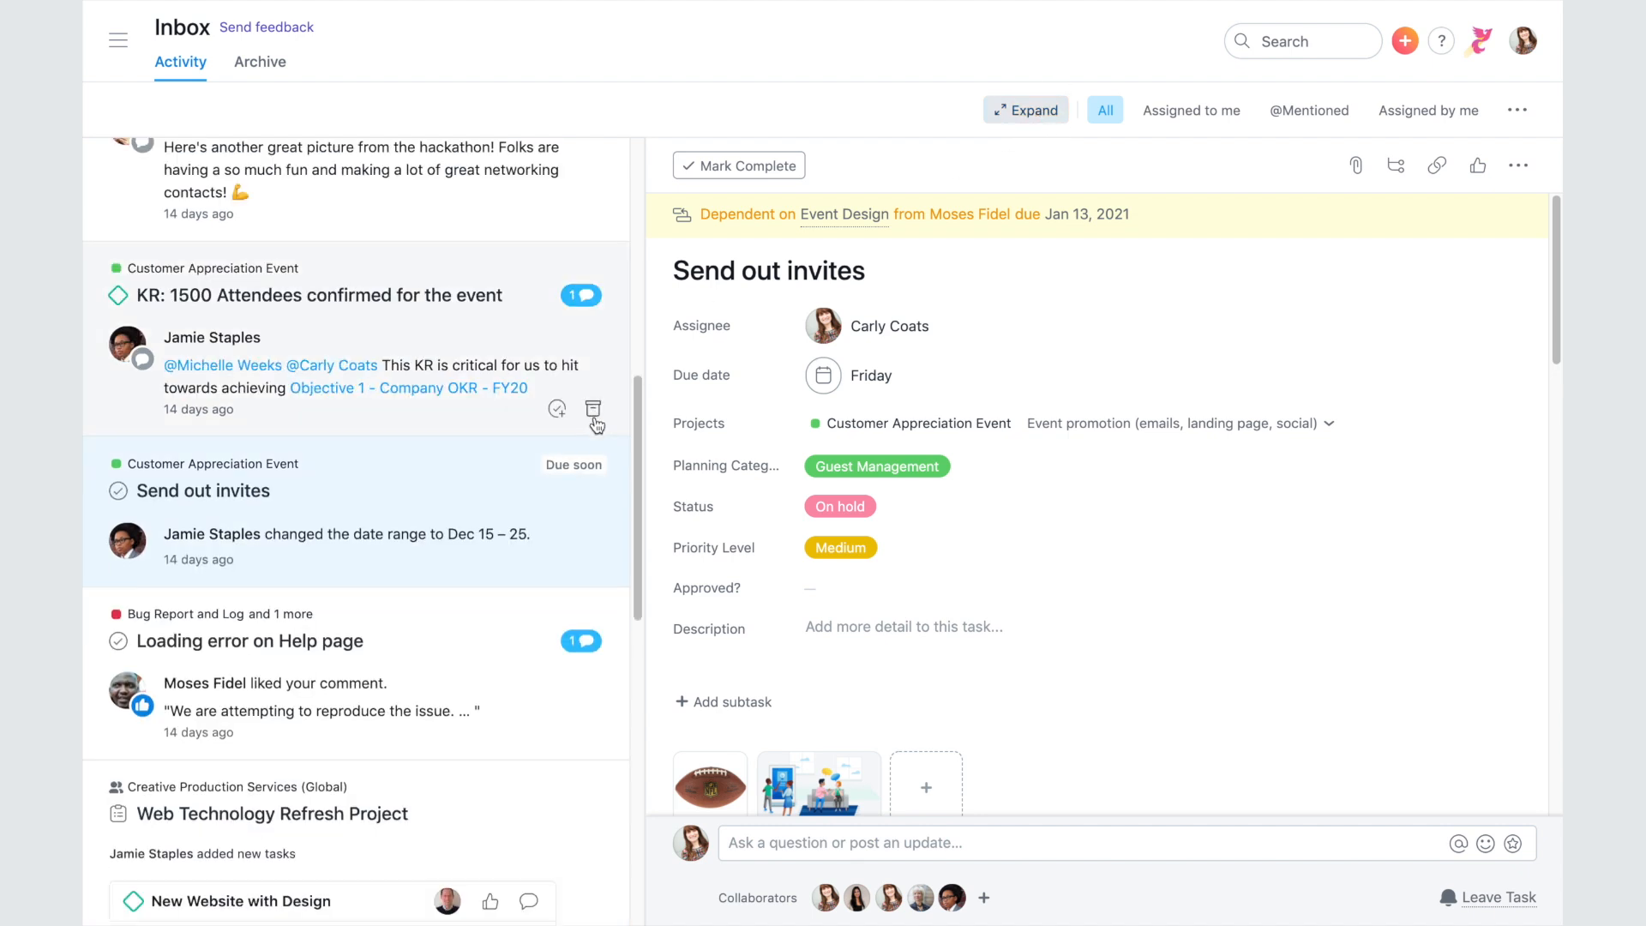
drag(634, 399, 632, 577)
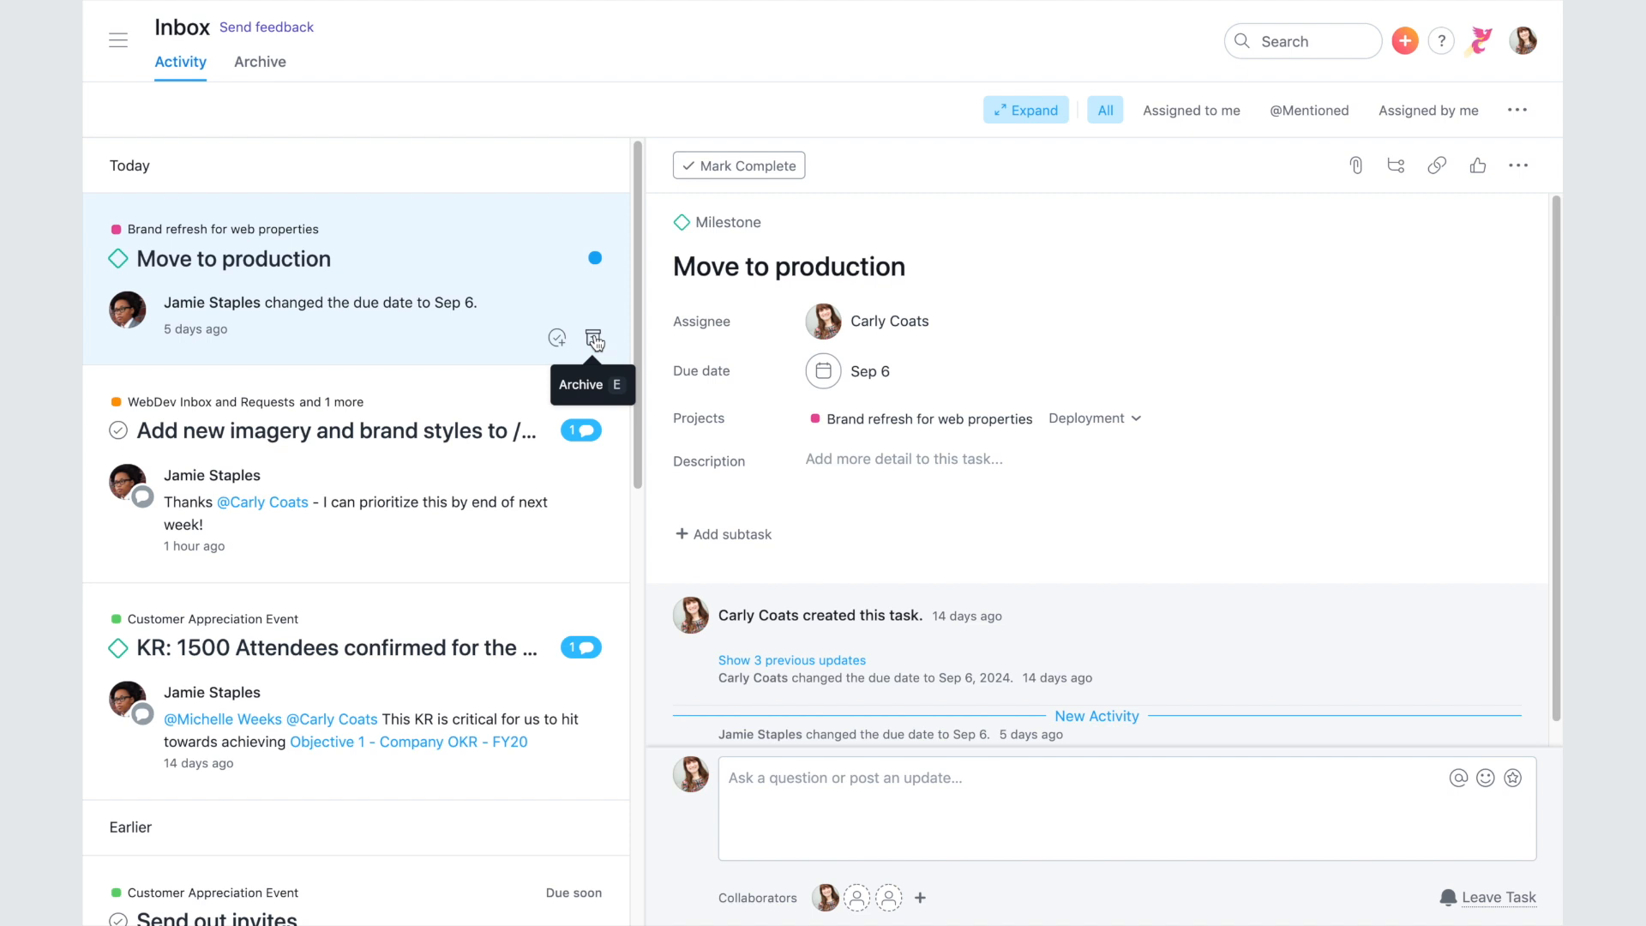
- Archive the Move to production notification, check the Archive tab, and return to Activity
click(594, 340)
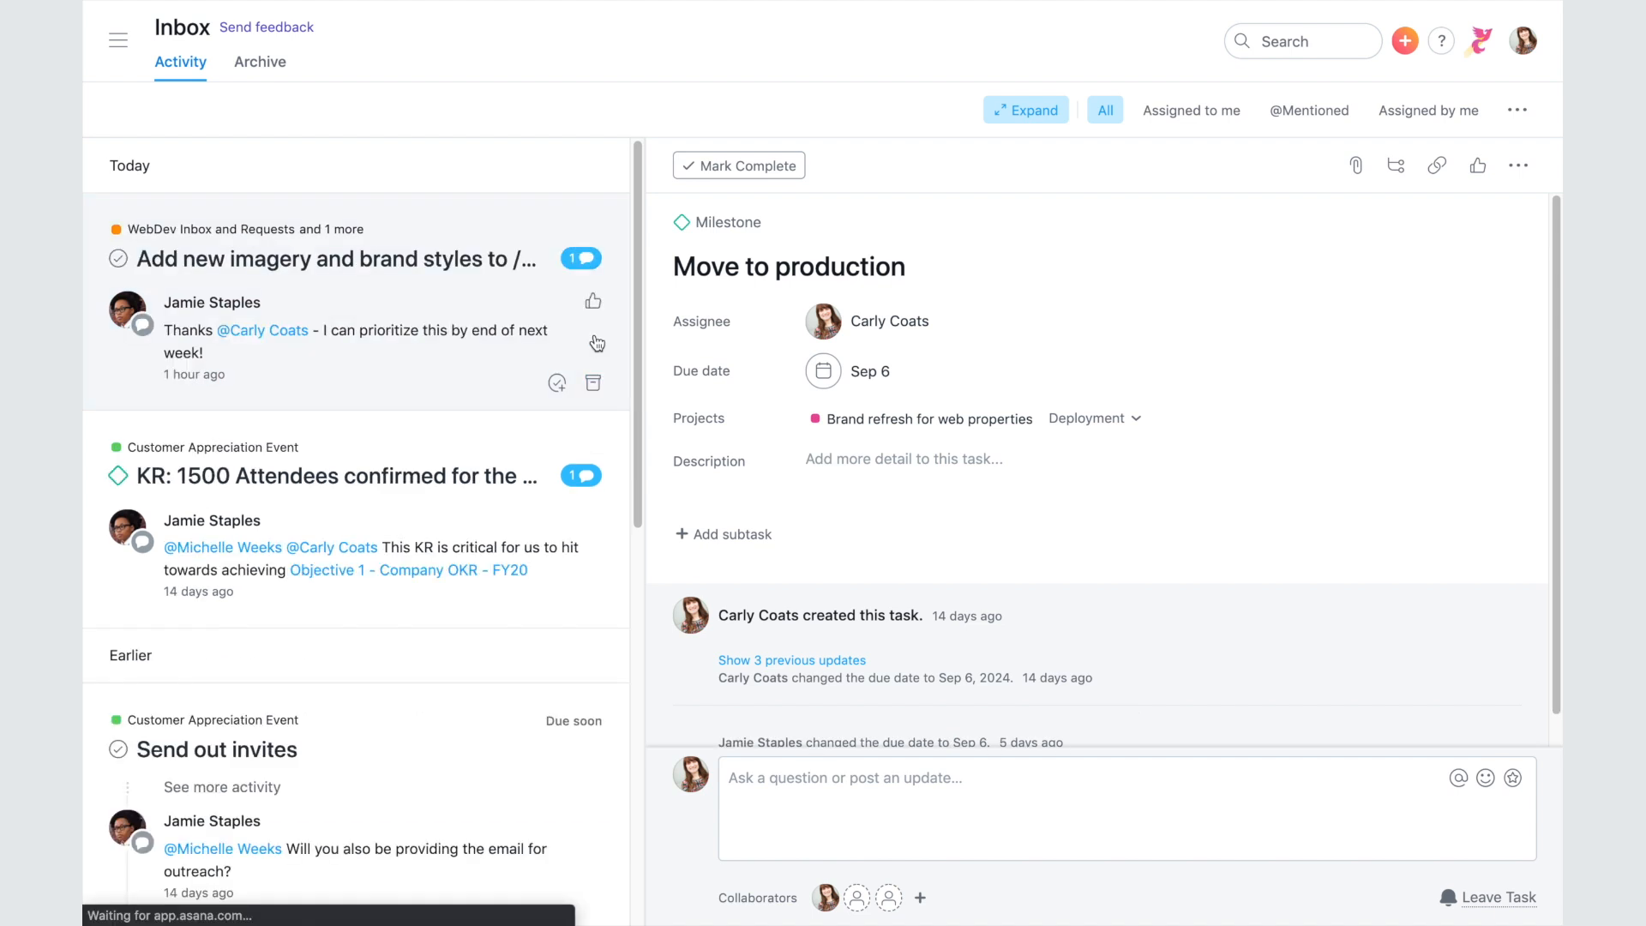
click(262, 74)
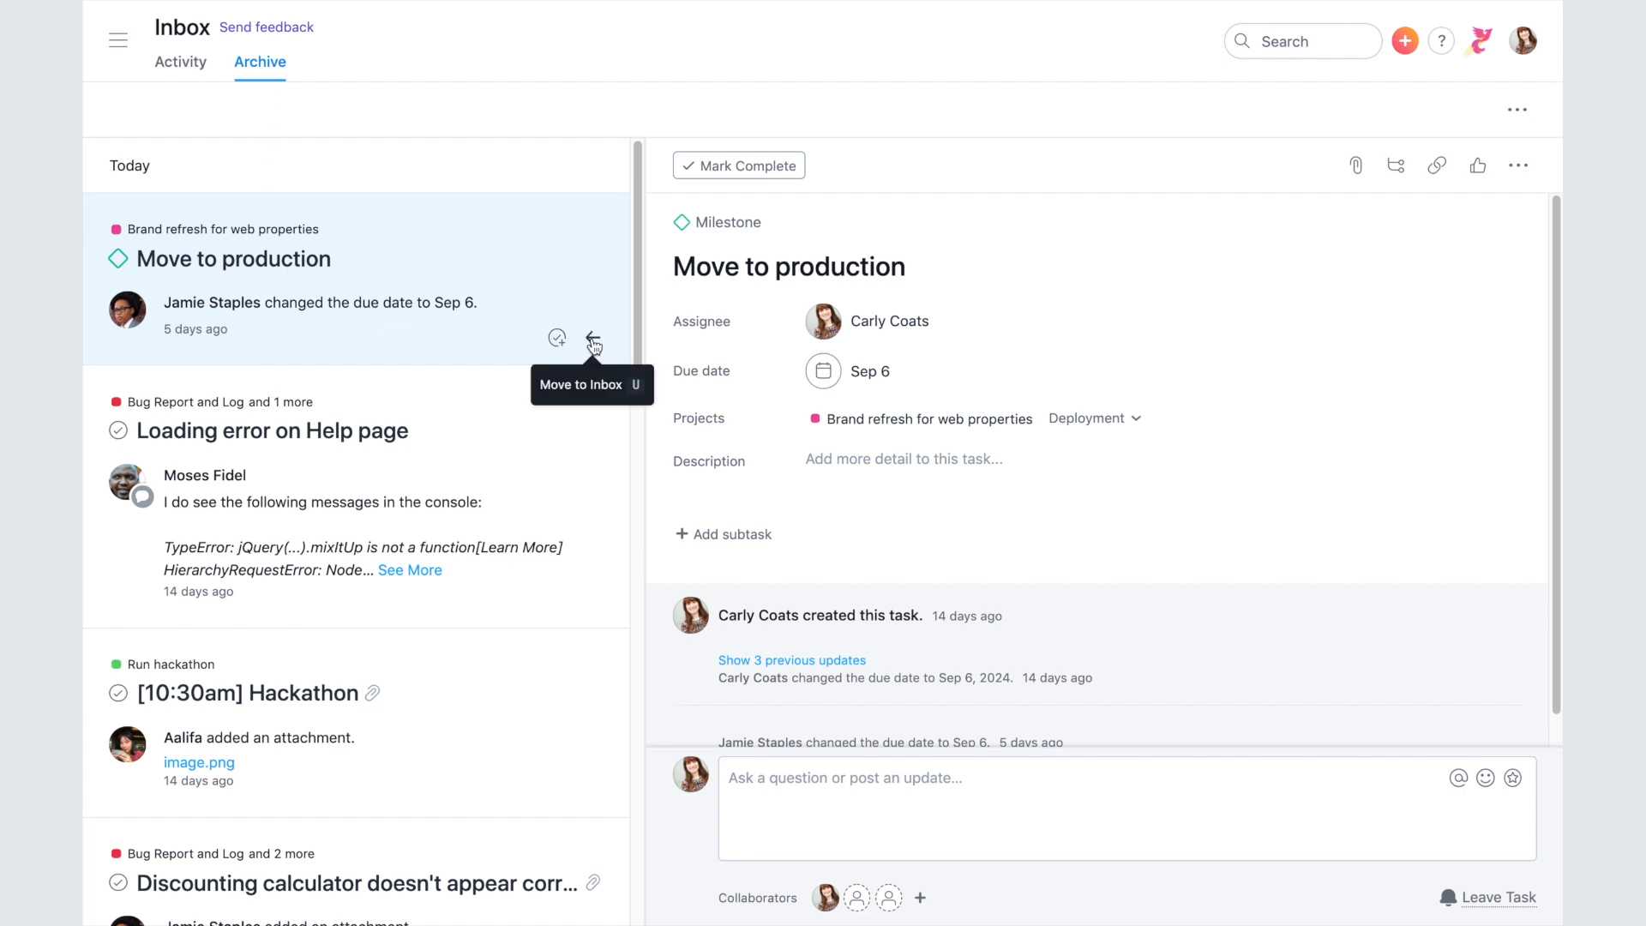
click(185, 66)
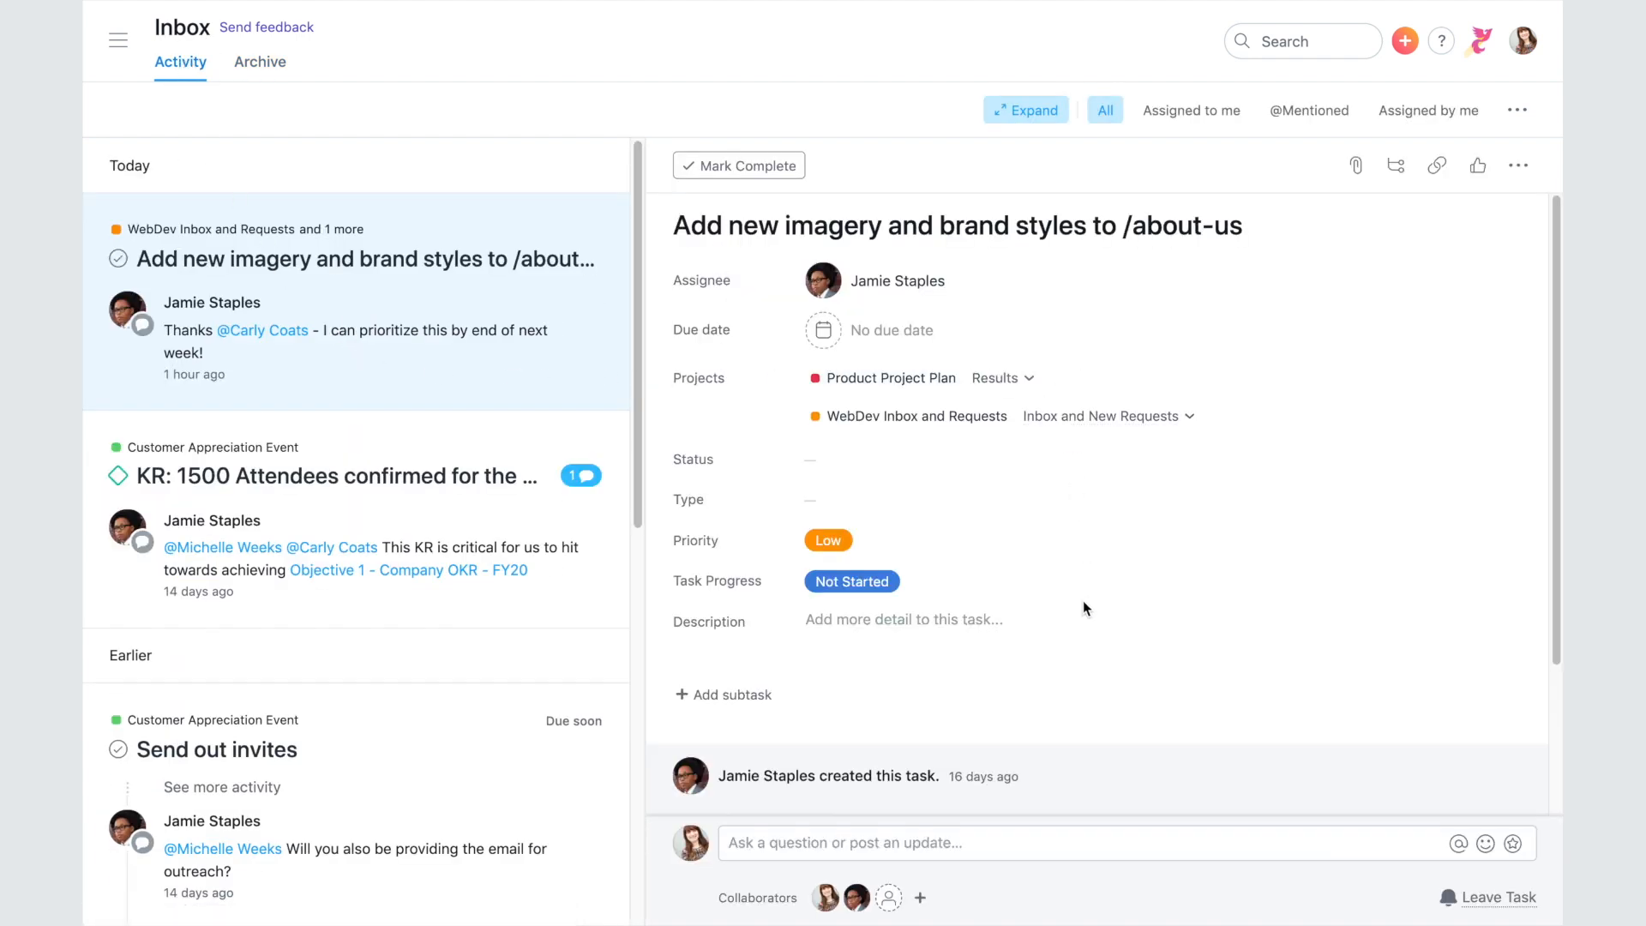
- Like the thank-you comment, reply 'Sounds great!', and archive the /about-us imagery notification
scroll(1085, 609, down, 3)
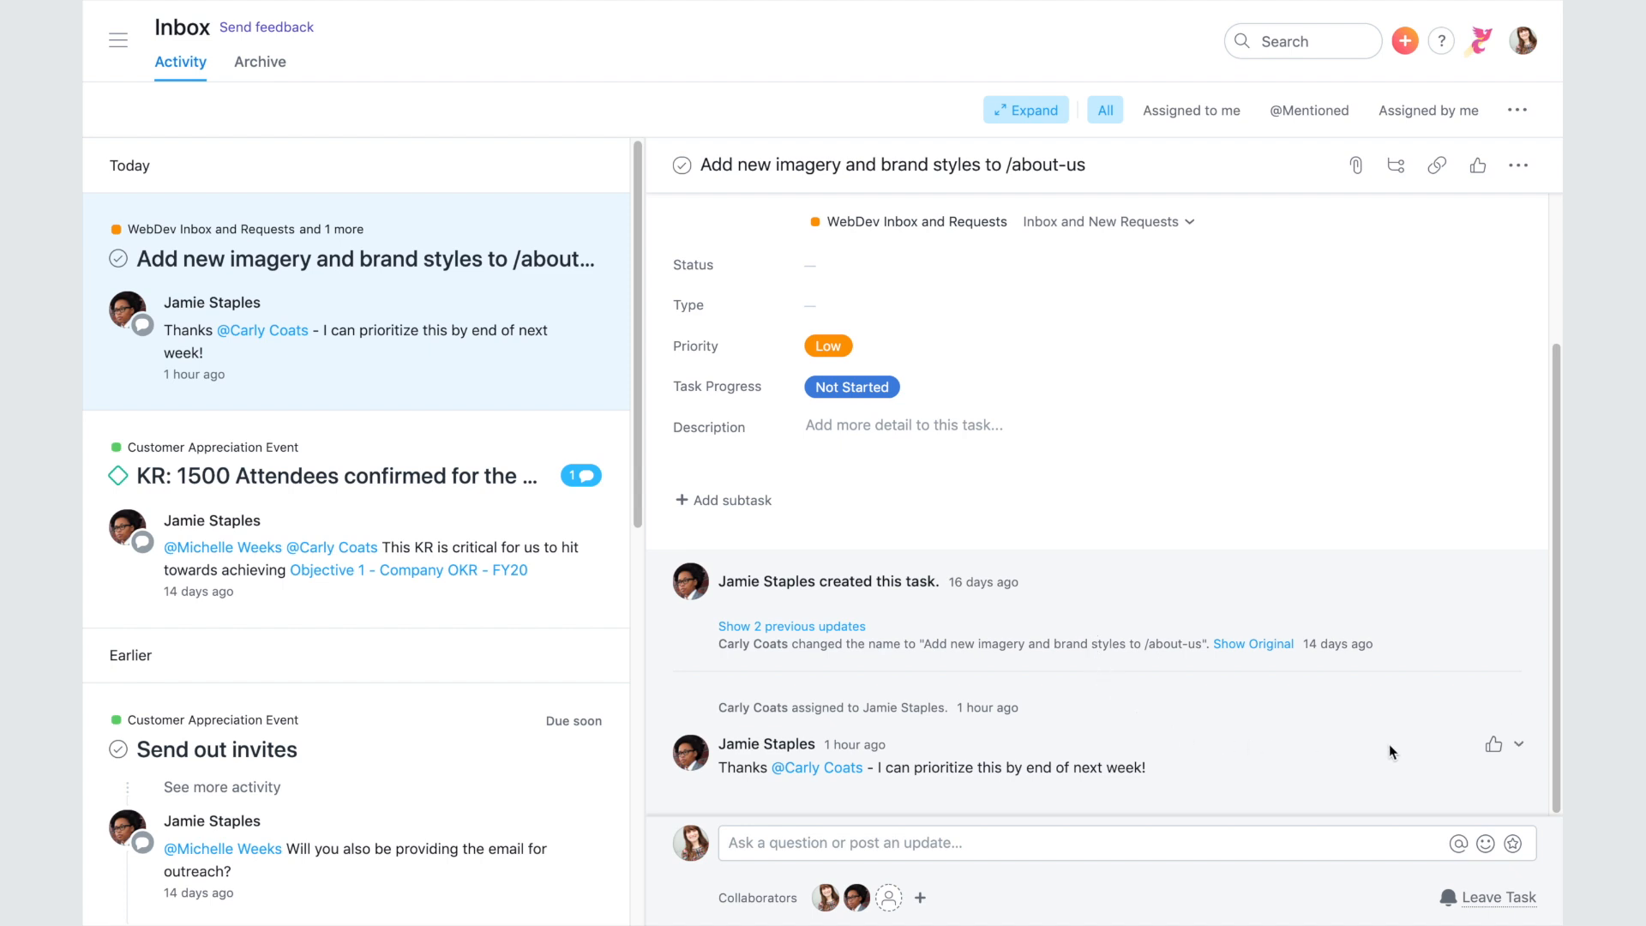
click(1493, 748)
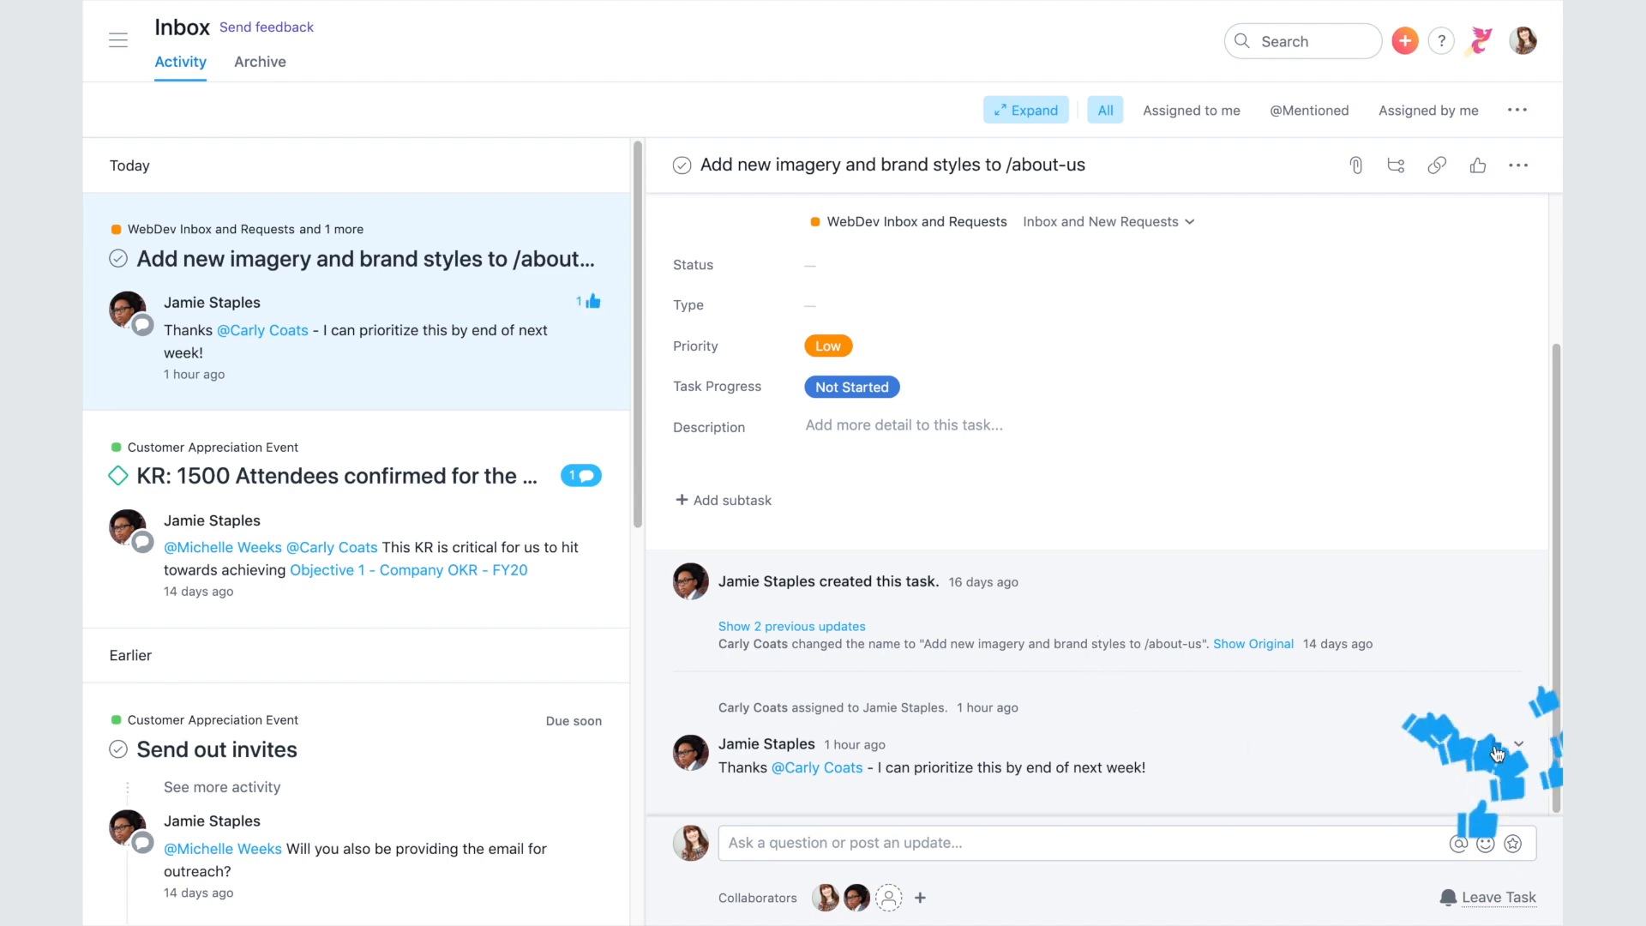
click(1235, 843)
text(Sounds great!)
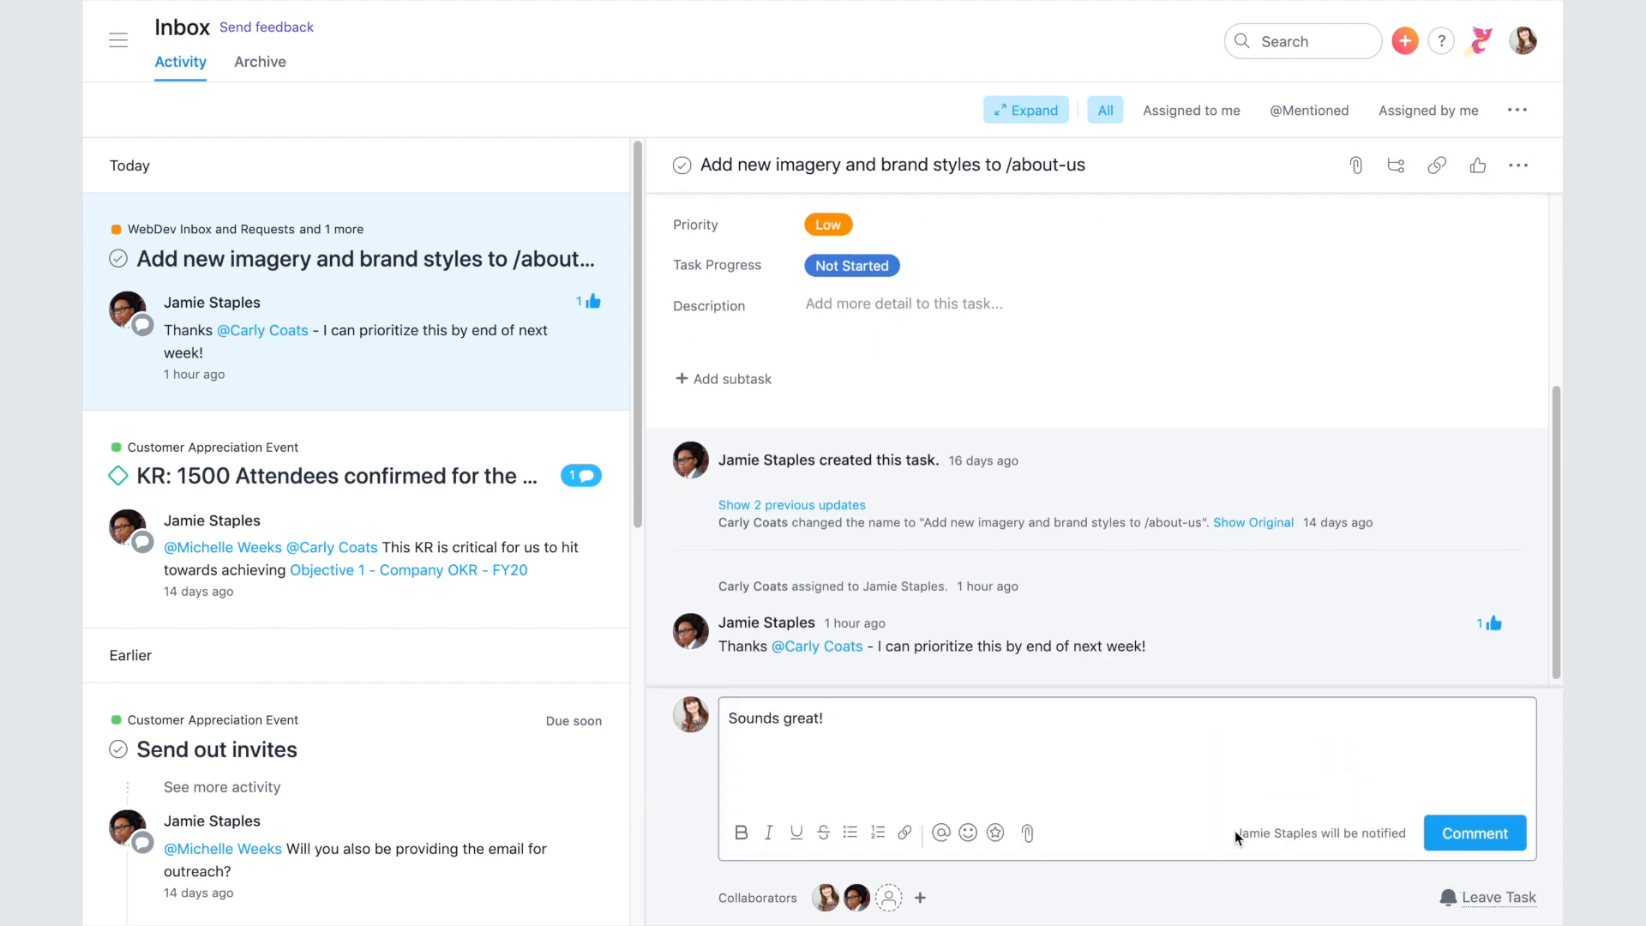
click(1501, 839)
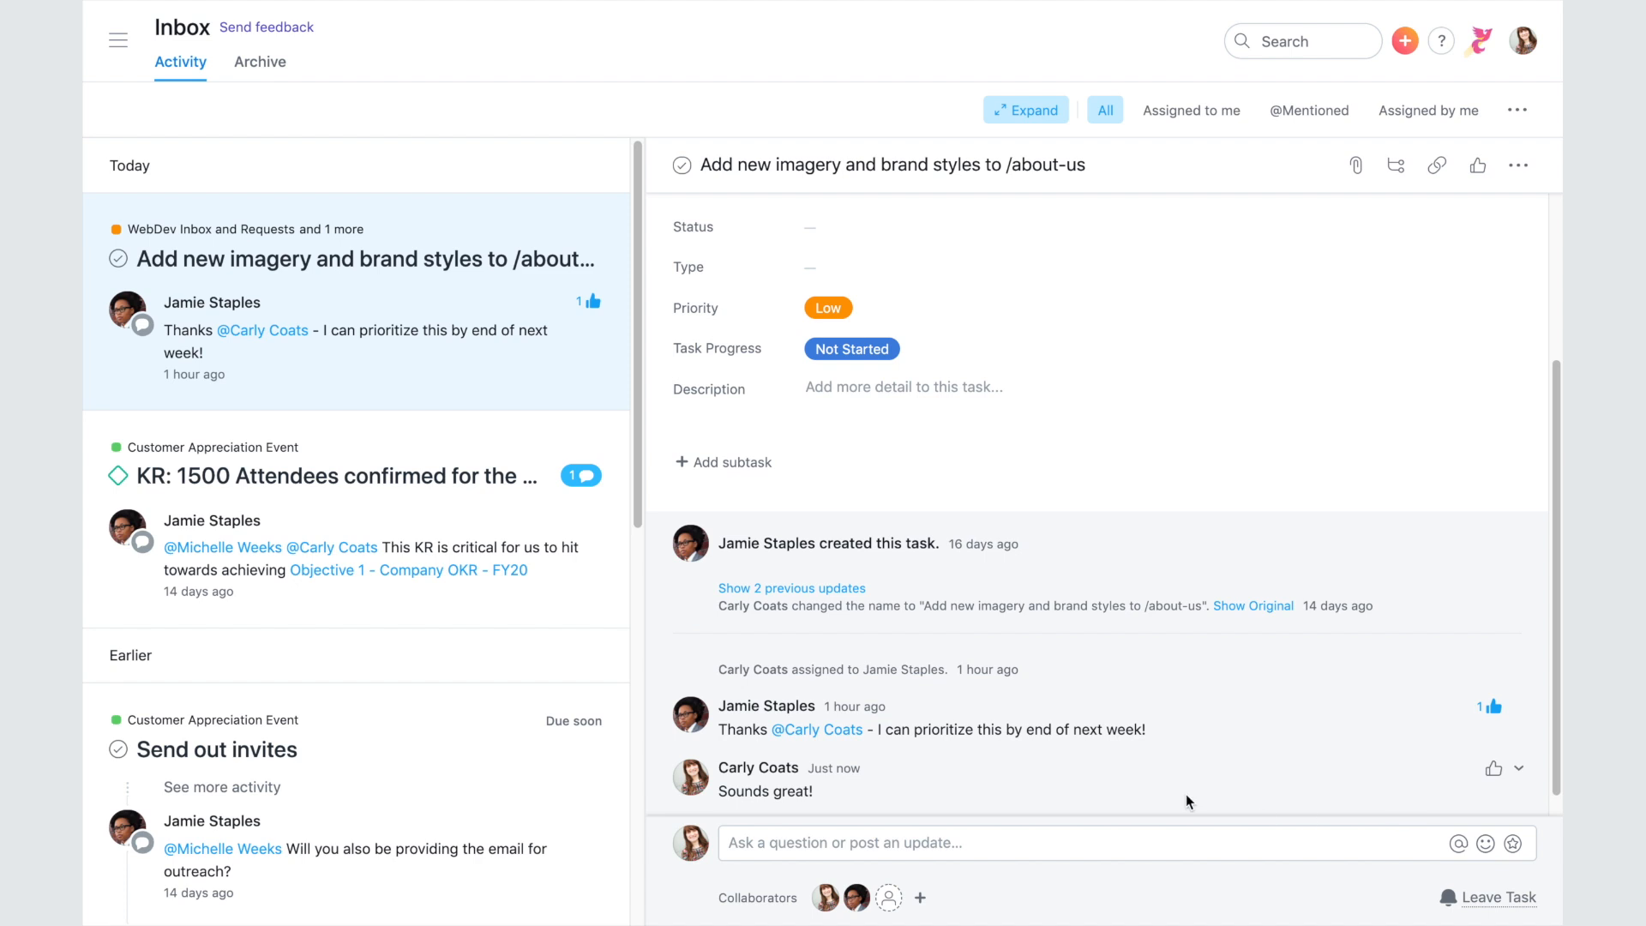
mouse_move(597, 383)
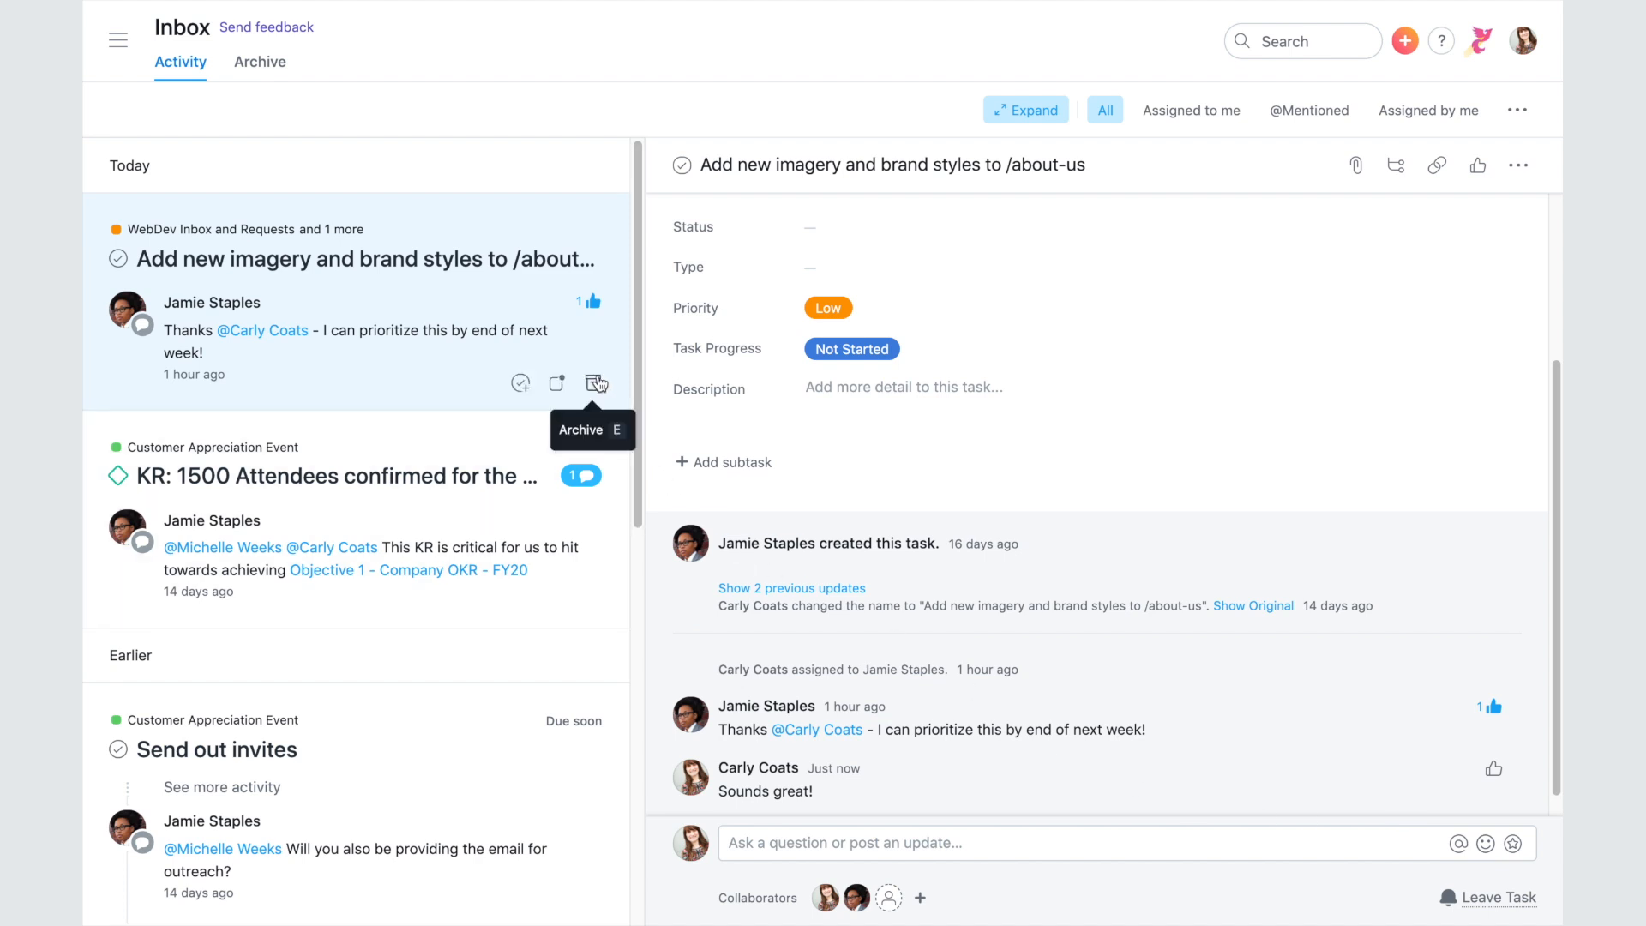
click(597, 383)
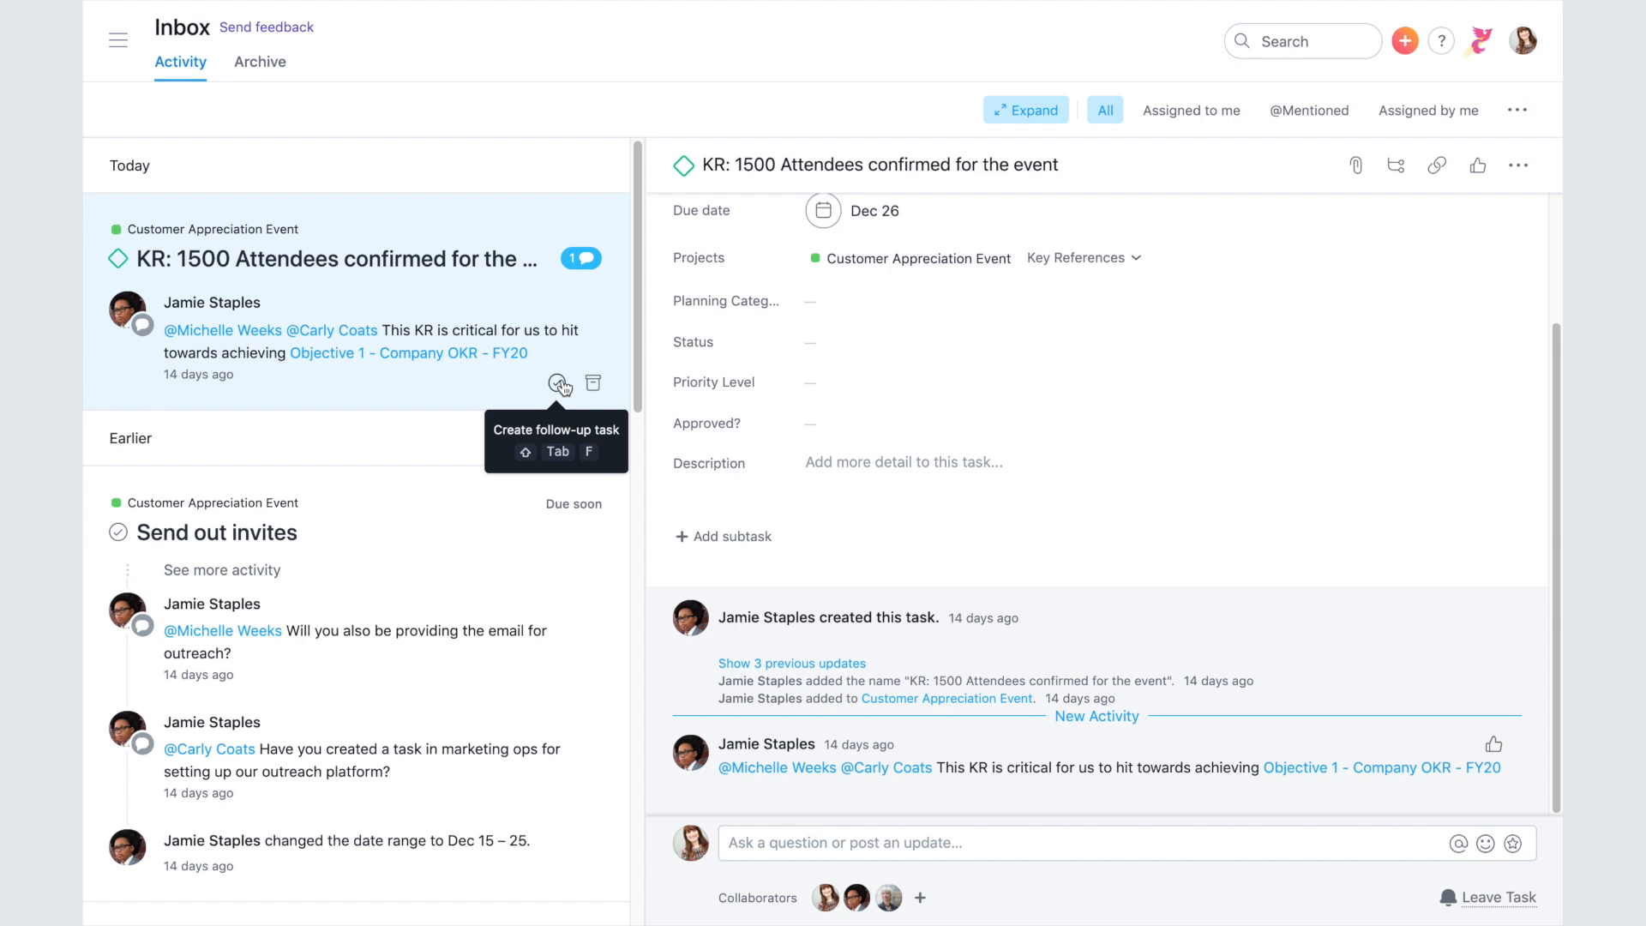
- Create a follow-up task titled 'Update RSVP count' from the KR notification
click(559, 384)
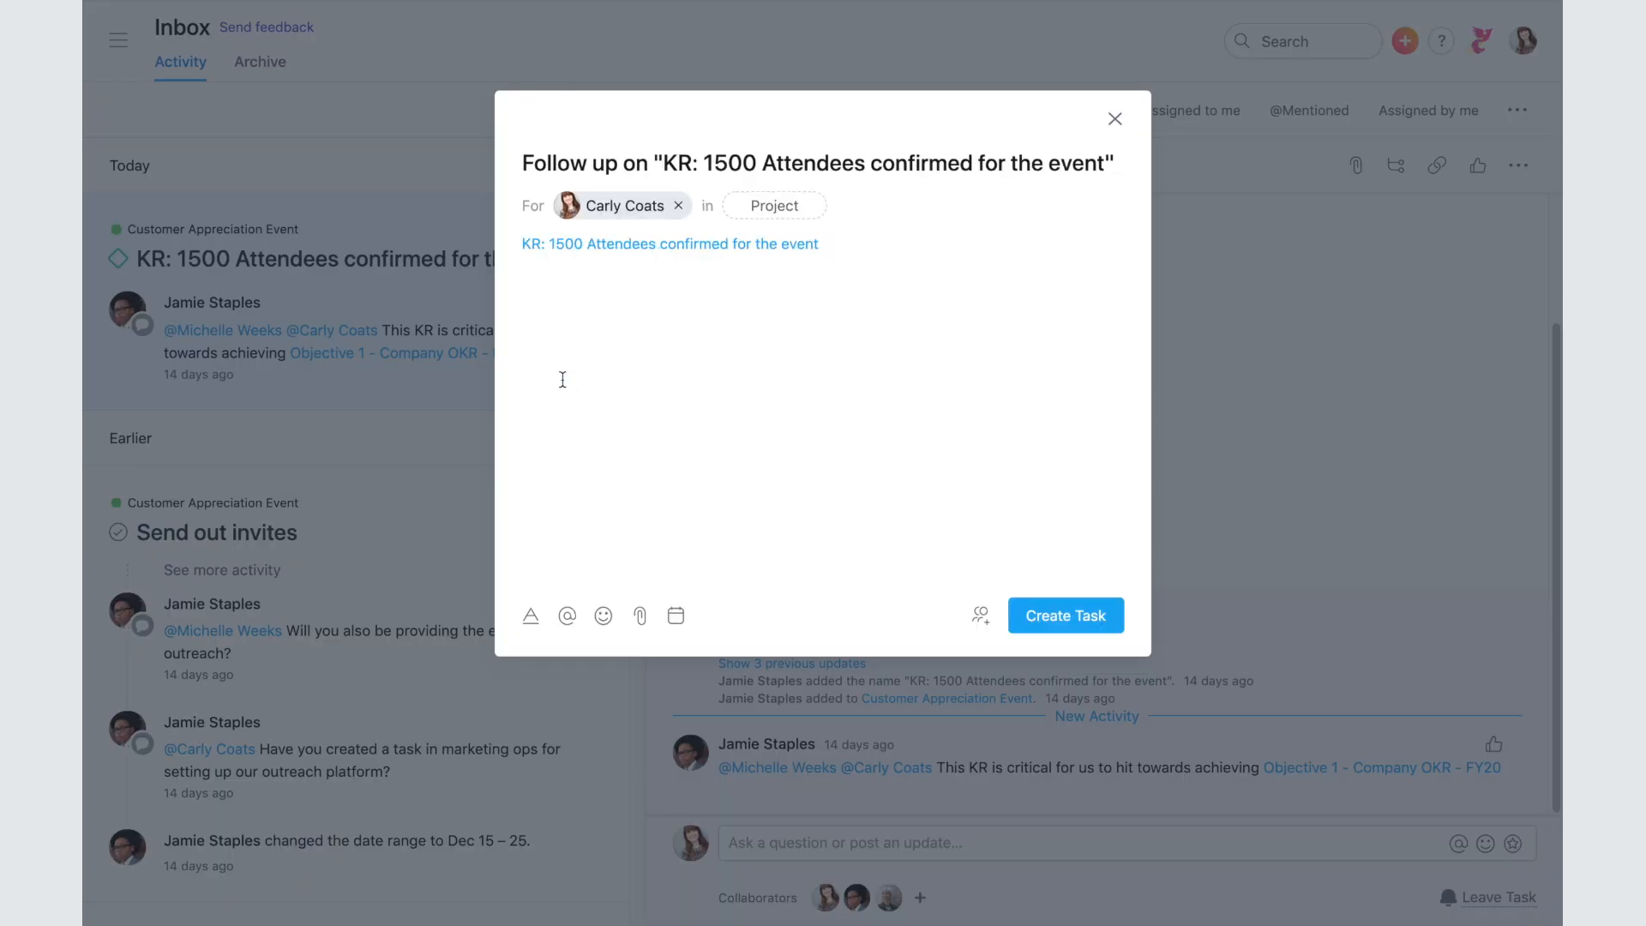
triple_click(774, 161)
text(Update RSVP count)
mouse_move(769, 254)
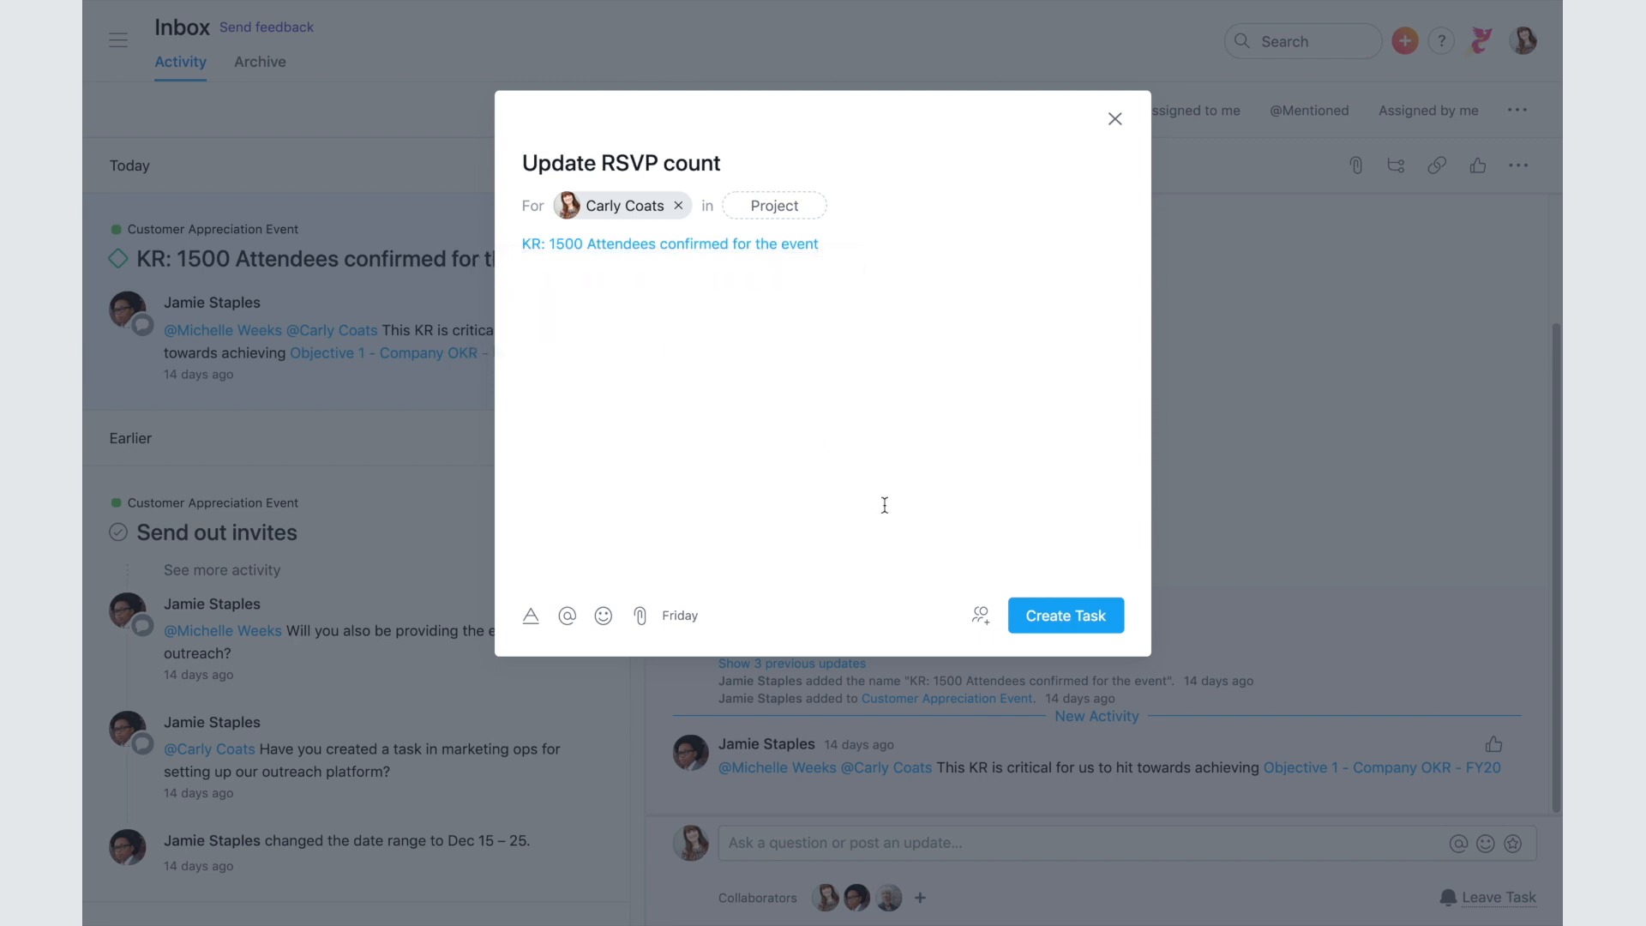
click(1064, 612)
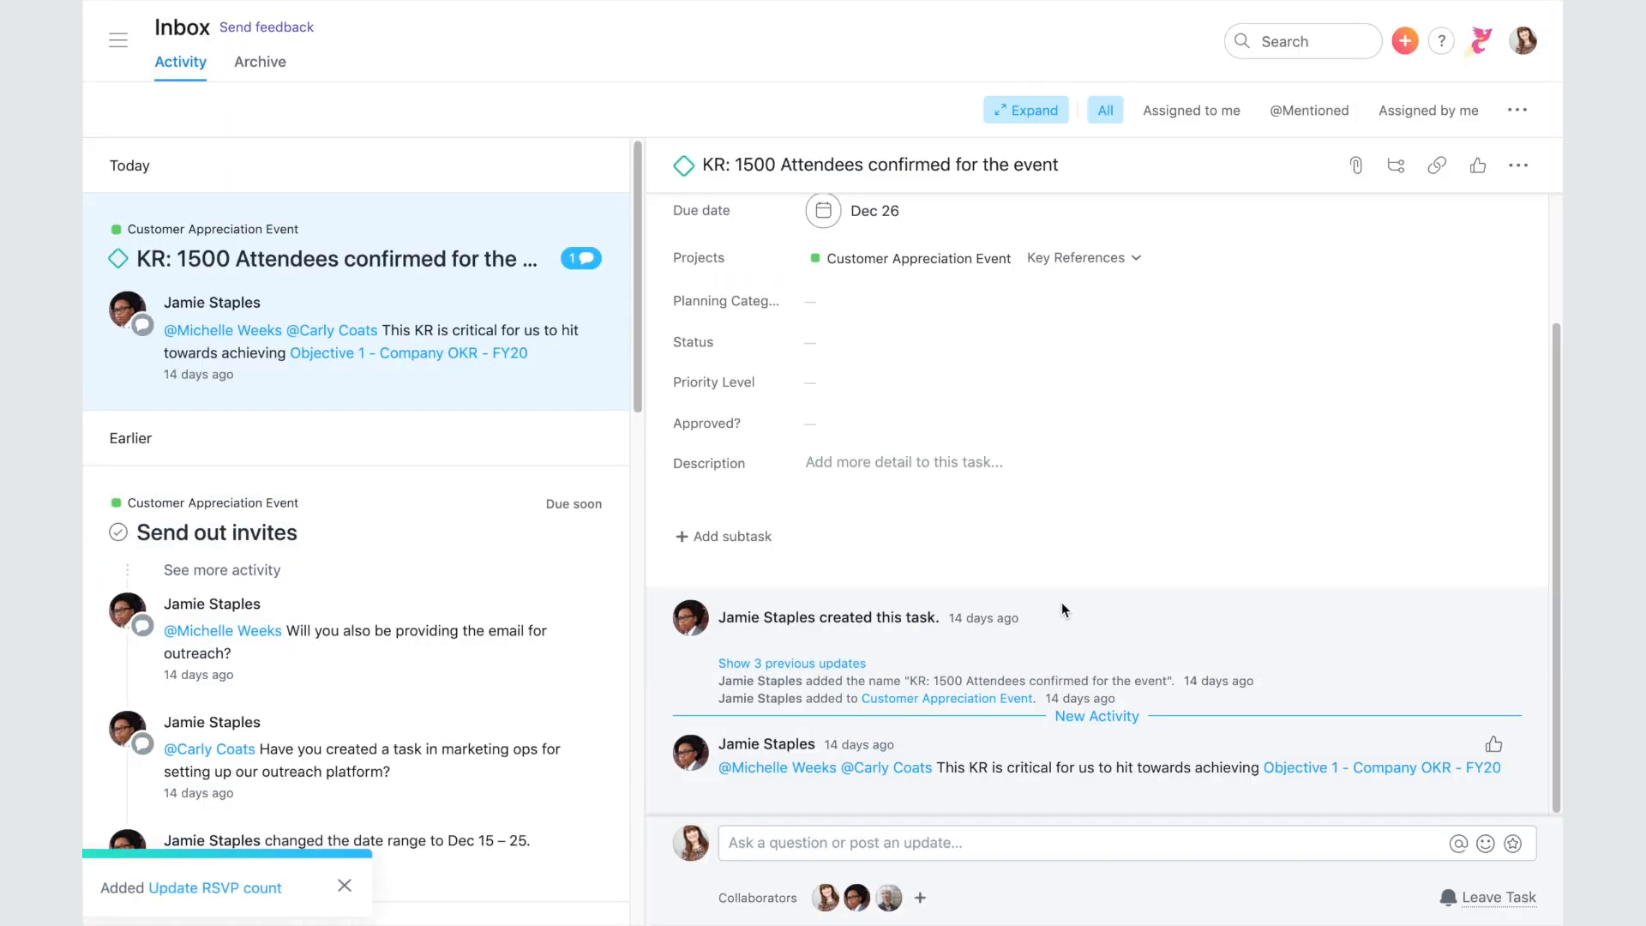
- Archive the KR notification and mark Send out invites as unread
mouse_move(593, 387)
click(593, 387)
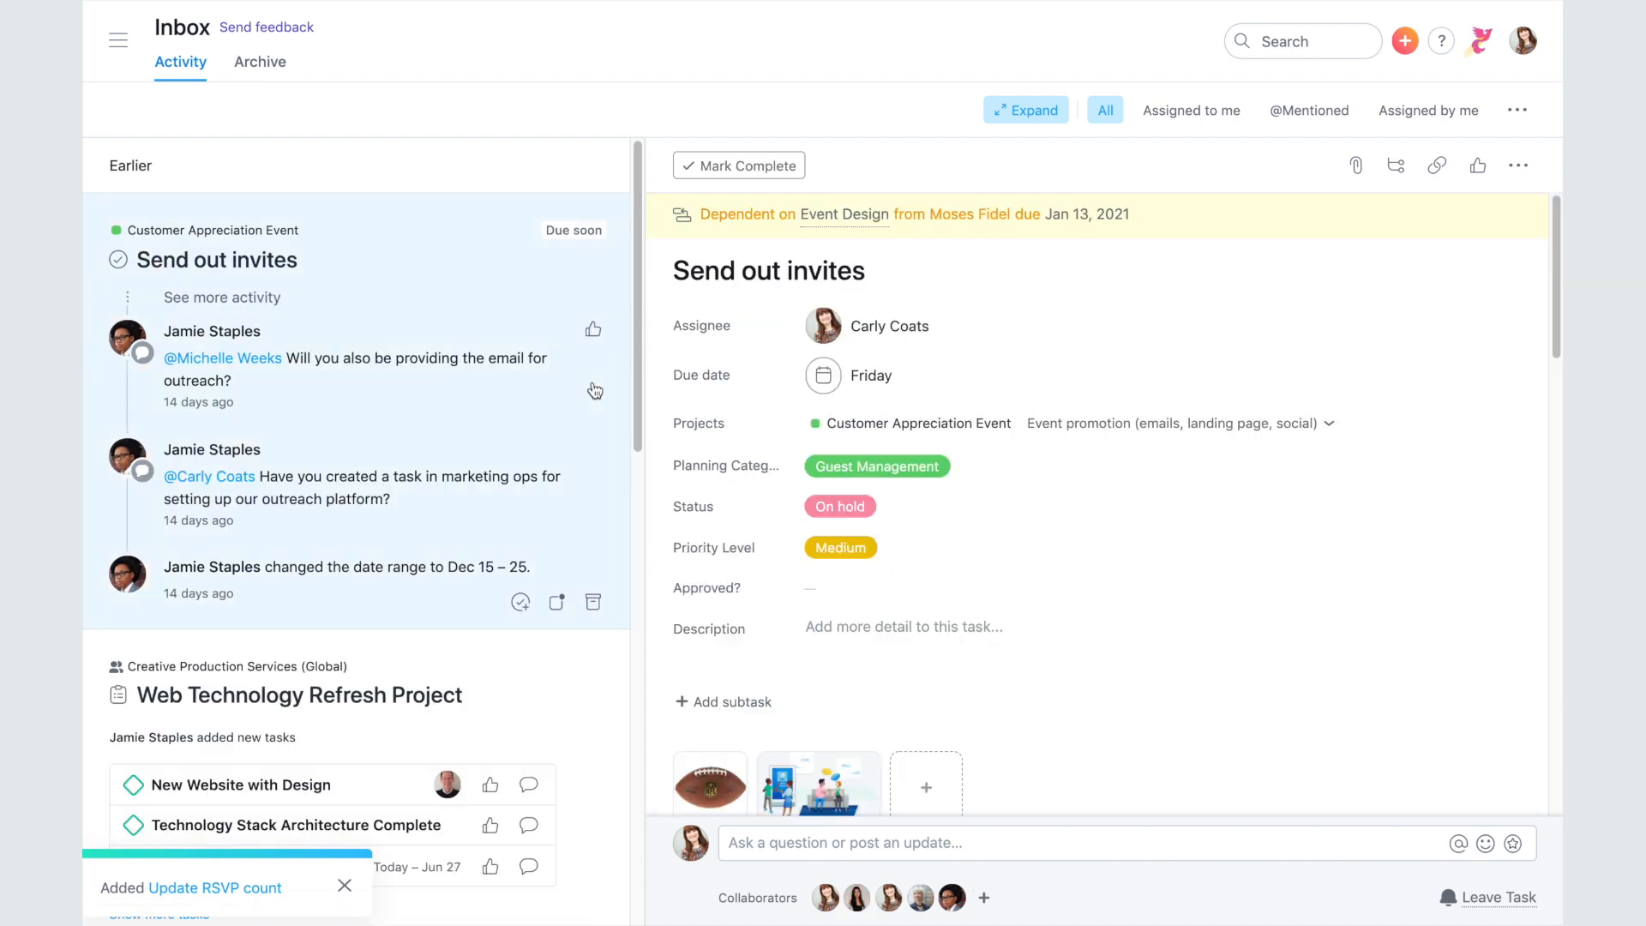
click(558, 605)
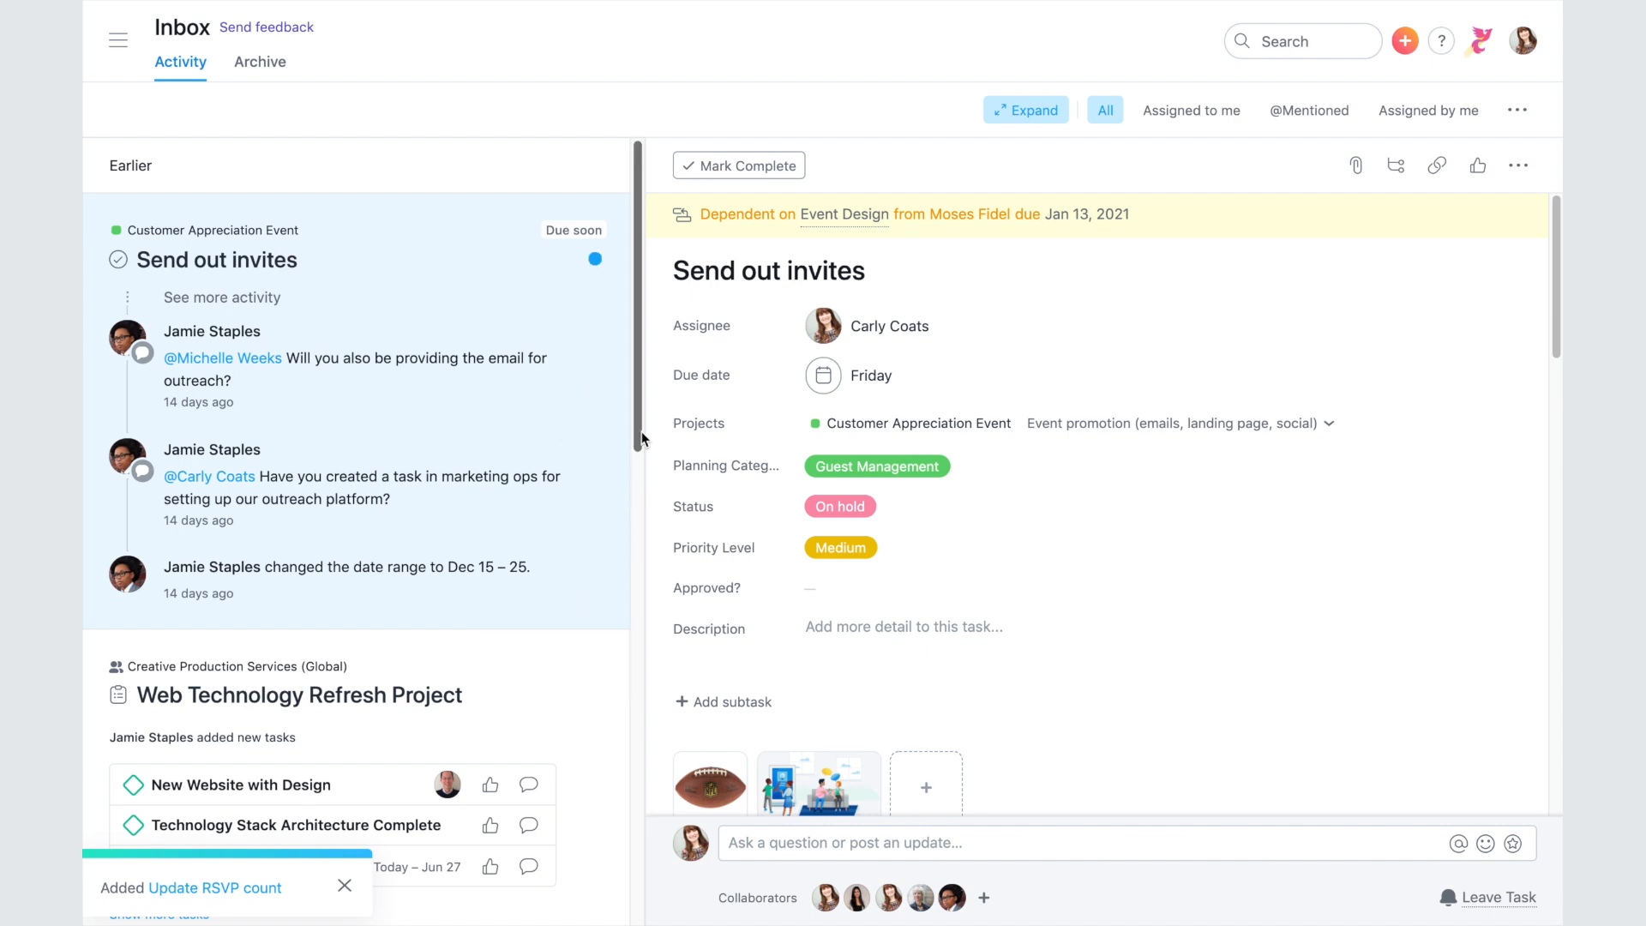
drag(638, 426, 623, 612)
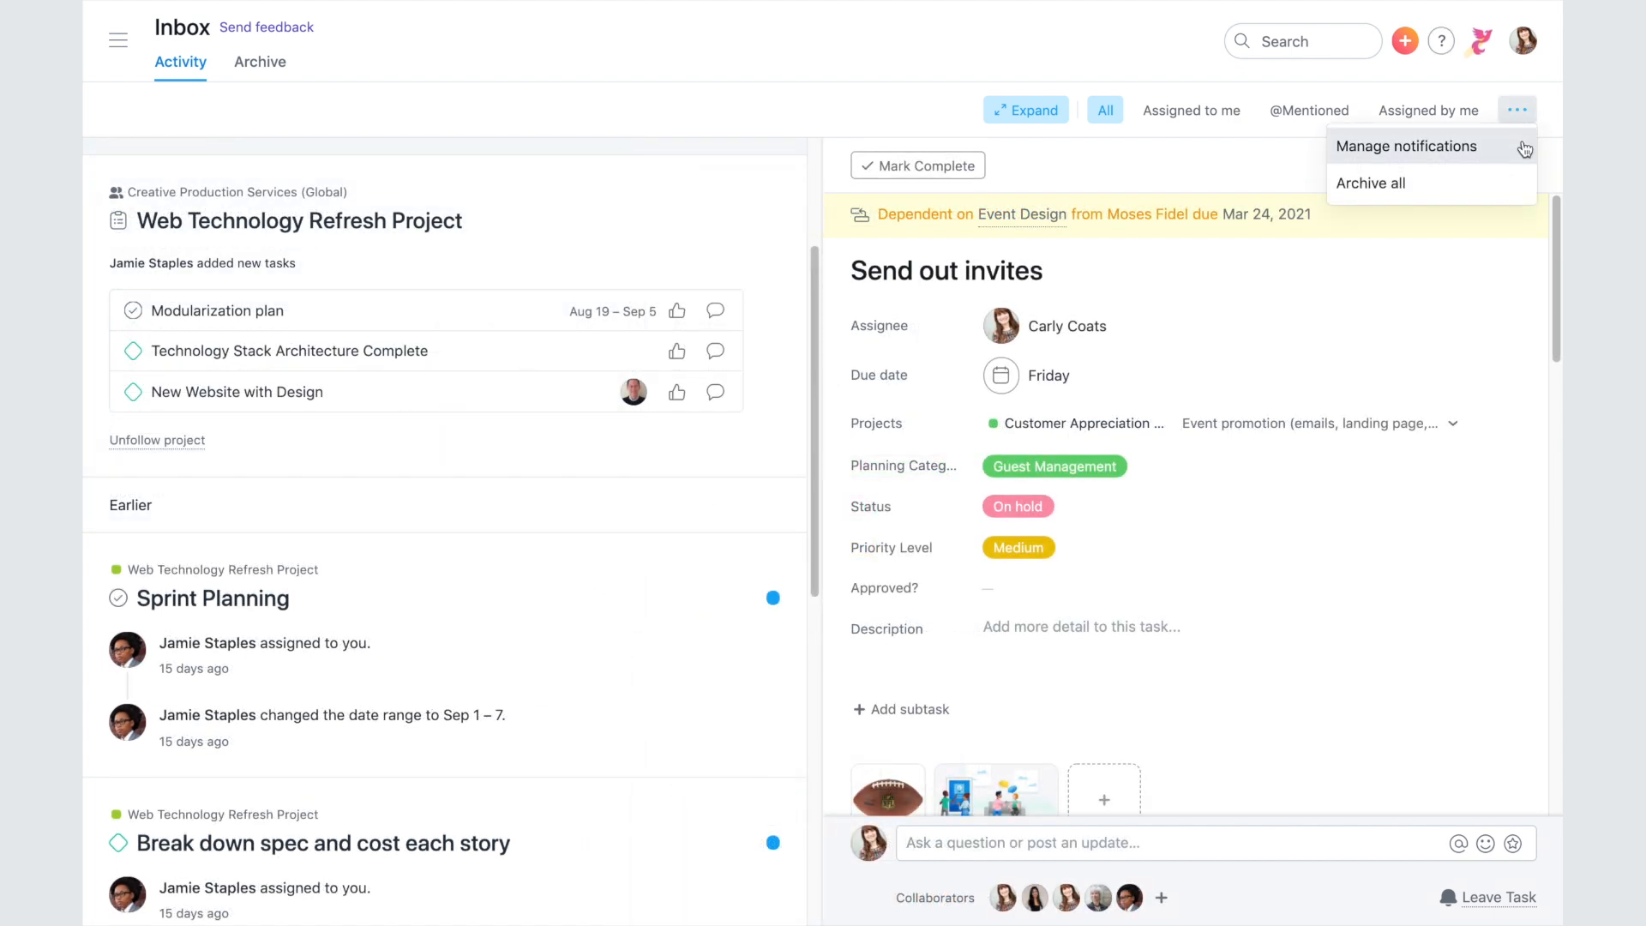
- Uncheck Activity updates email notifications, then browse the Asana Guide's Learn Asana resources
click(1524, 148)
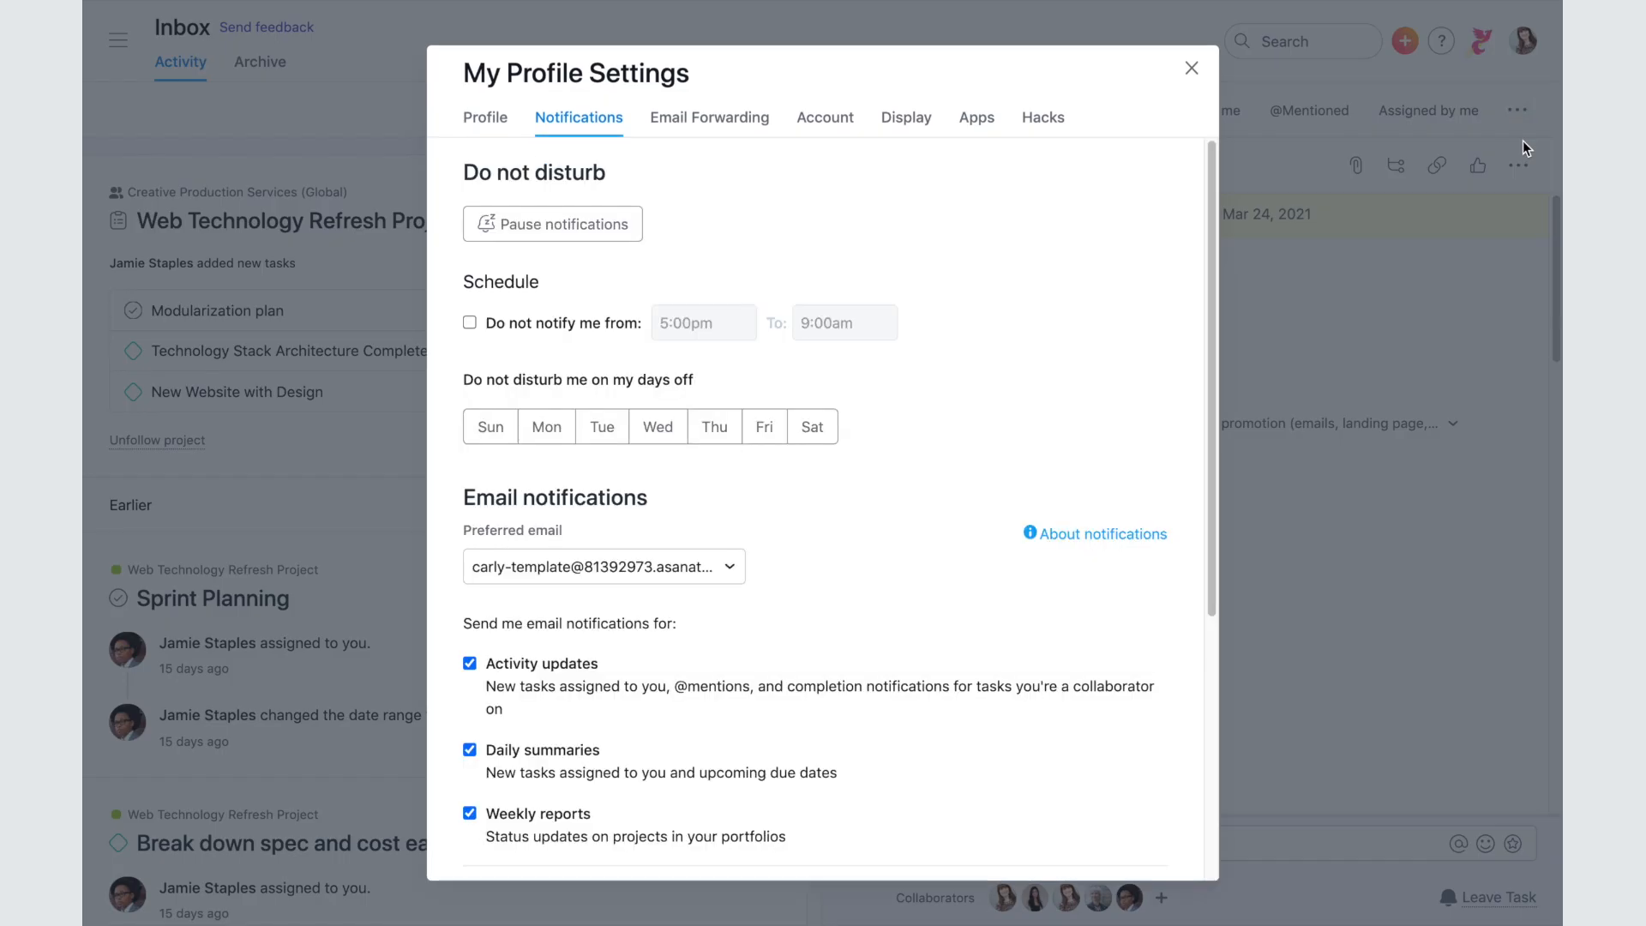
click(470, 664)
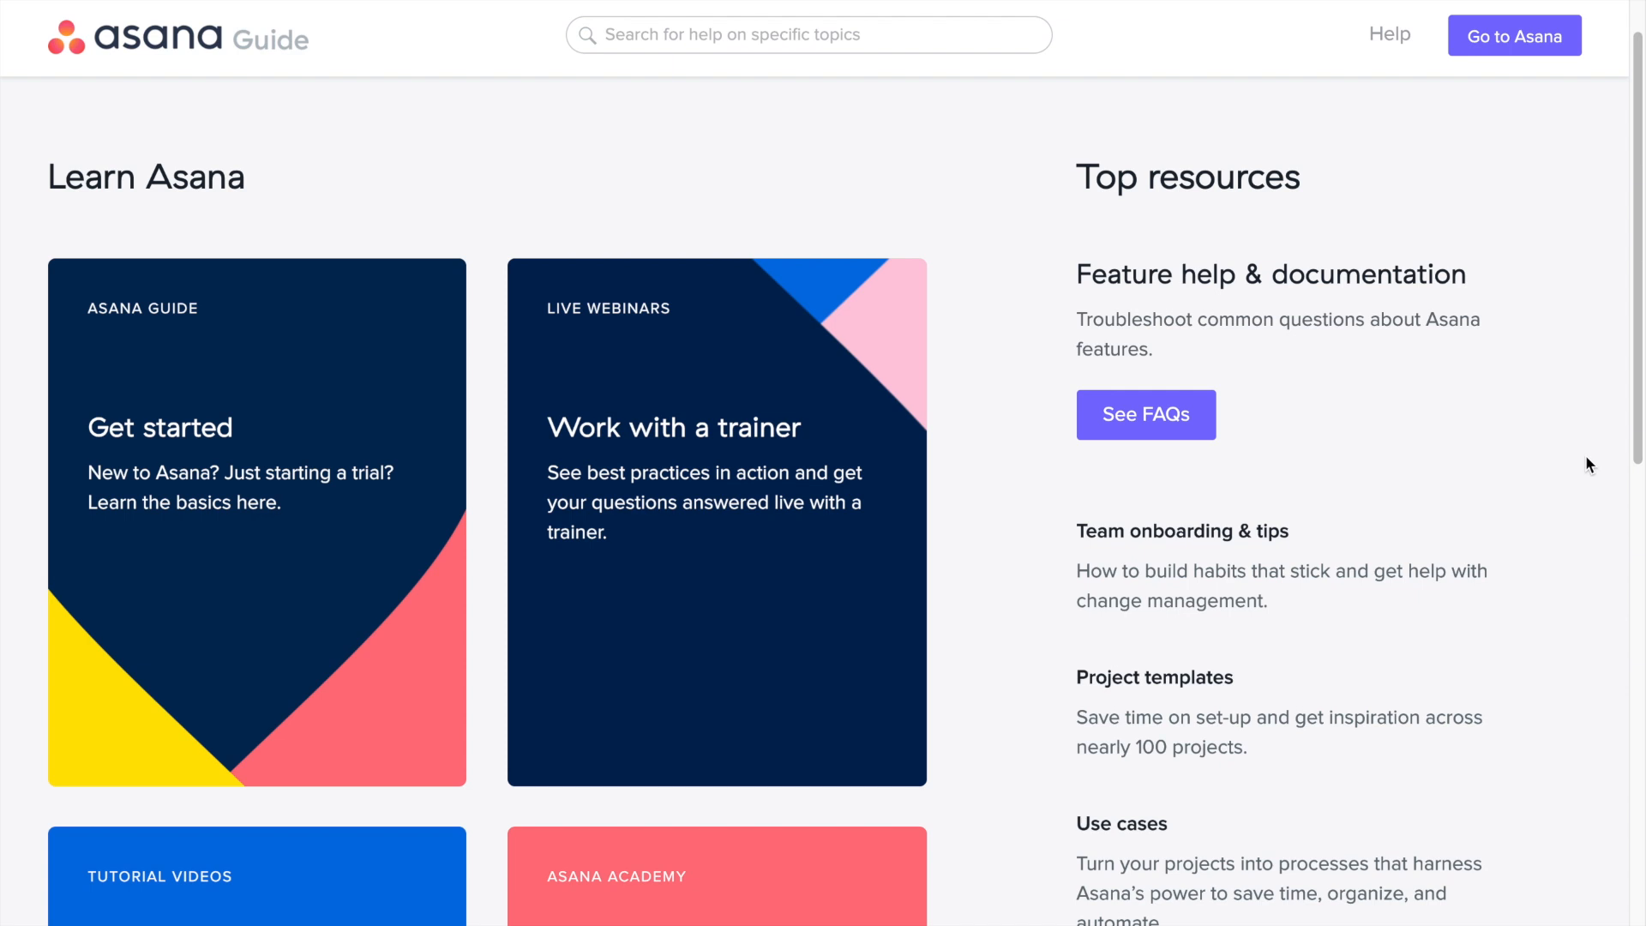
scroll(1586, 459, down, 3)
scroll(1586, 464, down, 3)
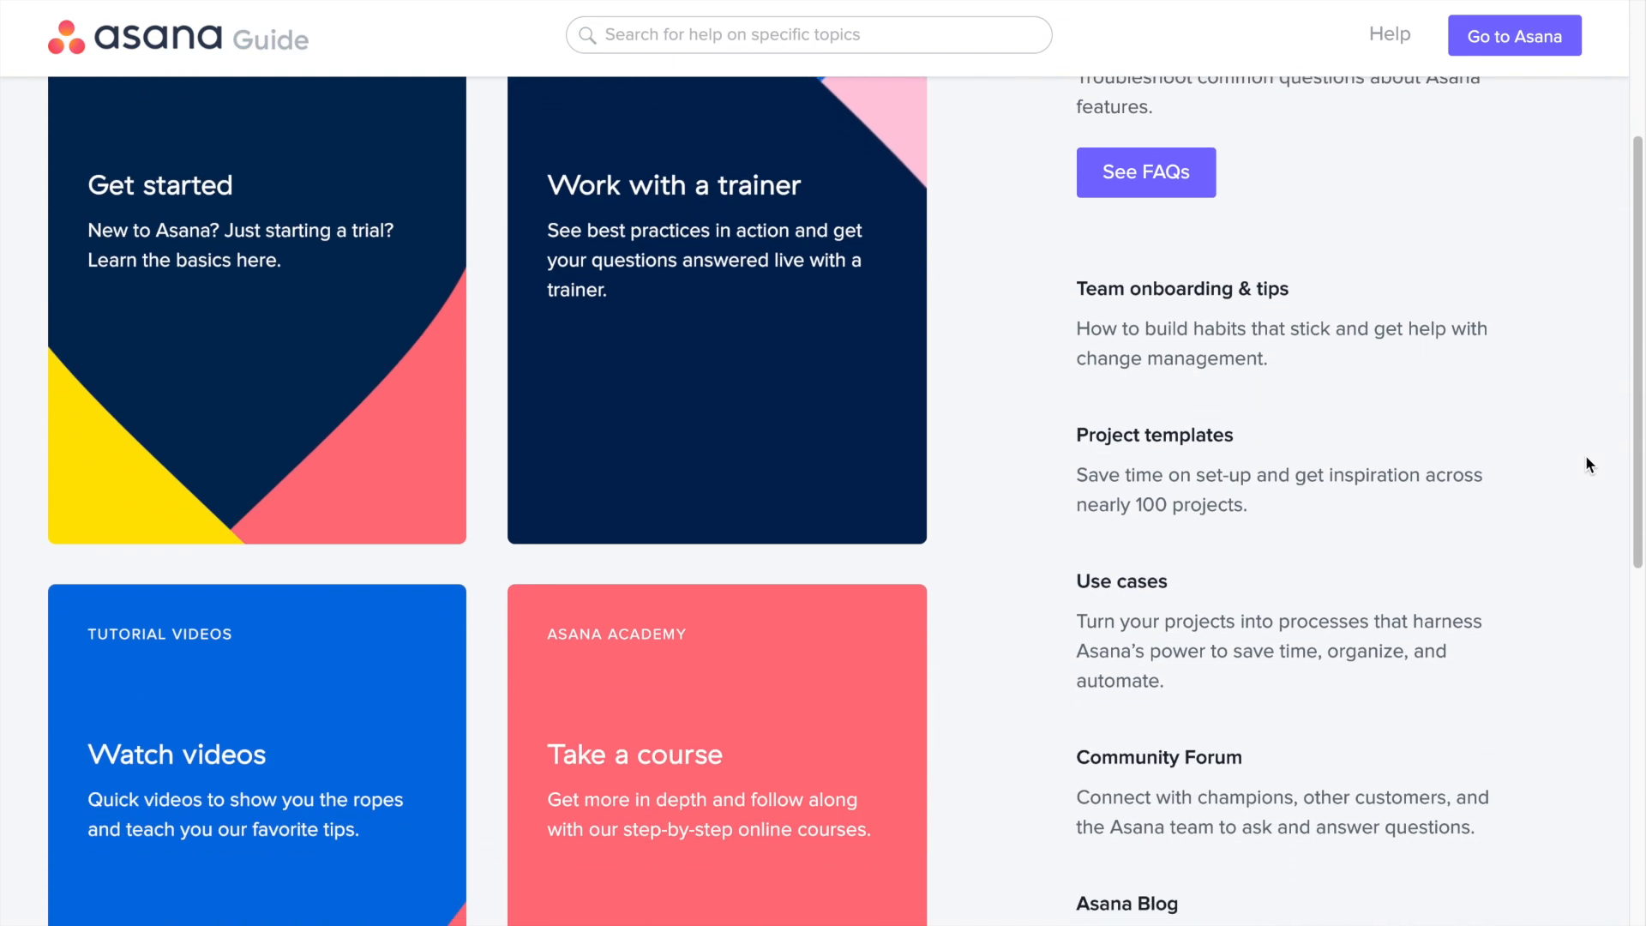